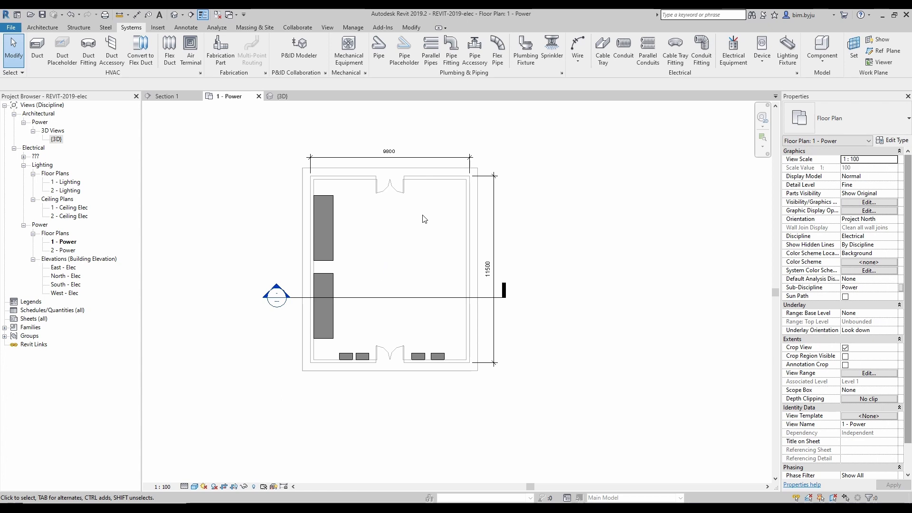
Step: Examine the large panelboards along one side wall and the small panelboards beside the lower door in the power plan
scroll(346, 205, up, 2)
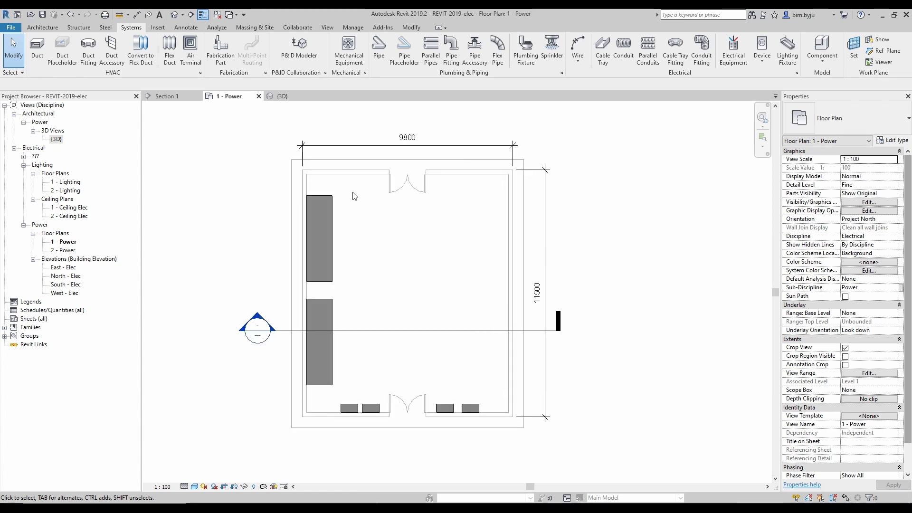
scroll(360, 202, down, 1)
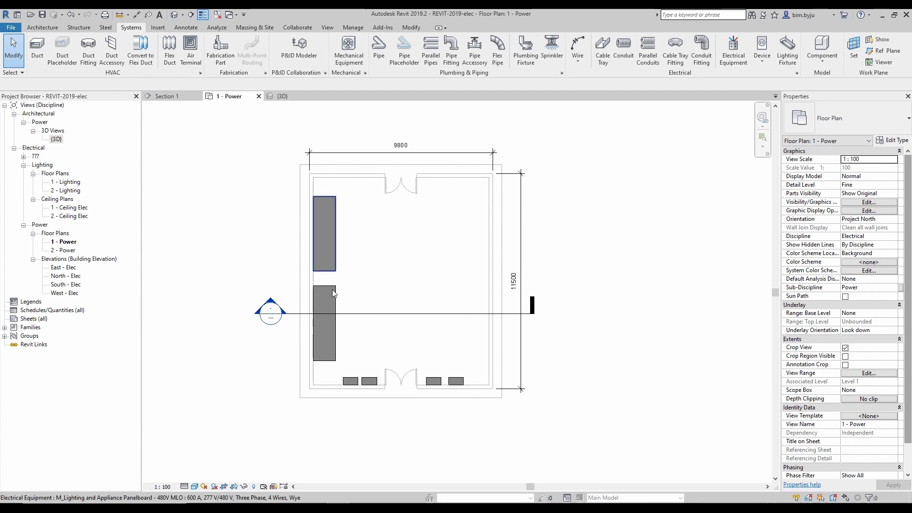
click(332, 327)
click(351, 381)
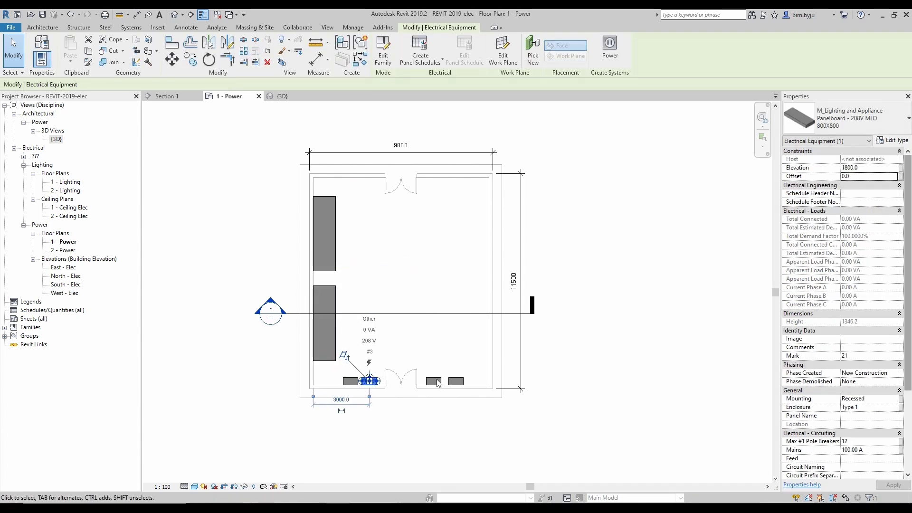
click(434, 381)
click(456, 381)
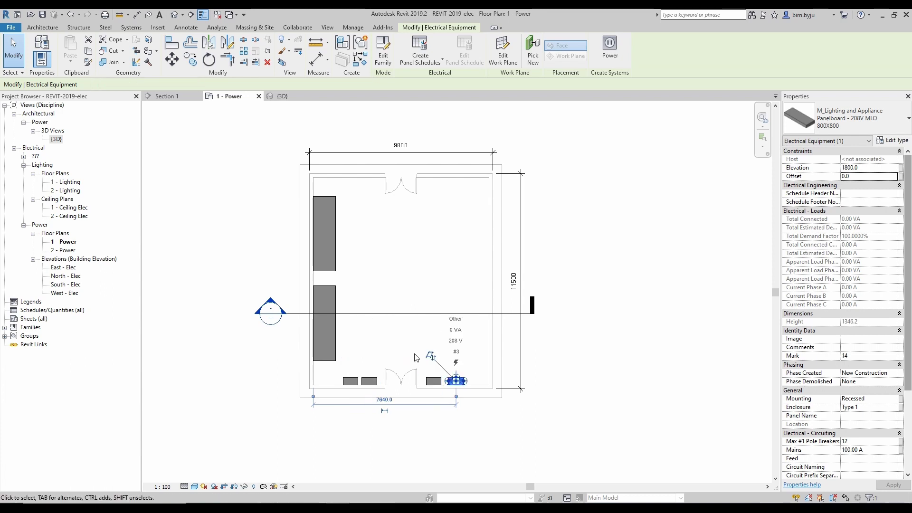
click(406, 134)
click(131, 27)
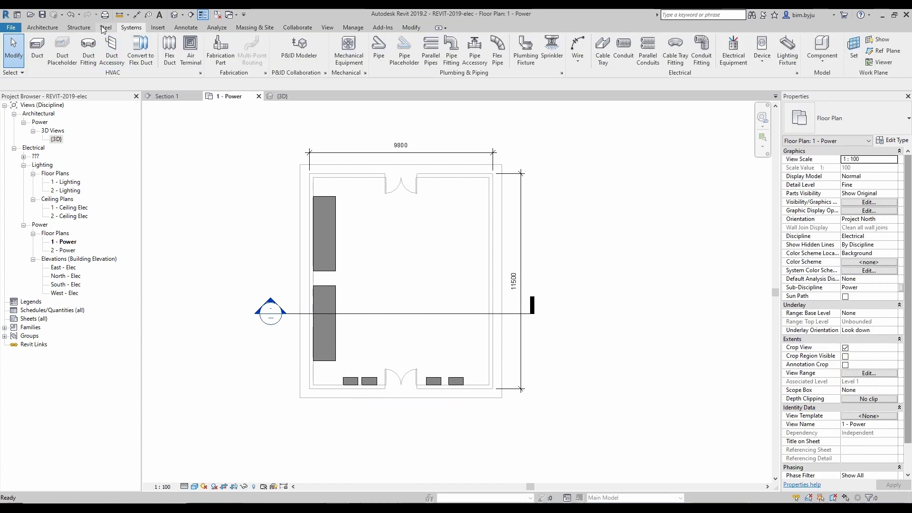
click(734, 49)
key(Escape)
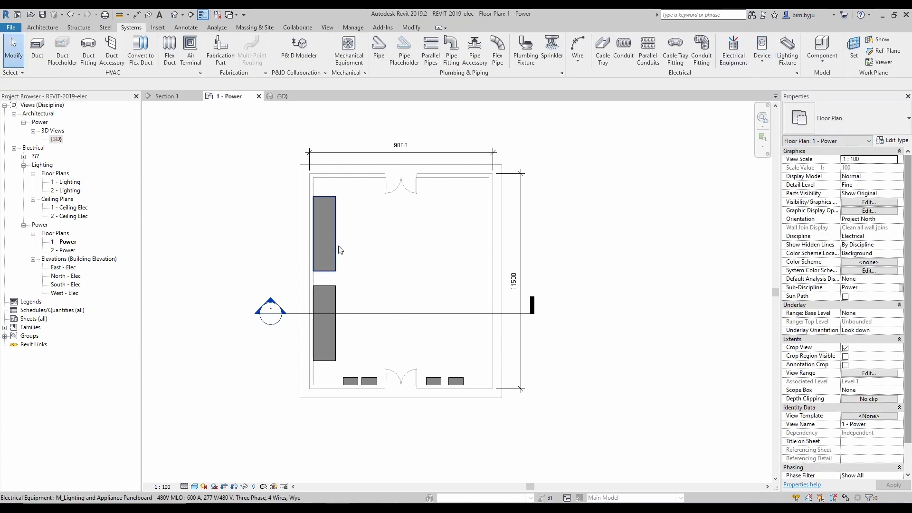
Step: Duplicate the lower large panelboard's 600 A type as LV-PANEL and apply it to that panelboard
click(335, 292)
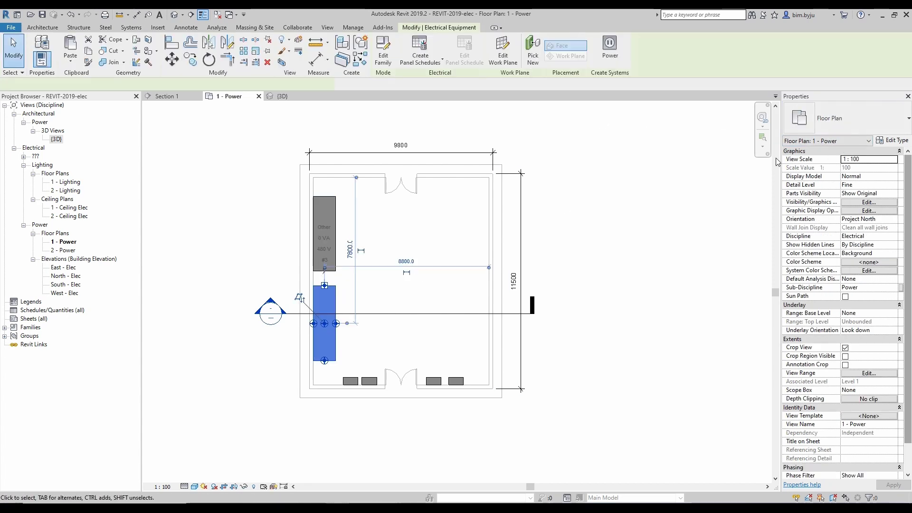
click(892, 140)
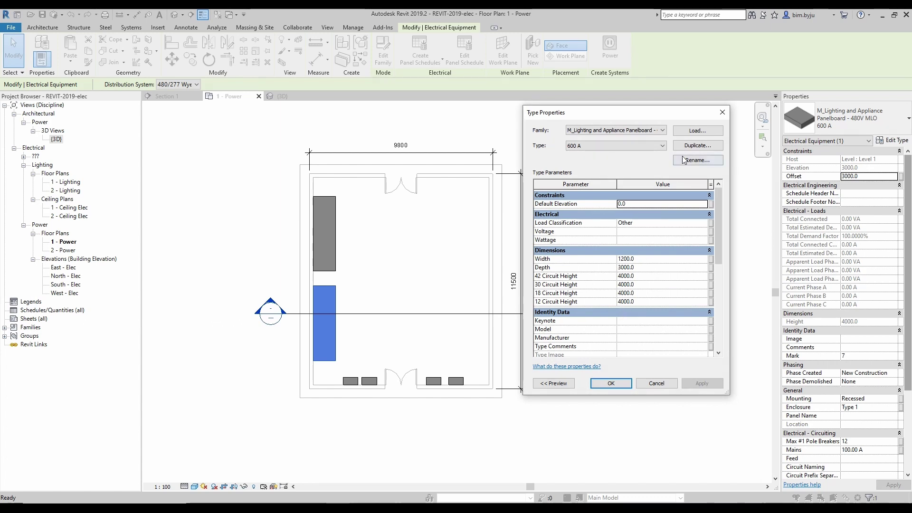
click(697, 146)
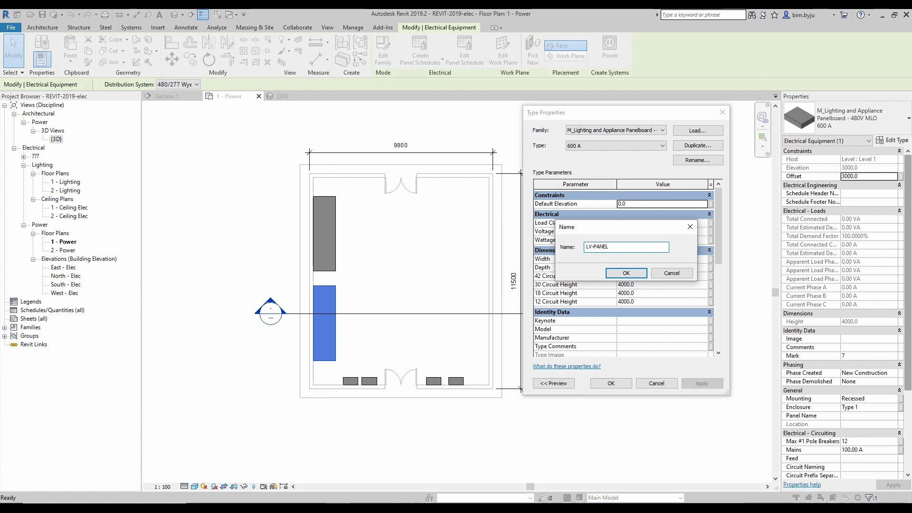
click(631, 273)
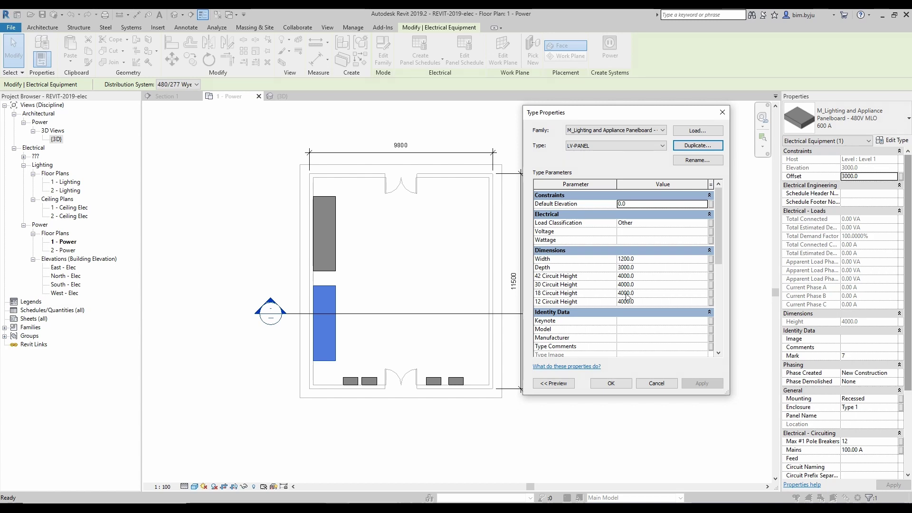
click(611, 383)
key(Escape)
Step: Duplicate the upper large panelboard's 600 A type as LV-PANEL-2 and apply it to that panelboard
click(333, 256)
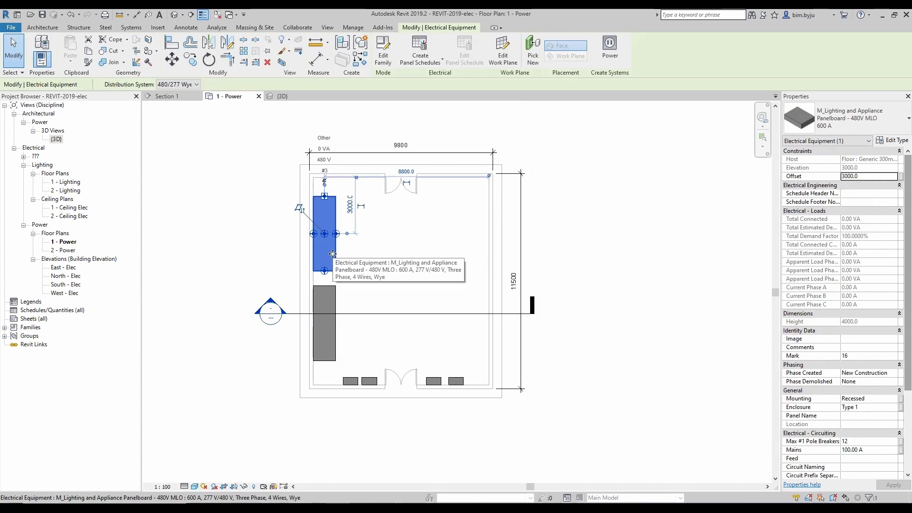
click(894, 142)
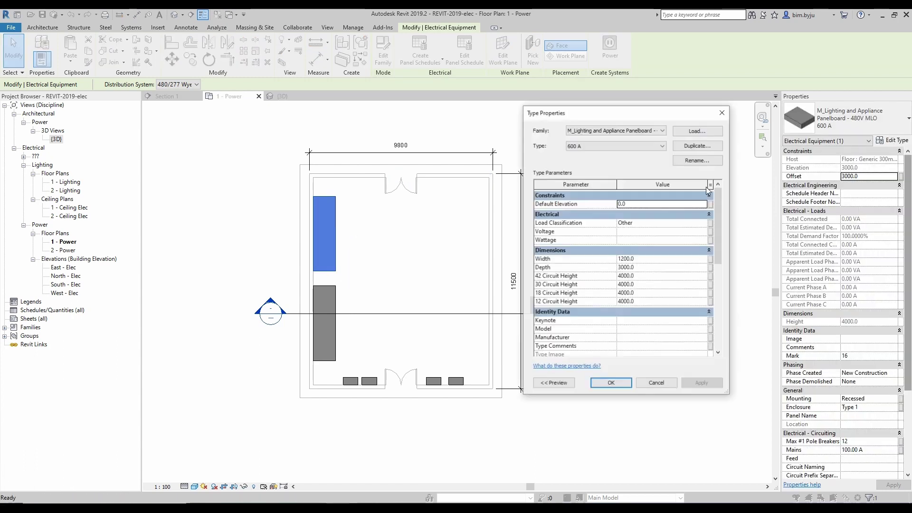
click(698, 146)
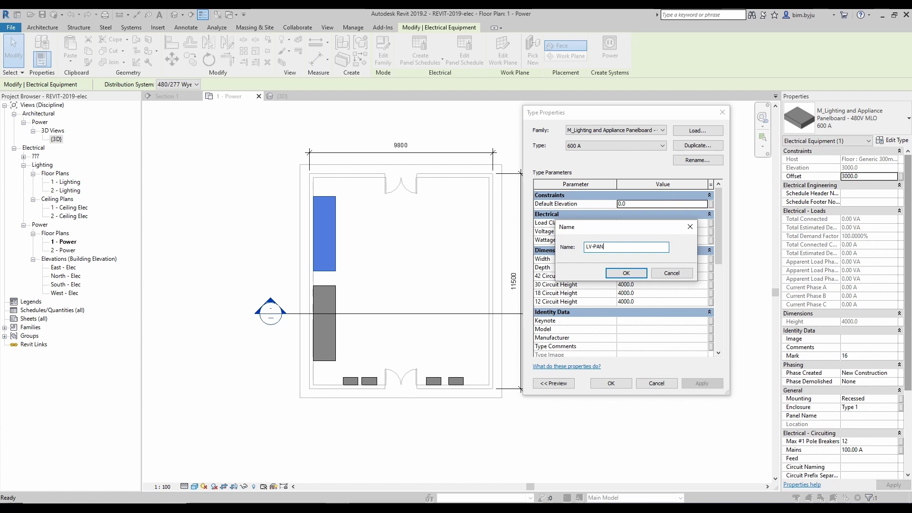
click(626, 273)
click(612, 384)
key(Escape)
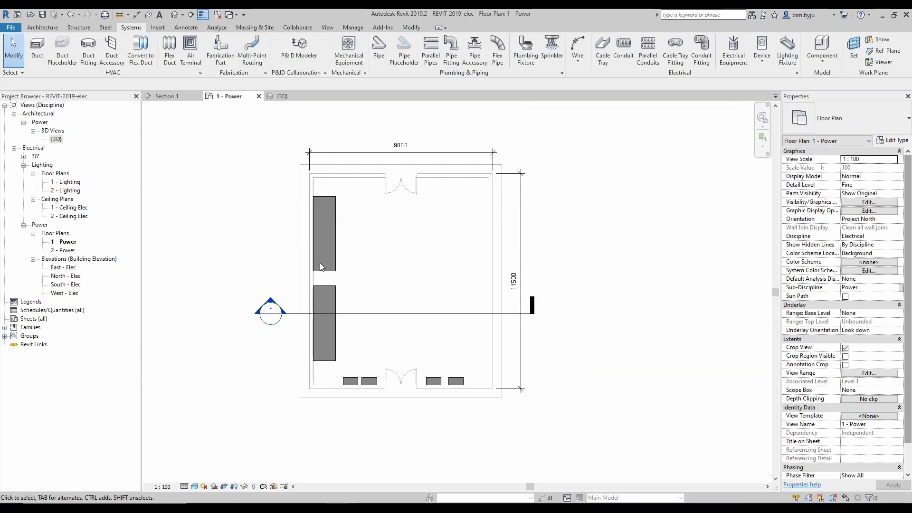
Step: Mirror both large panelboards to the opposite wall about a vertical axis drawn through the centre of the double doors
drag(354, 243, 327, 289)
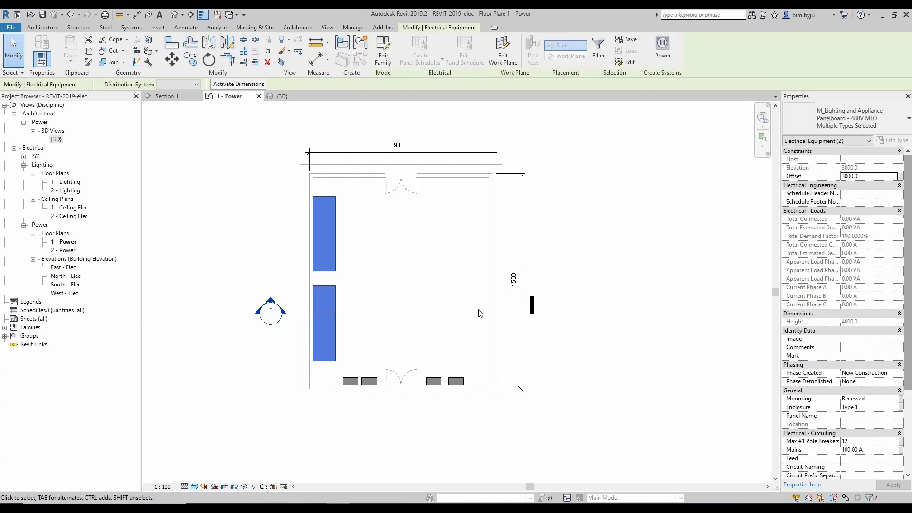
click(228, 42)
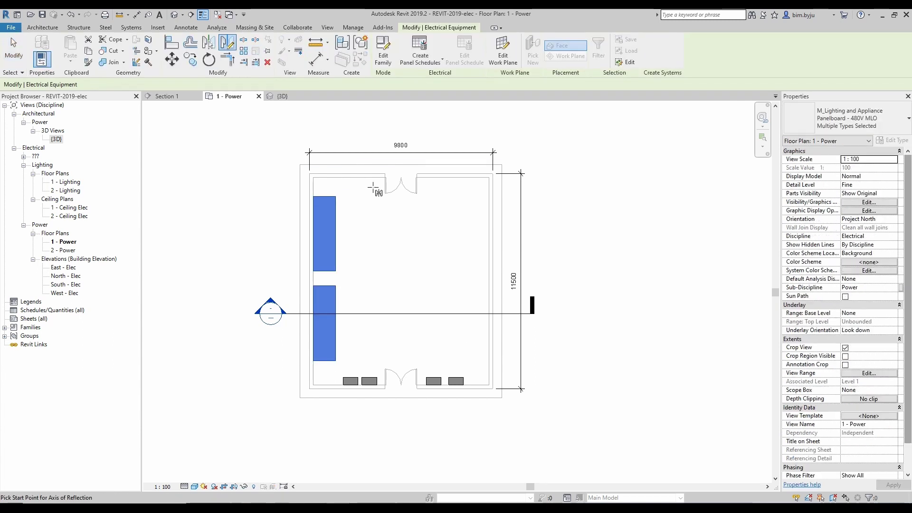
click(402, 179)
click(401, 278)
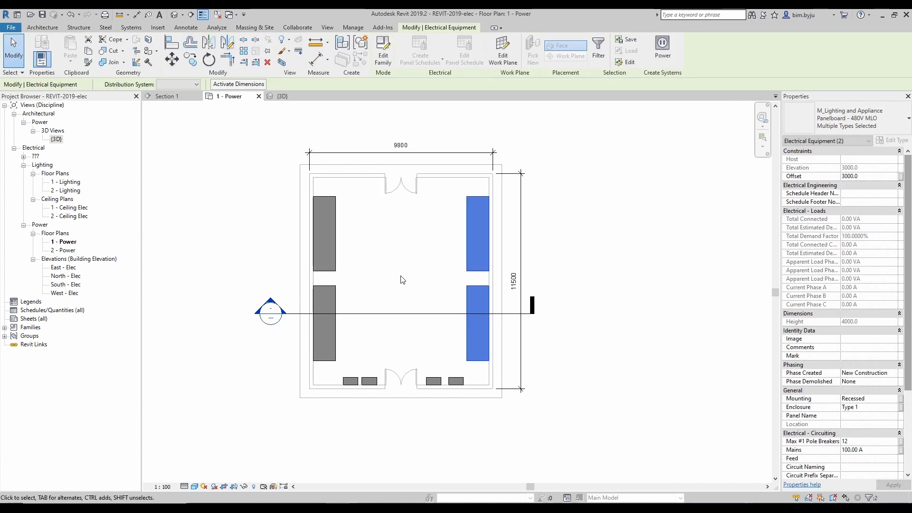
key(Escape)
Step: Duplicate the upper mirrored panelboard's type as LV-PANEL-3 and apply it to that panelboard
click(472, 269)
click(888, 141)
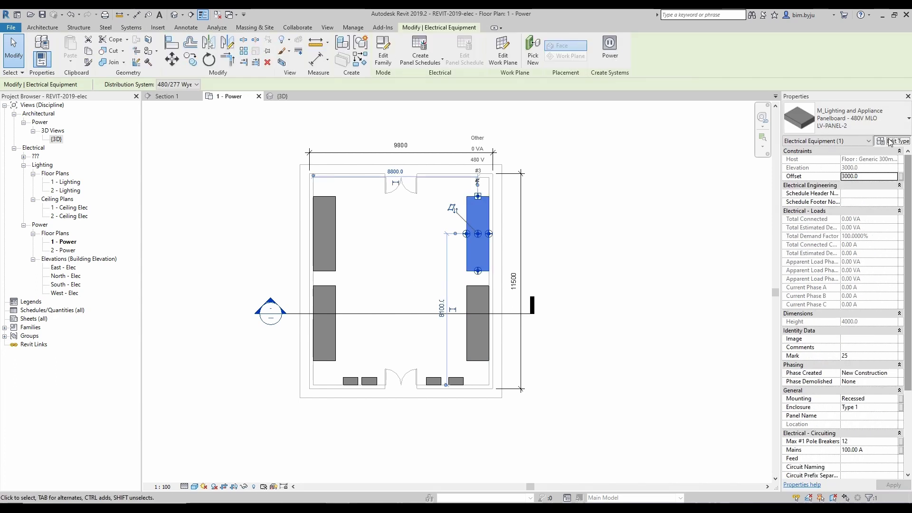
click(690, 147)
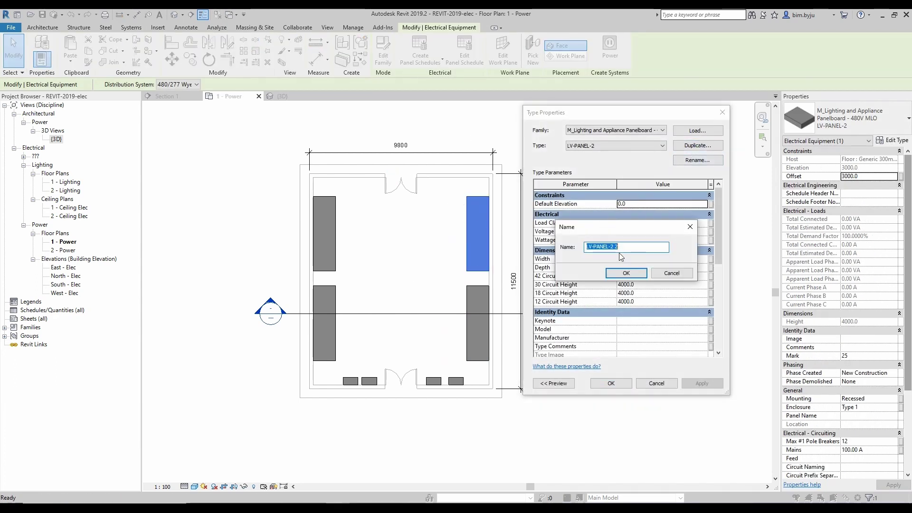
click(612, 247)
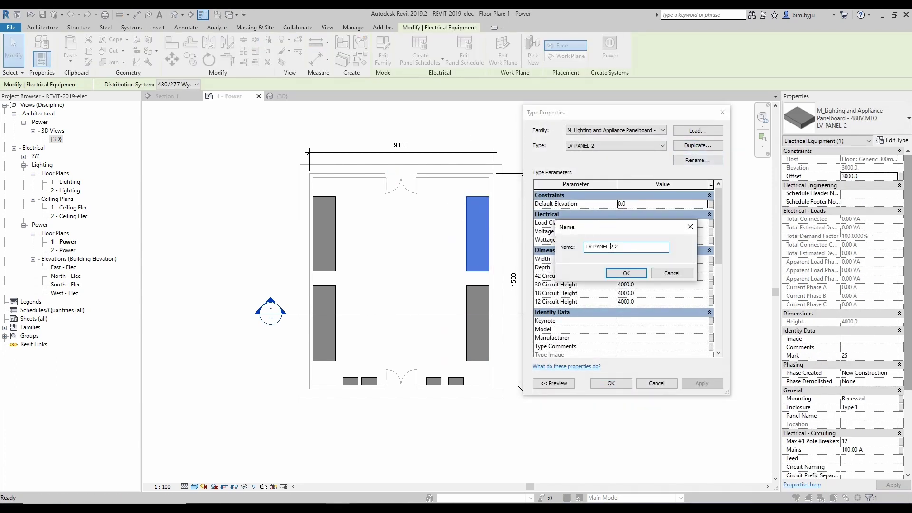
click(628, 270)
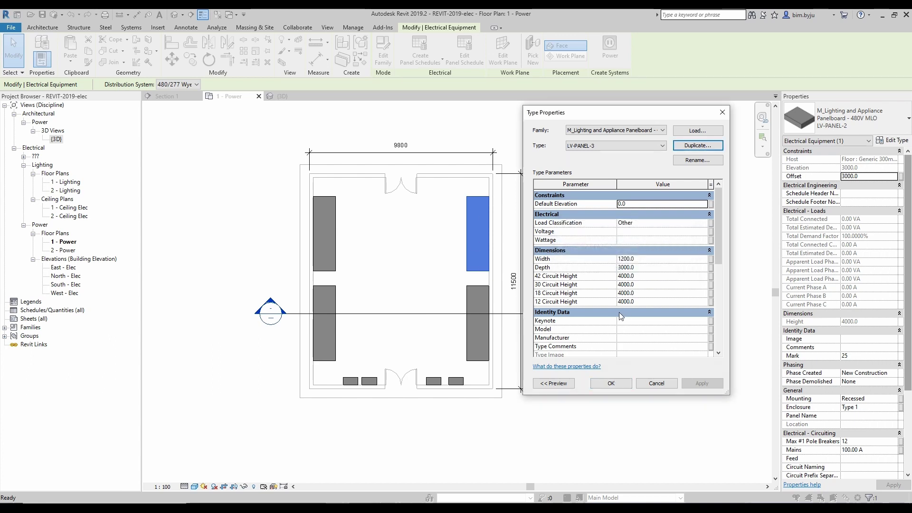
click(611, 384)
Step: Duplicate the lower mirrored panelboard's type as LV-PANEL4 and apply it to that panelboard
click(477, 290)
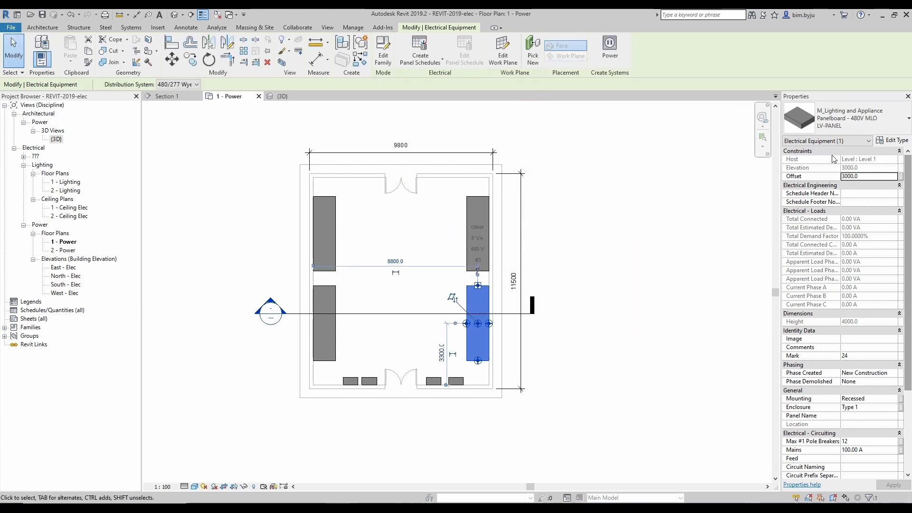
click(892, 140)
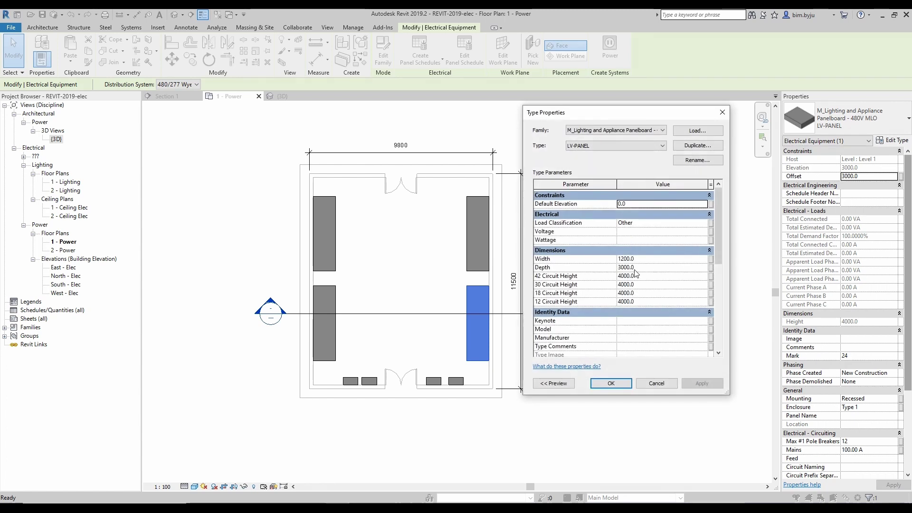
click(692, 145)
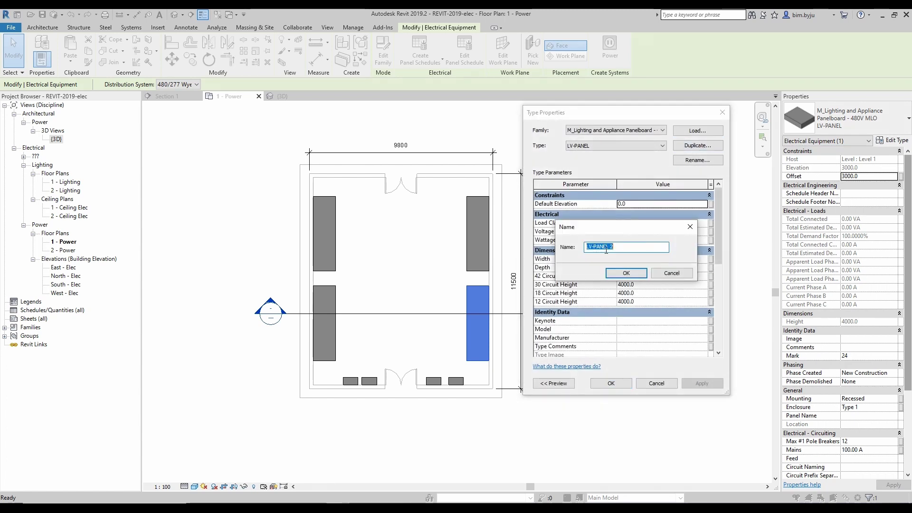
drag(609, 249, 619, 248)
text(4)
click(624, 273)
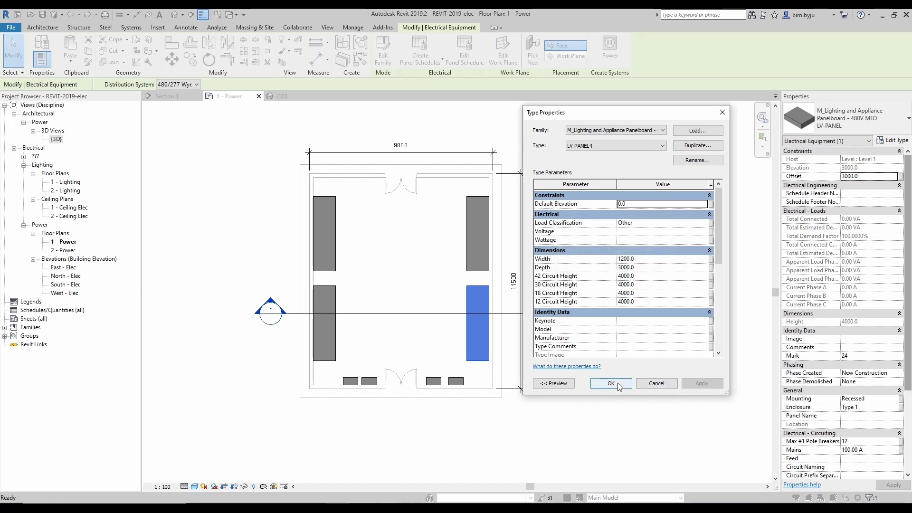
click(612, 383)
click(392, 344)
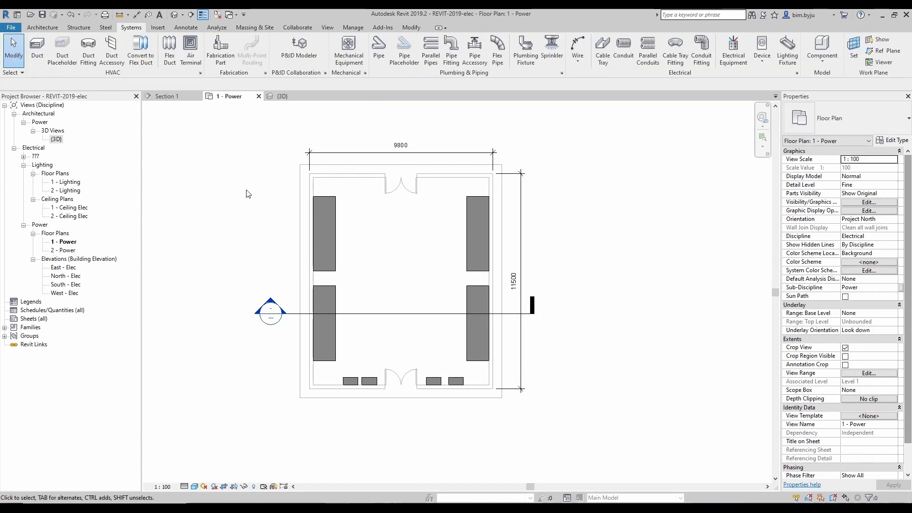
Step: Select all the panelboards to inspect them in the 3D view, and set that view's visual style to Shaded
drag(228, 178, 508, 422)
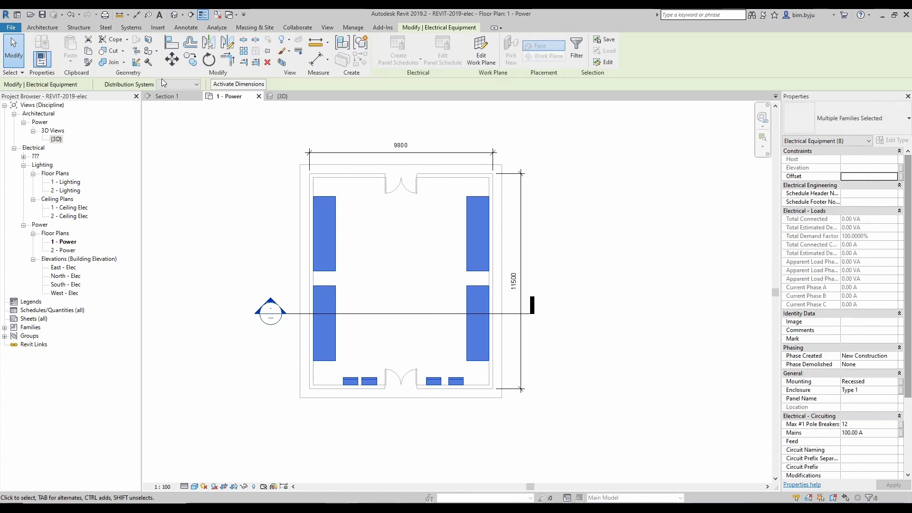
click(282, 96)
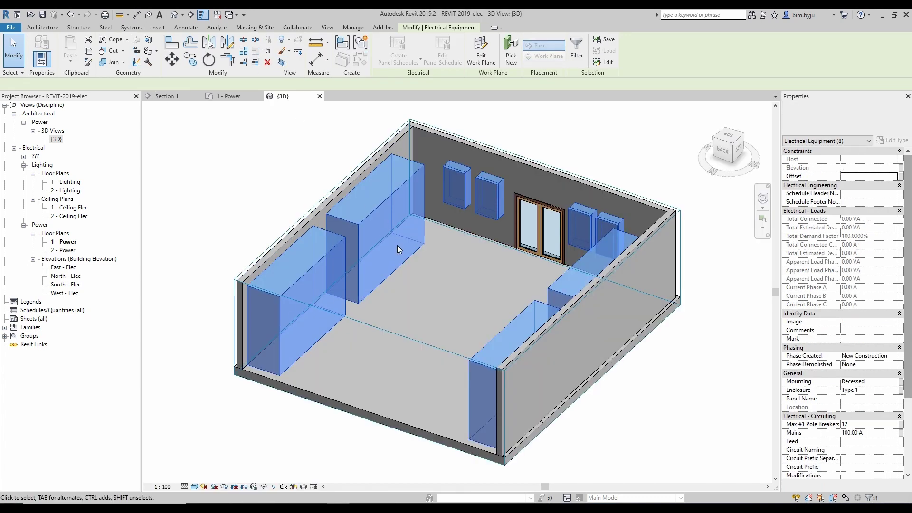
middle_drag(397, 245, 580, 380)
click(589, 312)
click(199, 489)
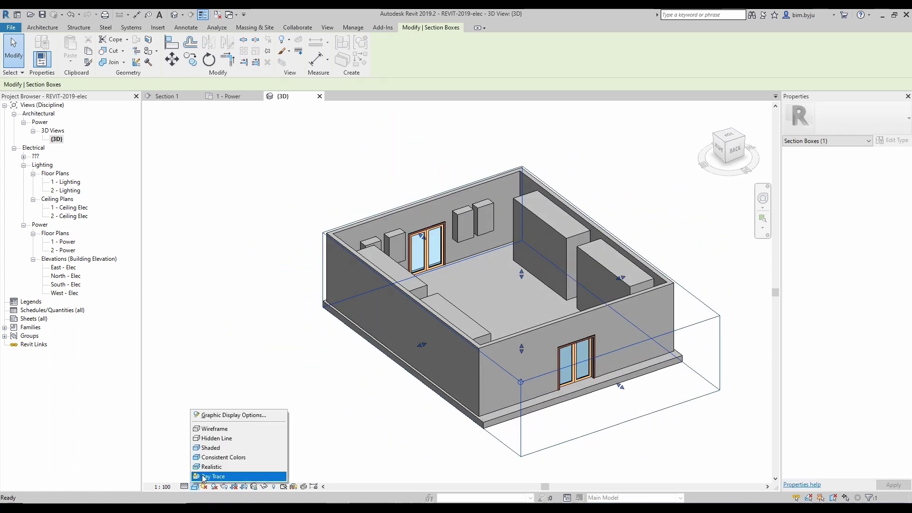
click(214, 448)
click(312, 391)
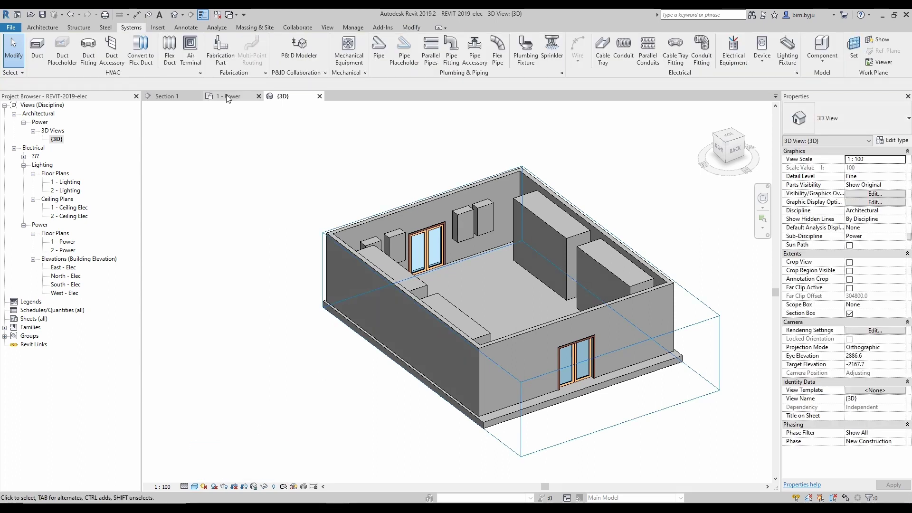
Step: Tile the 1 - Power plan, the 3D view and Section 1 so all three are shown together
click(228, 96)
key(w)
key(t)
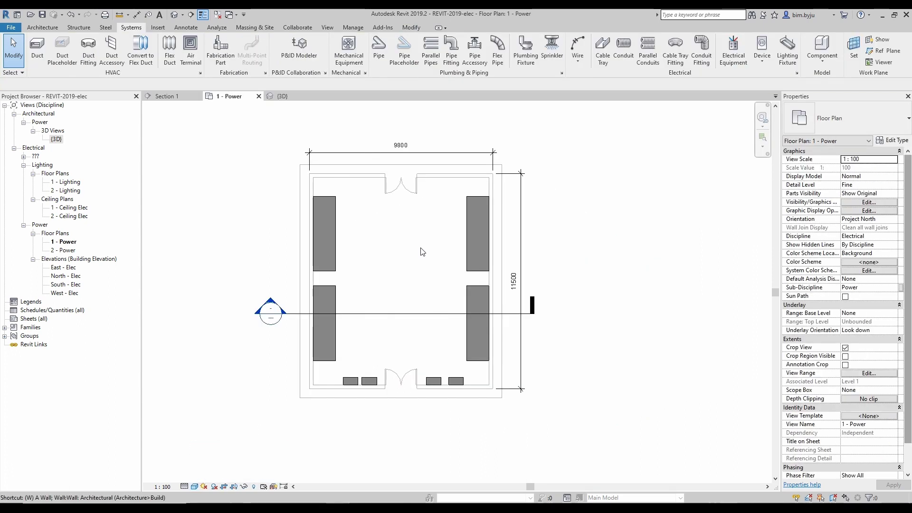
scroll(276, 226, down, 4)
scroll(325, 187, up, 1)
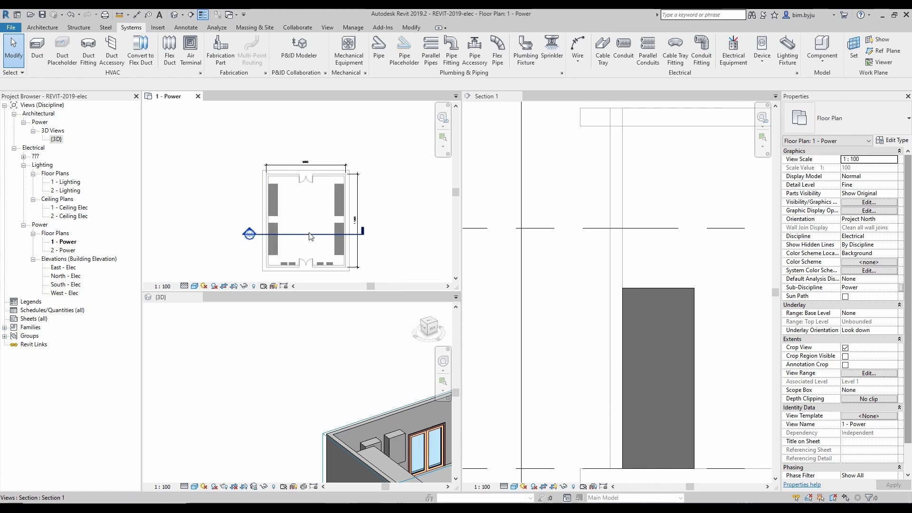
scroll(337, 427, down, 5)
scroll(351, 420, down, 3)
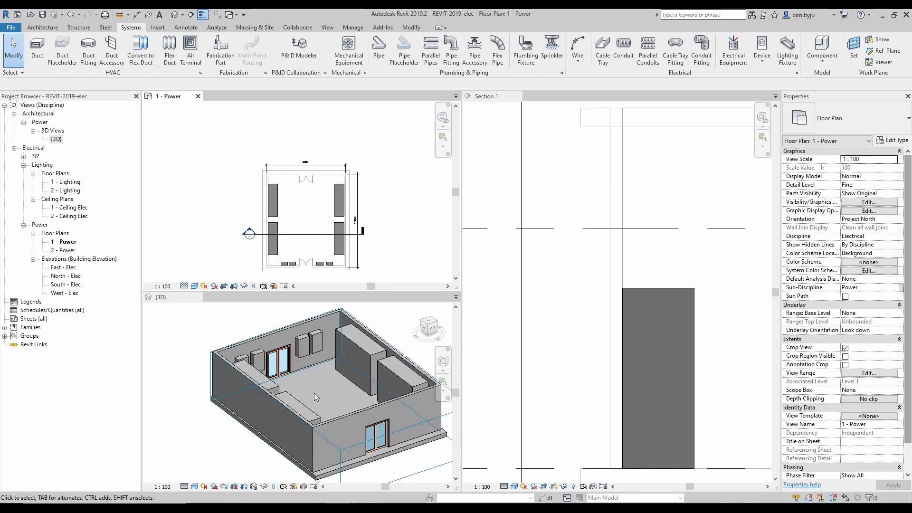
Step: Raise the top of the section box in the 3D view above the building's roof slab
click(427, 409)
click(410, 411)
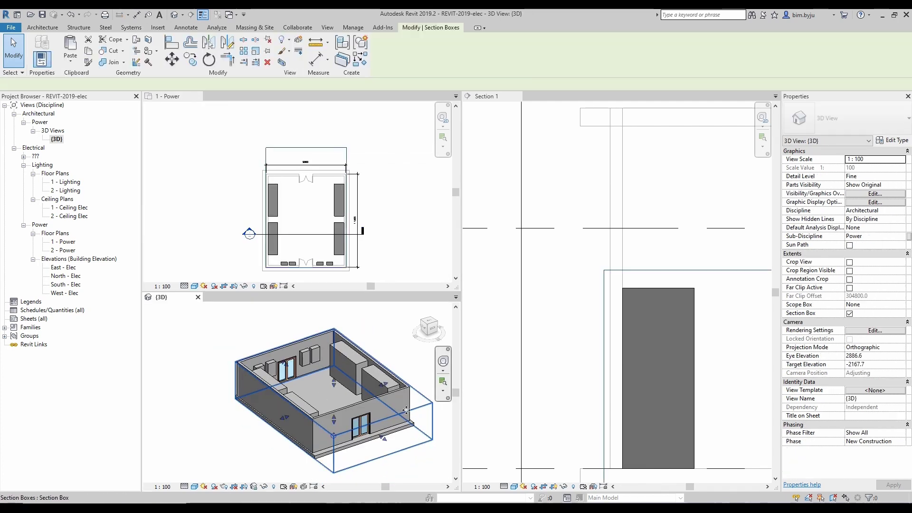
drag(330, 347, 331, 346)
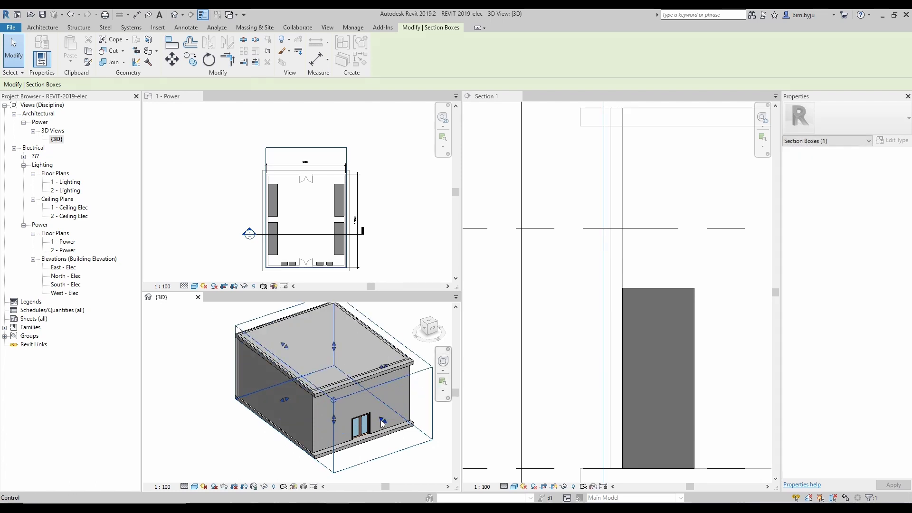
Step: Pull the section box's north face inside the building's north wall to open up the panelboard room in the 3D view
shift+middle_drag(349, 399, 337, 388)
click(643, 319)
scroll(644, 321, down, 4)
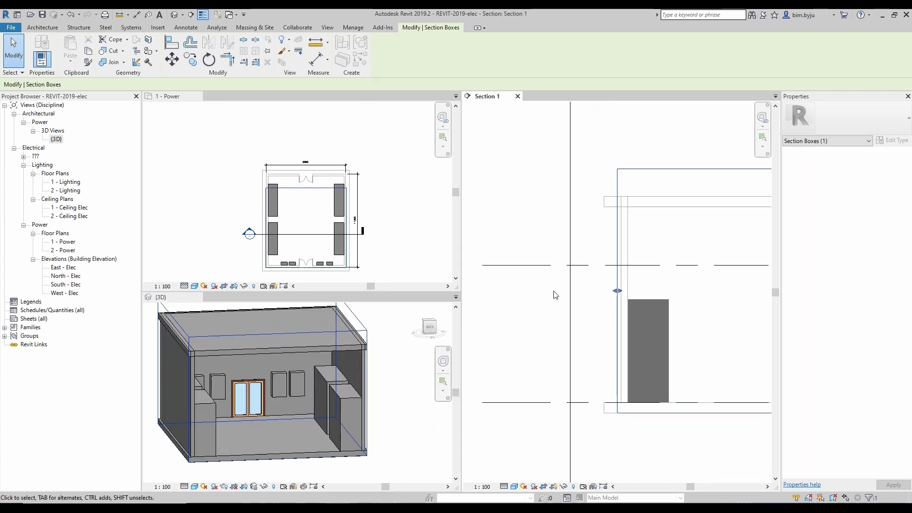
Step: Return the tiled views to tabs with the 1 - Power plan filling the drawing area
click(298, 249)
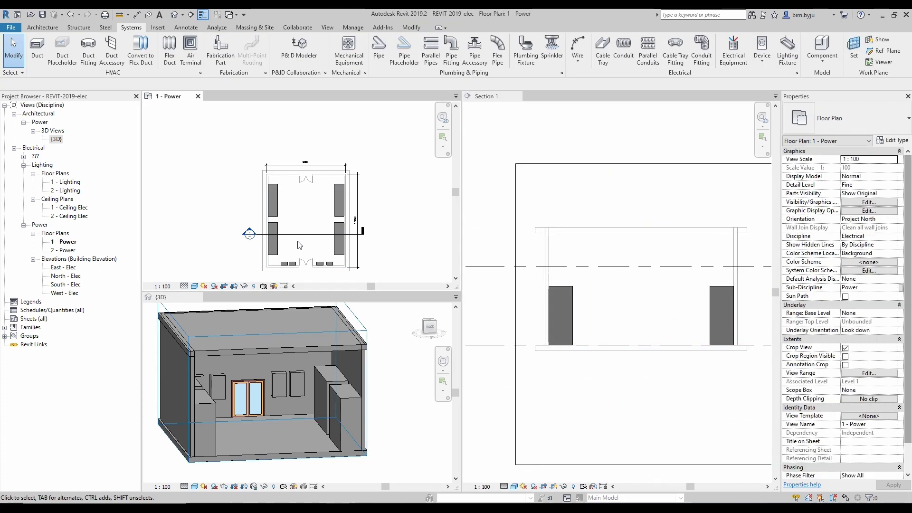
scroll(304, 255, up, 2)
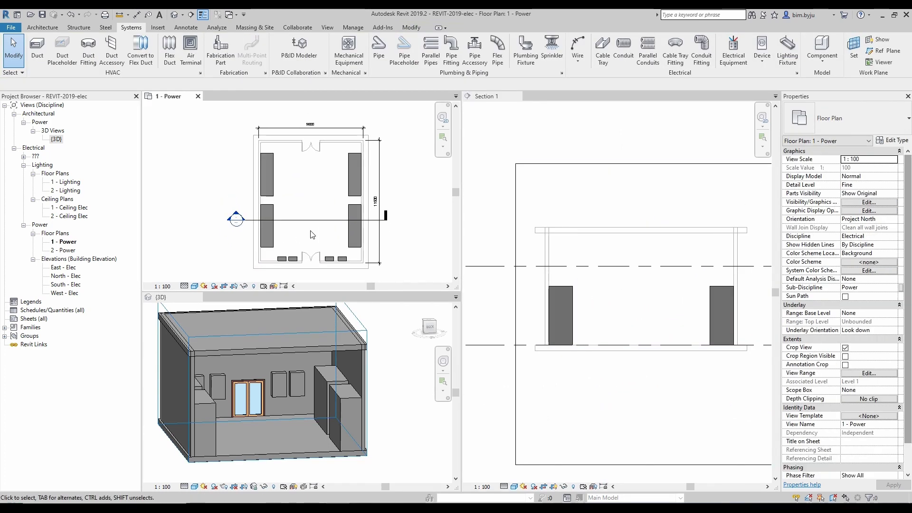
key(w)
key(t)
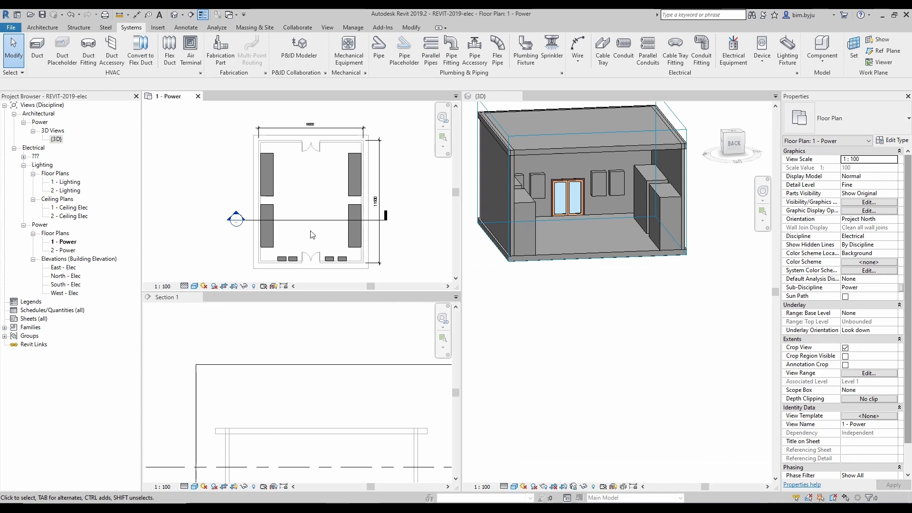
key(t)
key(w)
middle_drag(289, 176, 429, 268)
scroll(299, 243, up, 2)
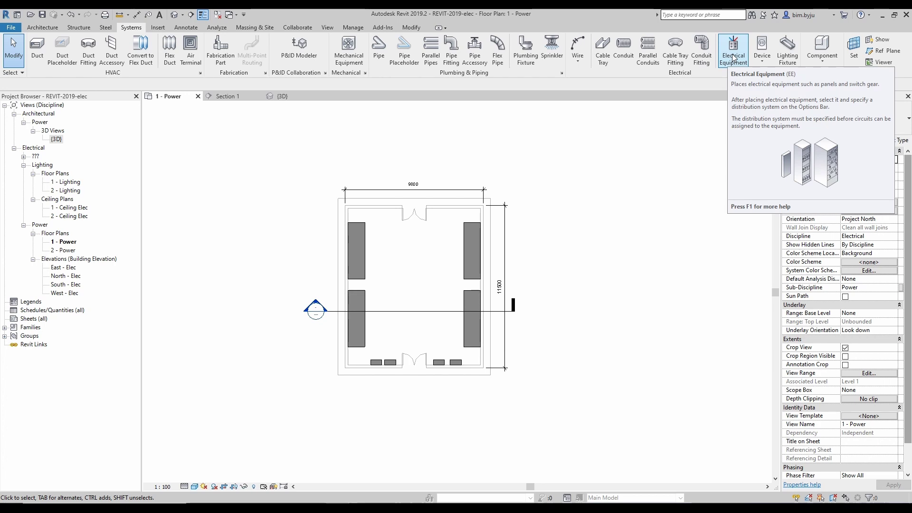
Step: Start a Cable Tray with Fittings of type LV-01 and set its width to 900 mm
click(602, 48)
click(143, 84)
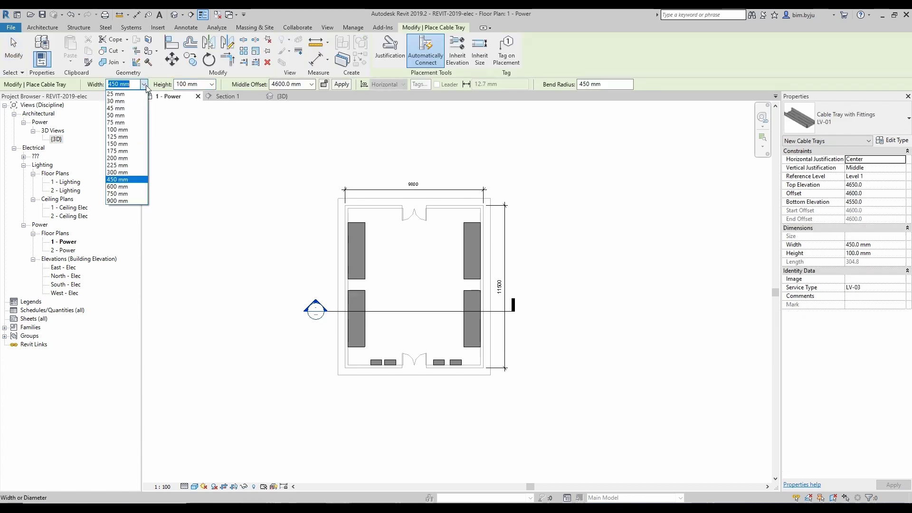
click(118, 202)
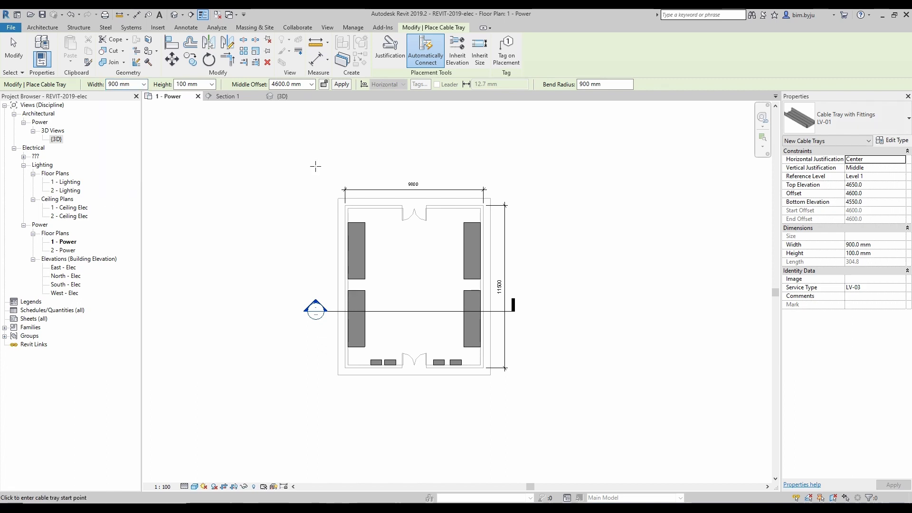
click(848, 122)
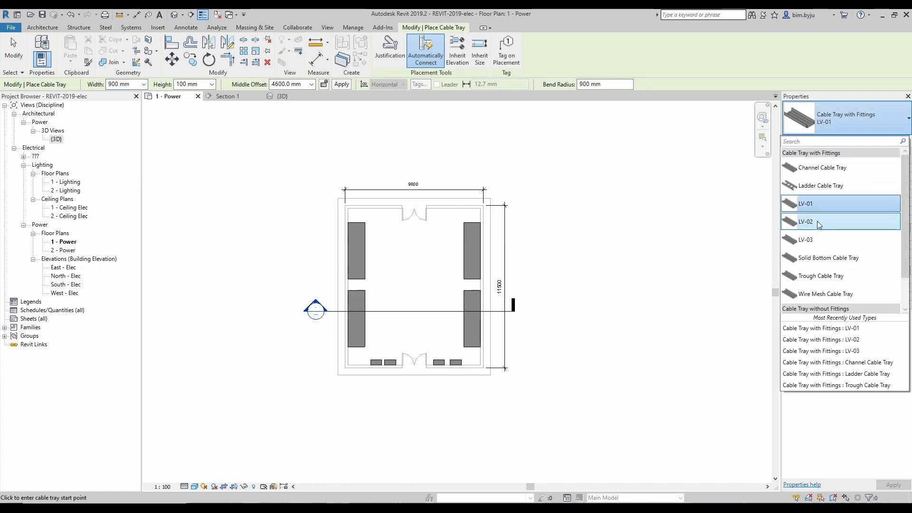
click(813, 209)
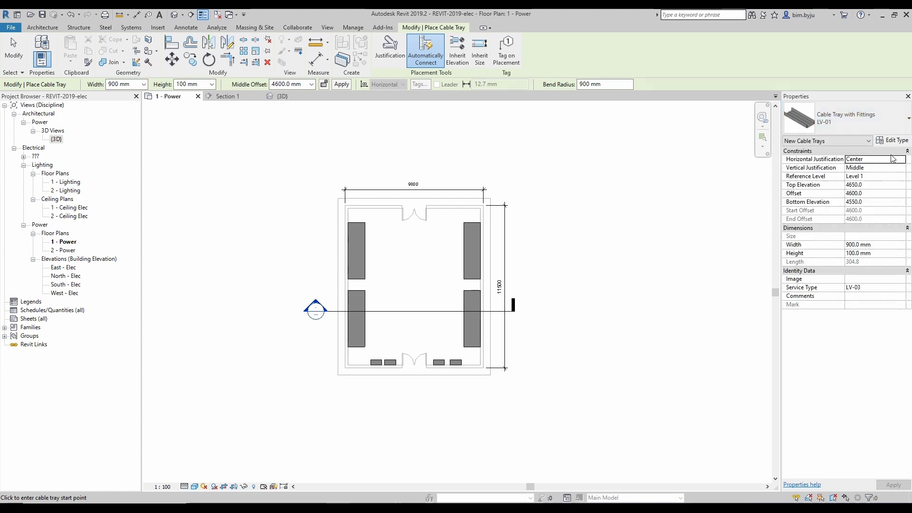
click(892, 141)
click(688, 147)
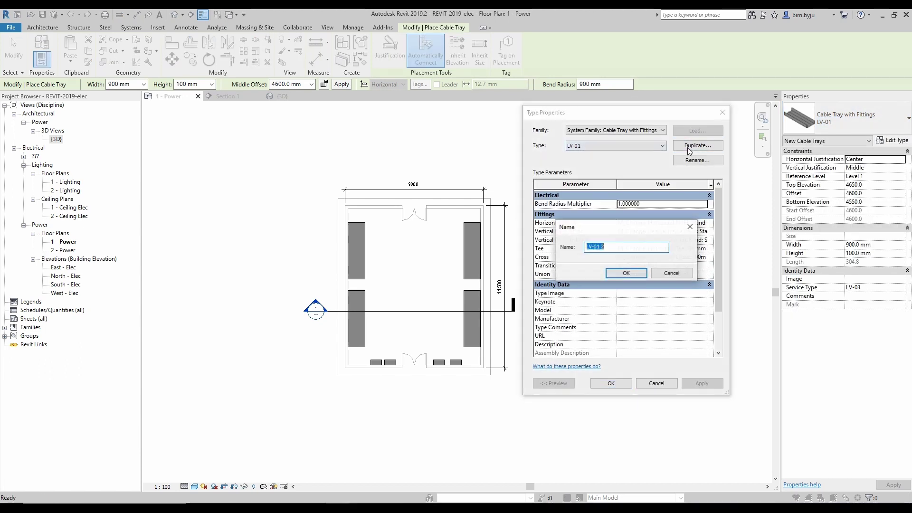
key(Escape)
key(Escape)
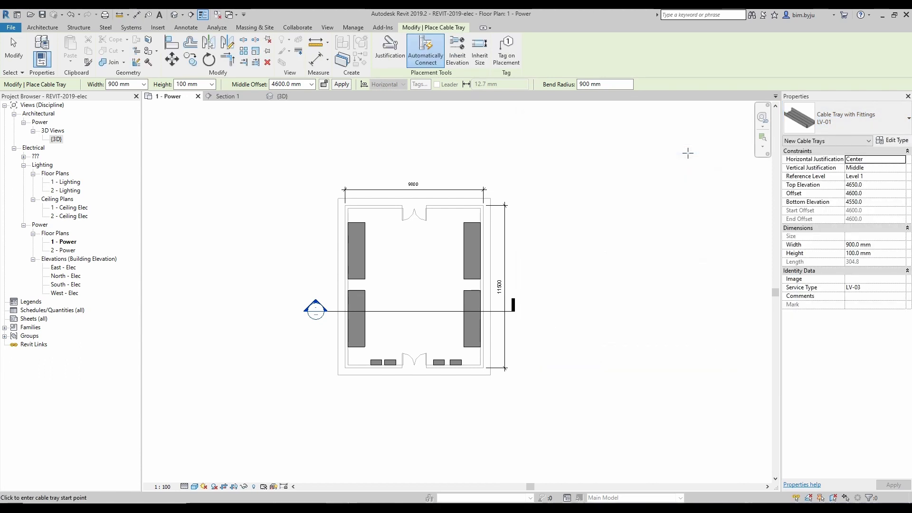
Step: Set the service type of the new cable trays to LV-01
click(890, 288)
click(902, 288)
click(864, 289)
key(ctrl+c)
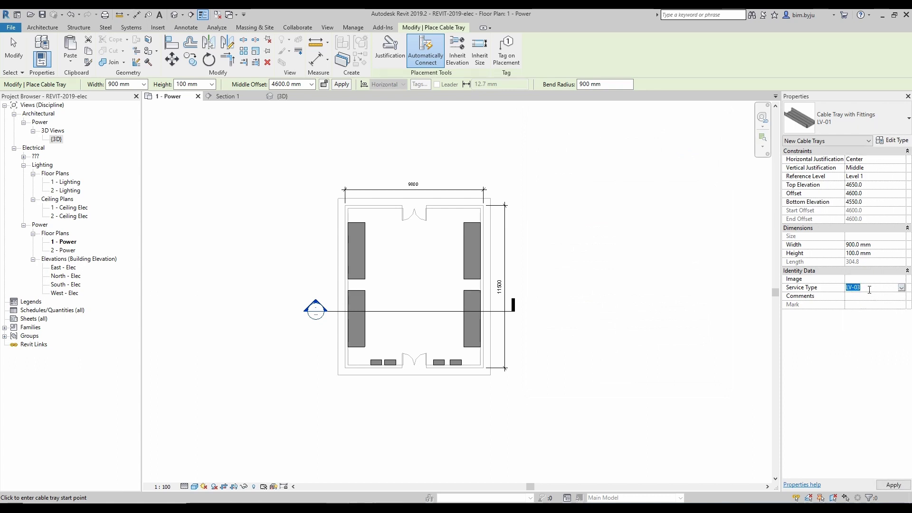
text(1)
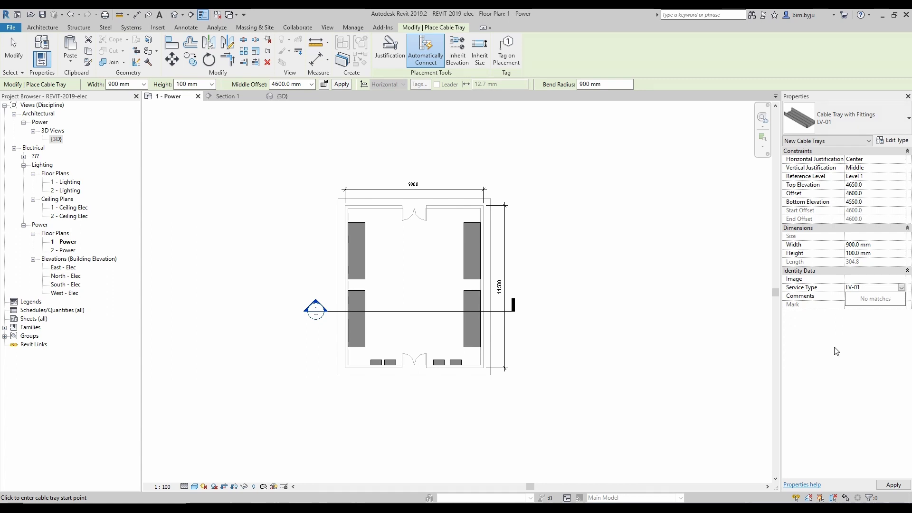
key(Return)
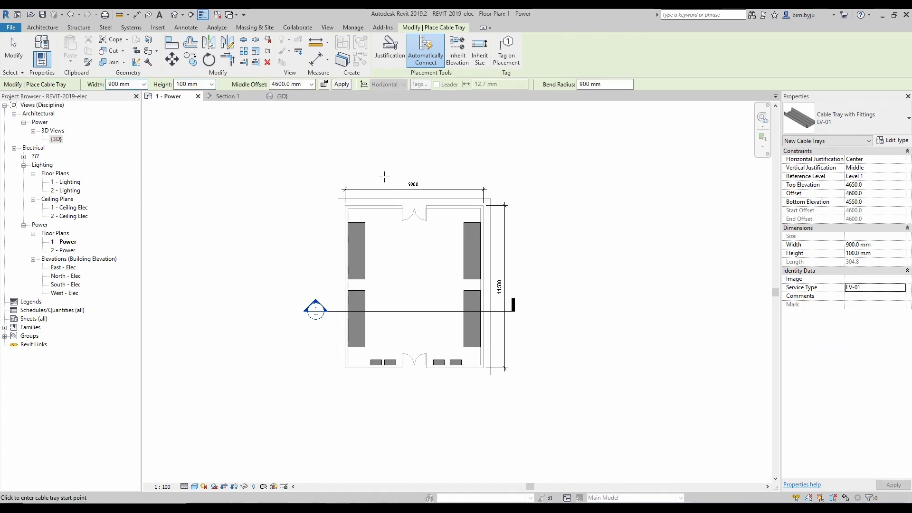
Step: Draw a north-south cable tray about 15000 mm long beside the west panelboards, running past both end walls
click(383, 177)
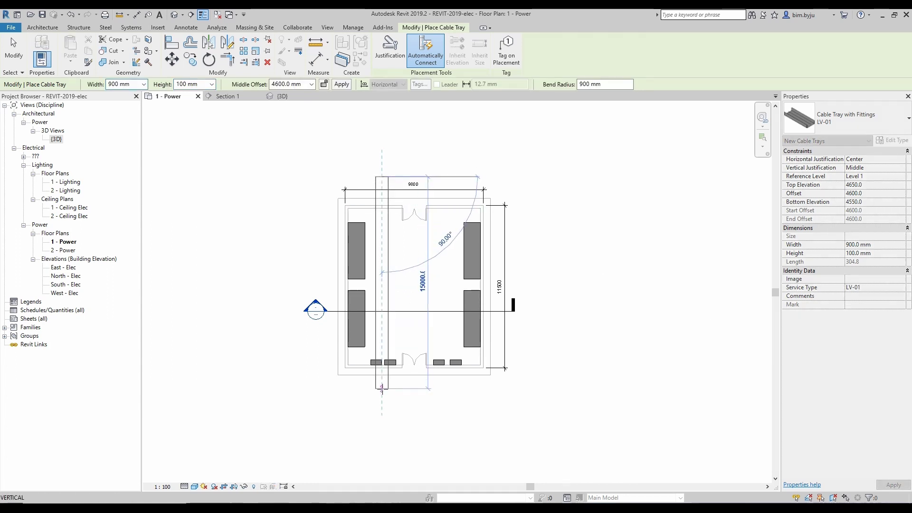
click(382, 389)
key(Escape)
key(Escape)
Step: Move the cable tray slightly north and about 200 mm east, away from the west panelboards
click(388, 257)
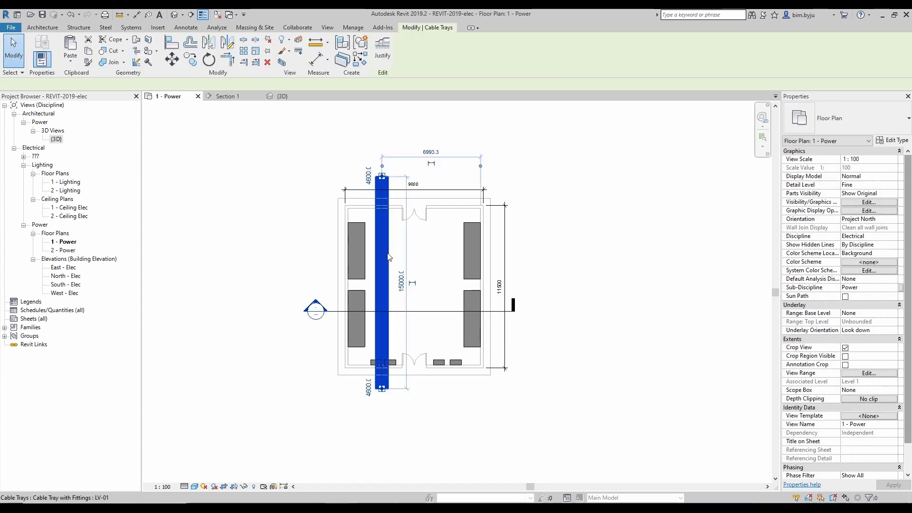
drag(387, 257, 387, 253)
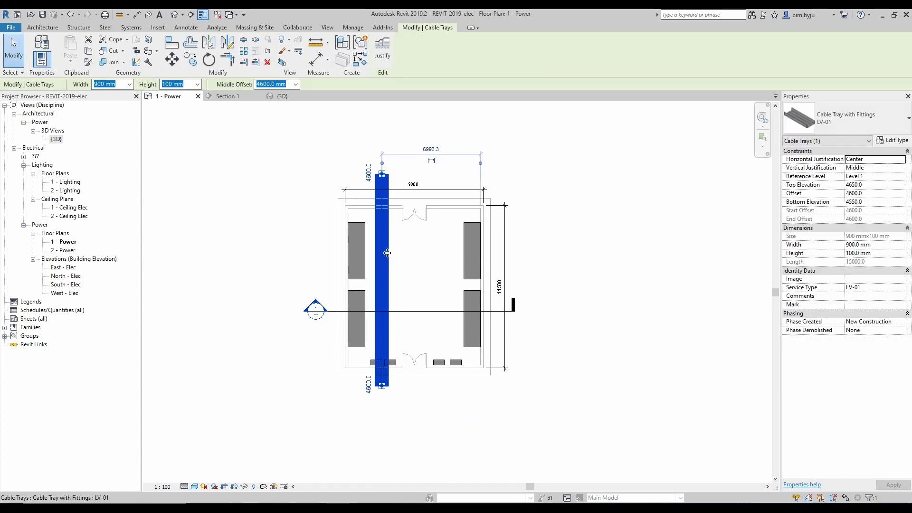
key(Right)
key(Right)
key(Escape)
click(387, 253)
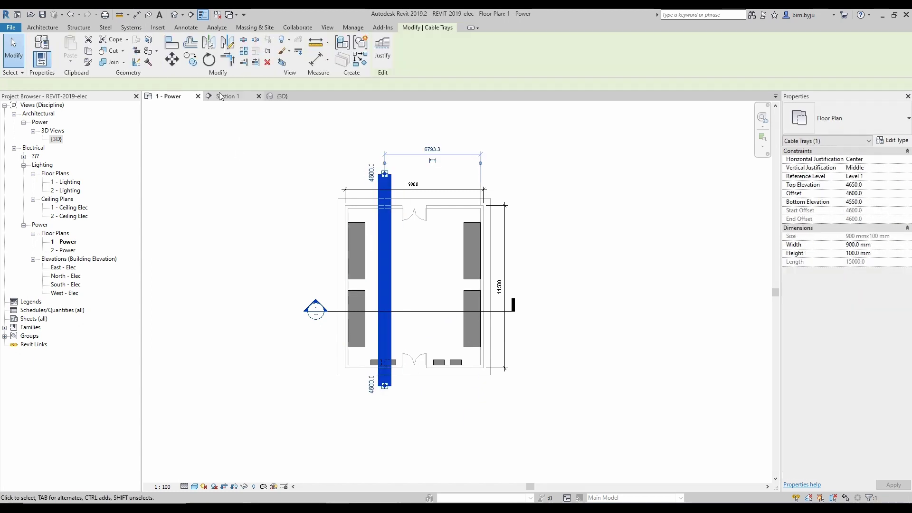
click(434, 282)
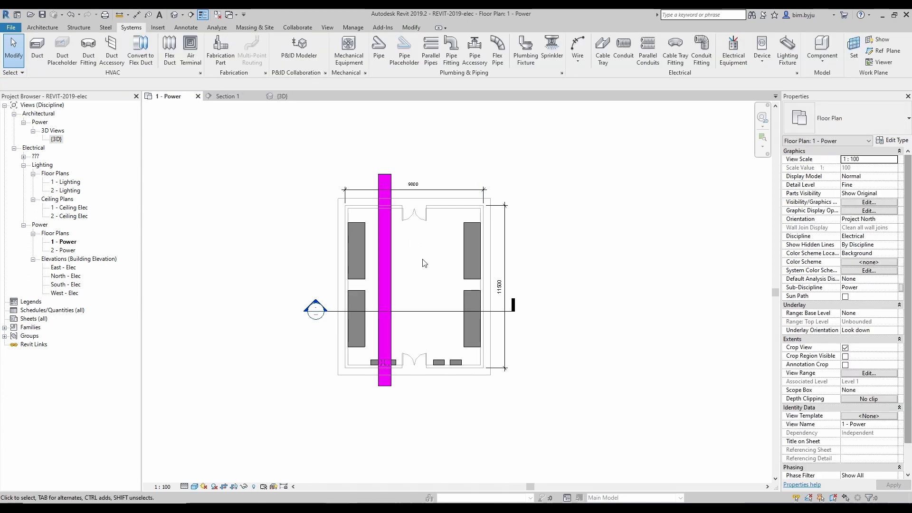
Step: Create a rule-based view filter named LV-04 from the 1 - Power plan's visibility and graphics overrides
key(v)
key(g)
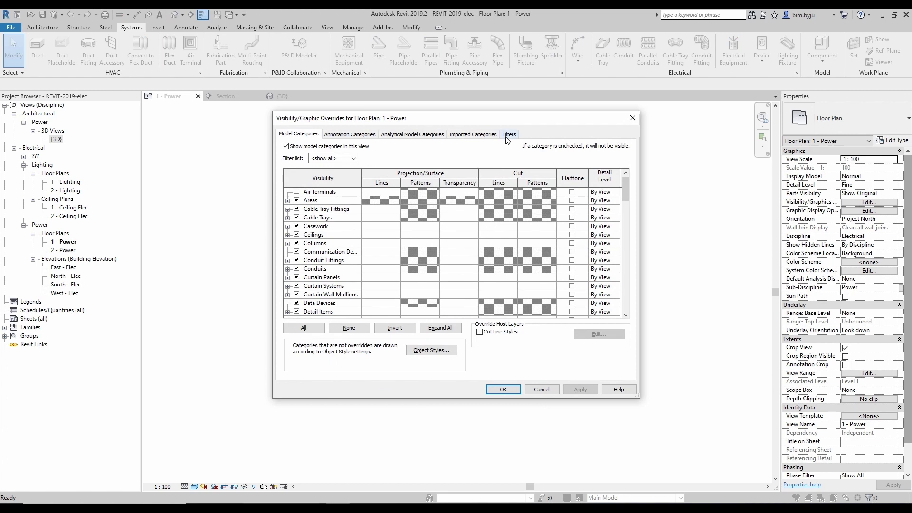
click(508, 134)
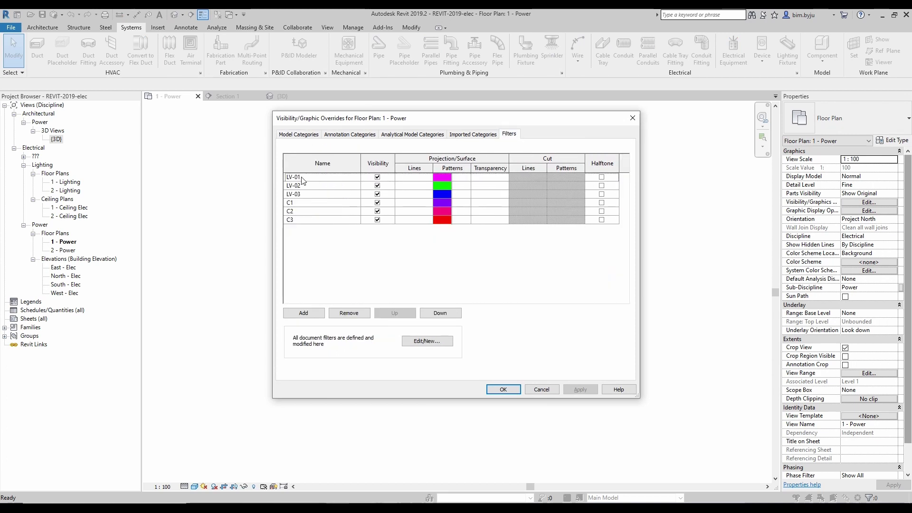
click(433, 341)
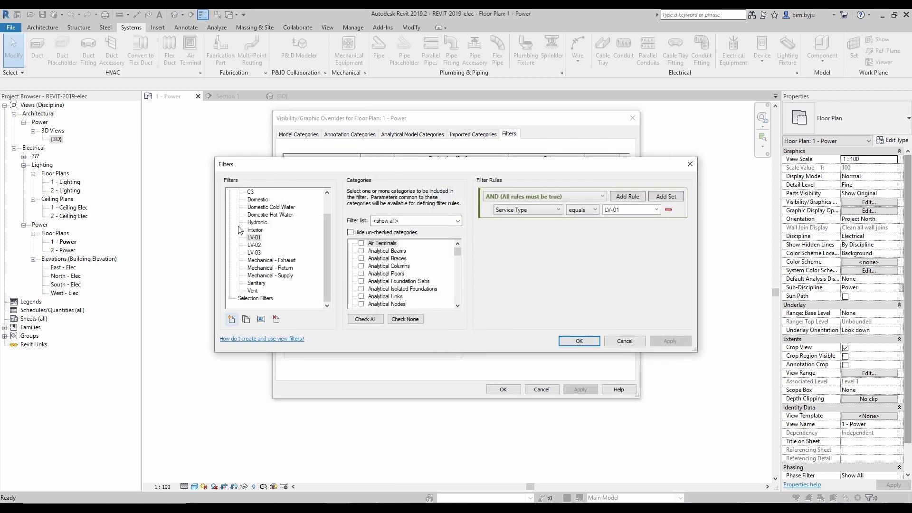
click(231, 320)
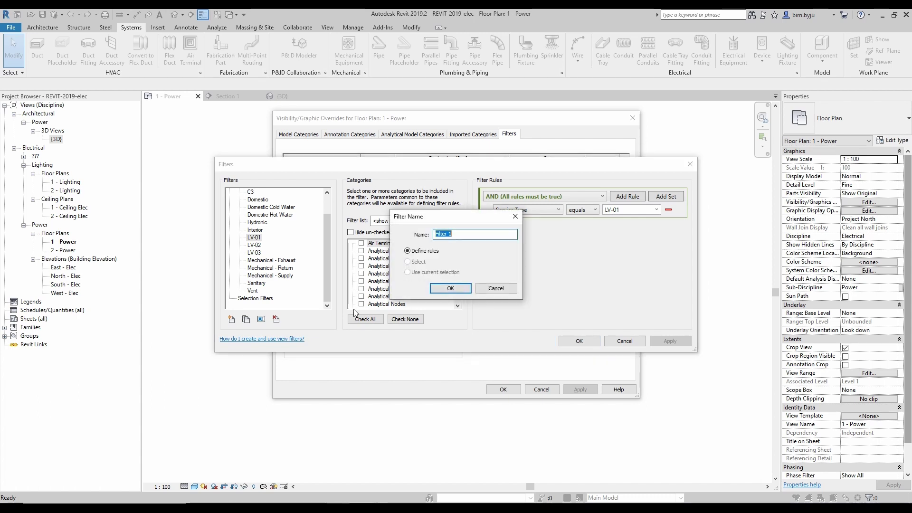
text(LV-04)
click(437, 291)
Step: Include the Cable Tray Fittings and Cable Trays categories in the LV-04 filter
click(391, 268)
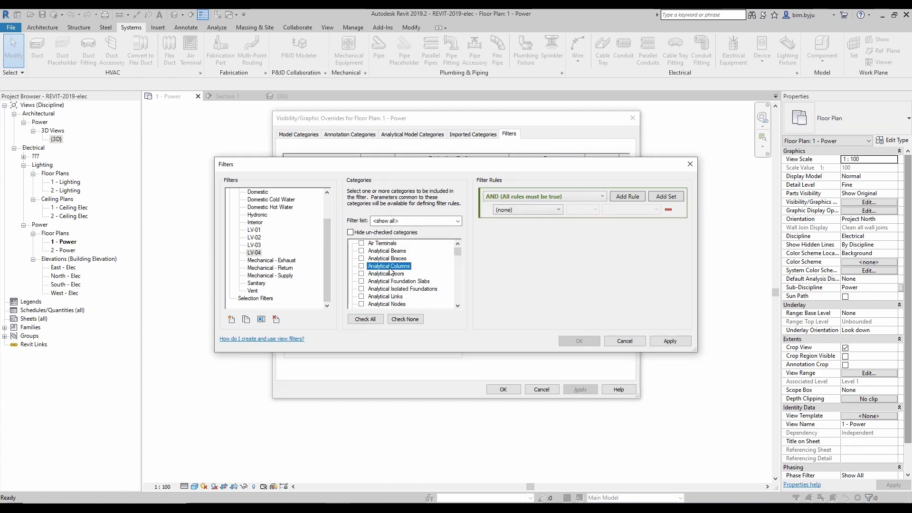
key(c)
scroll(390, 279, down, 1)
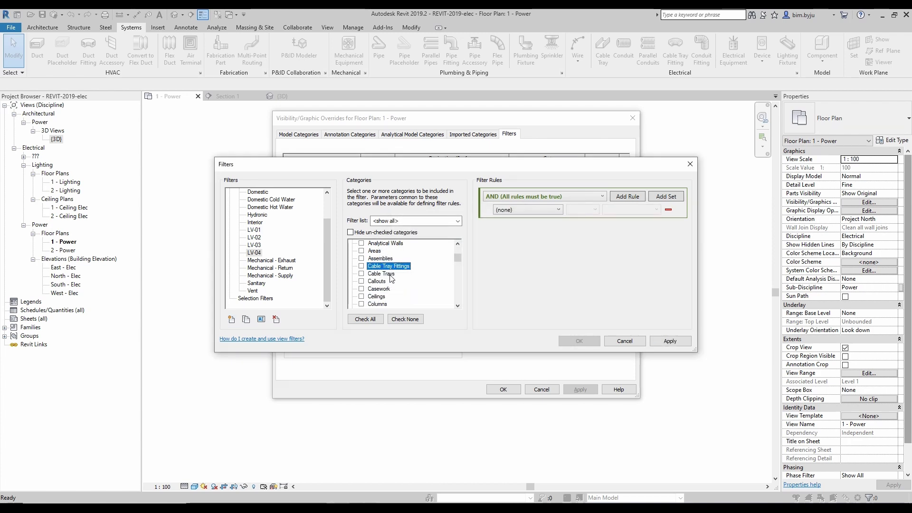
click(362, 266)
click(362, 273)
Step: Define the LV-04 filter rule as Service Type equals LV-04 and apply the filter definition
click(551, 209)
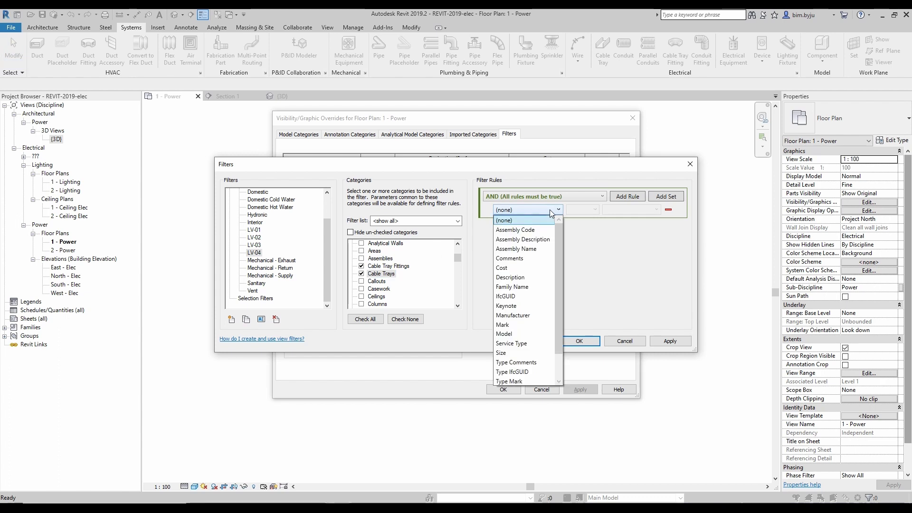
click(521, 345)
click(594, 211)
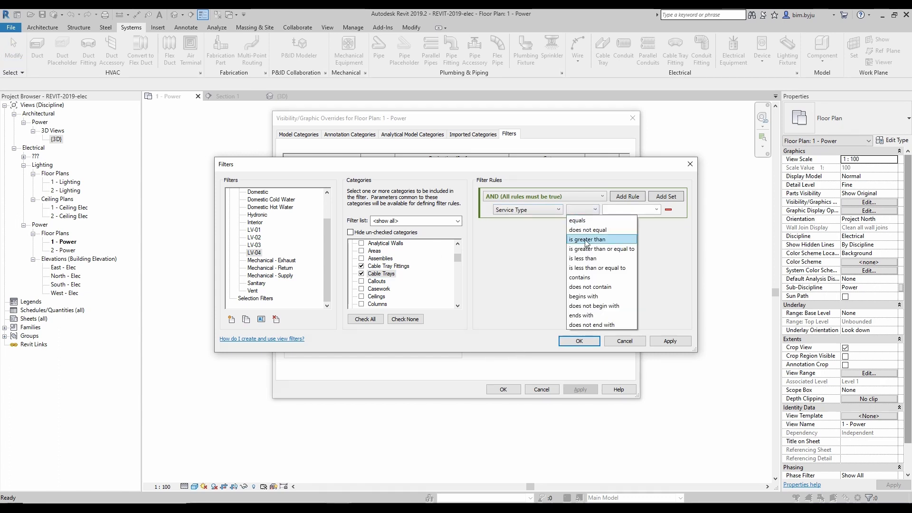
click(605, 219)
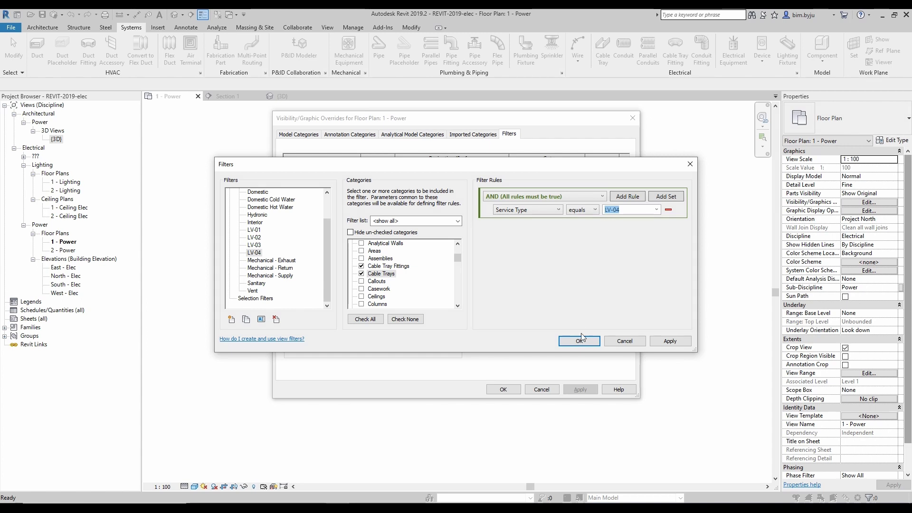
click(665, 342)
click(580, 342)
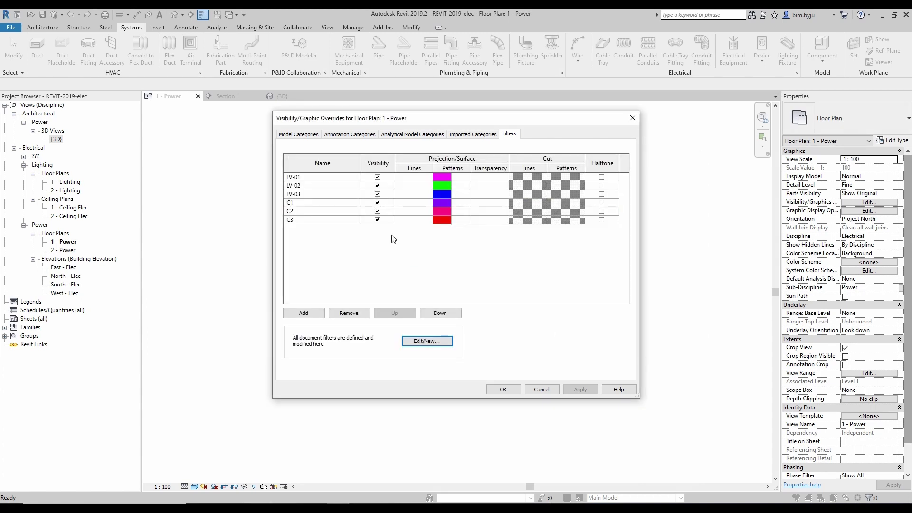
Step: Add the LV-04 filter to the 1 - Power plan and order it directly below LV-03
click(304, 315)
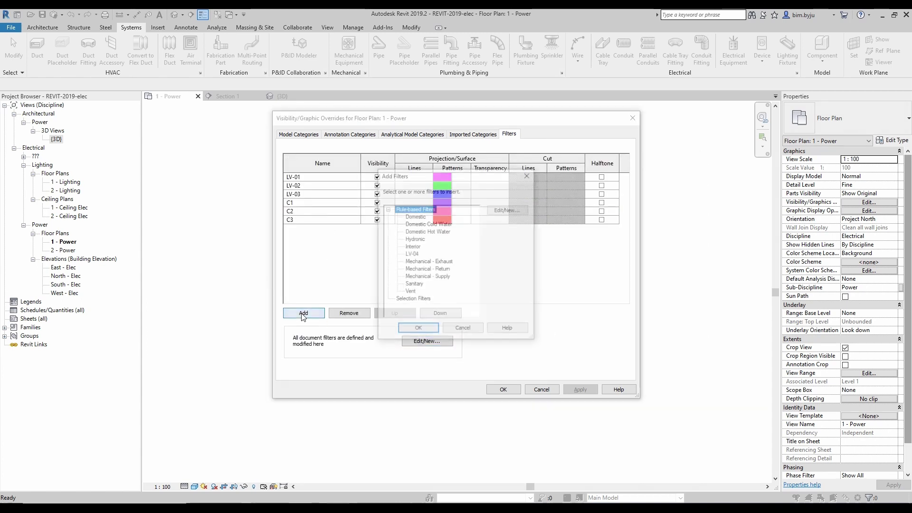
click(411, 254)
click(418, 330)
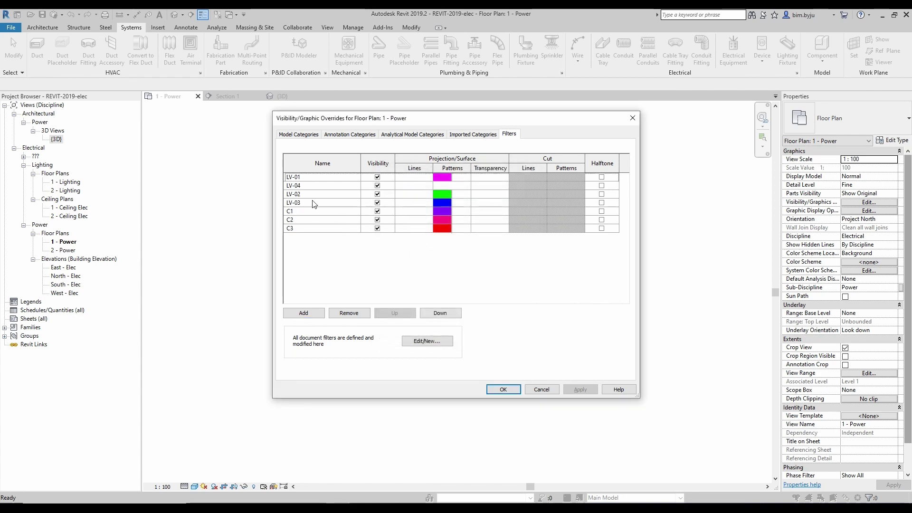
click(309, 186)
click(437, 315)
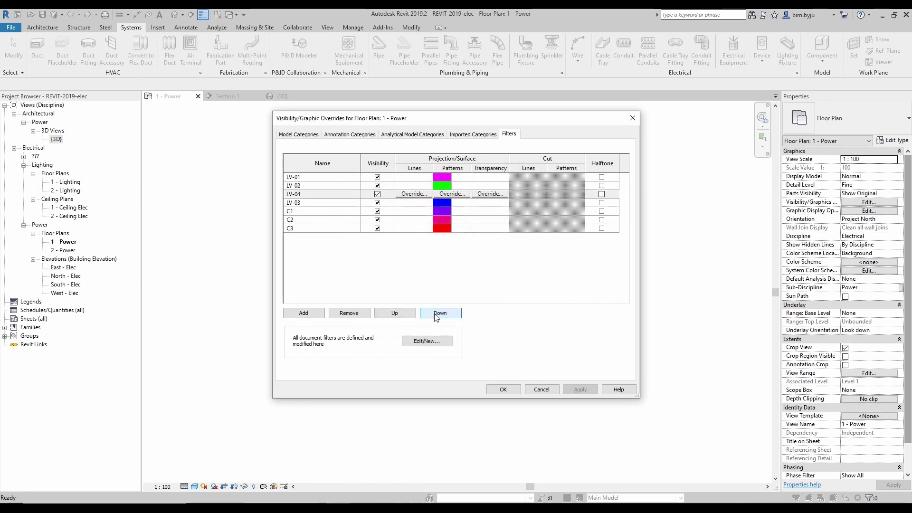
click(437, 315)
Step: Override the LV-04 filter's surface foreground pattern with a yellow solid fill and accept the plan's visibility overrides
click(449, 204)
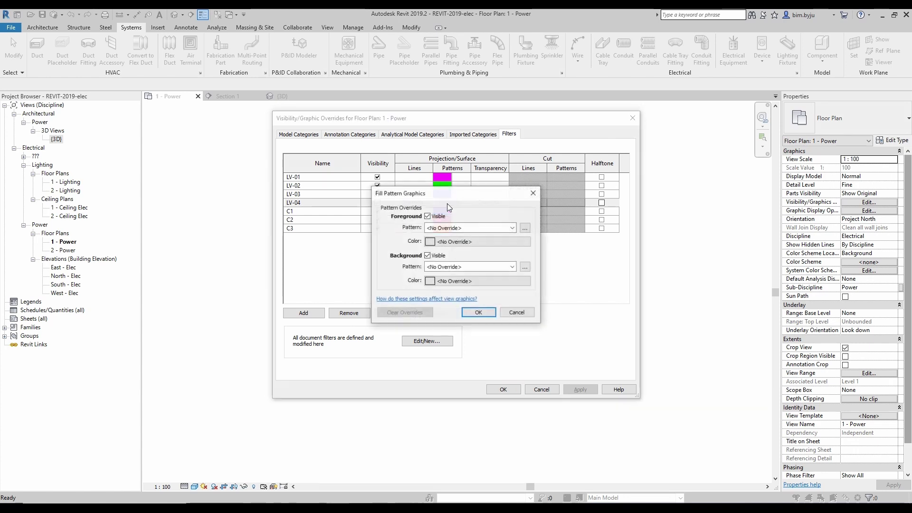
click(457, 229)
click(454, 245)
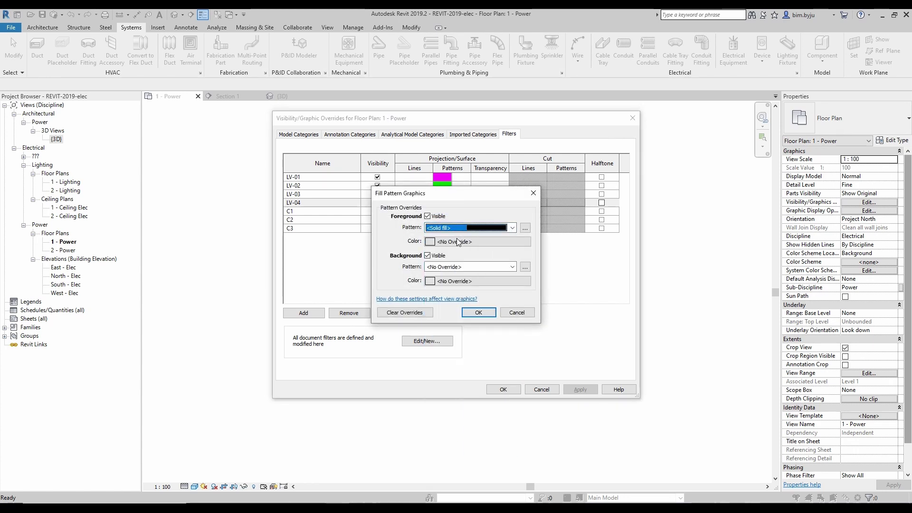
click(460, 241)
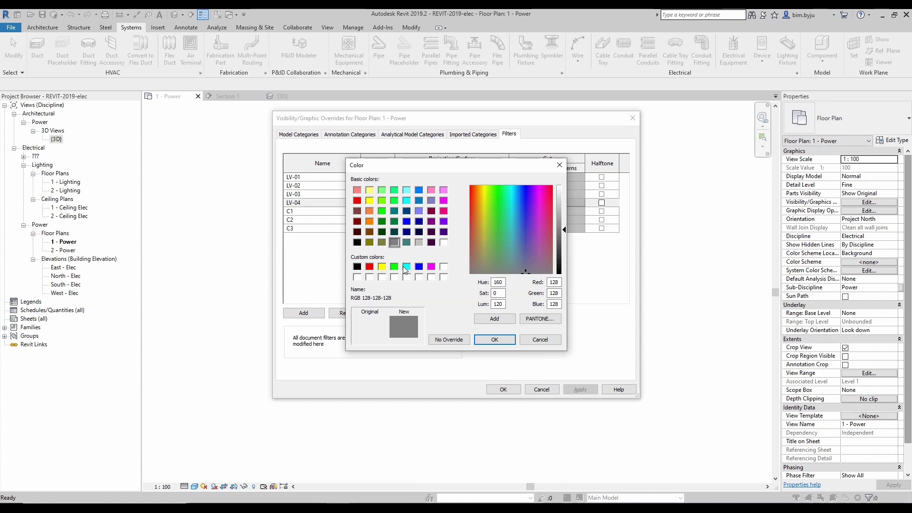
click(383, 266)
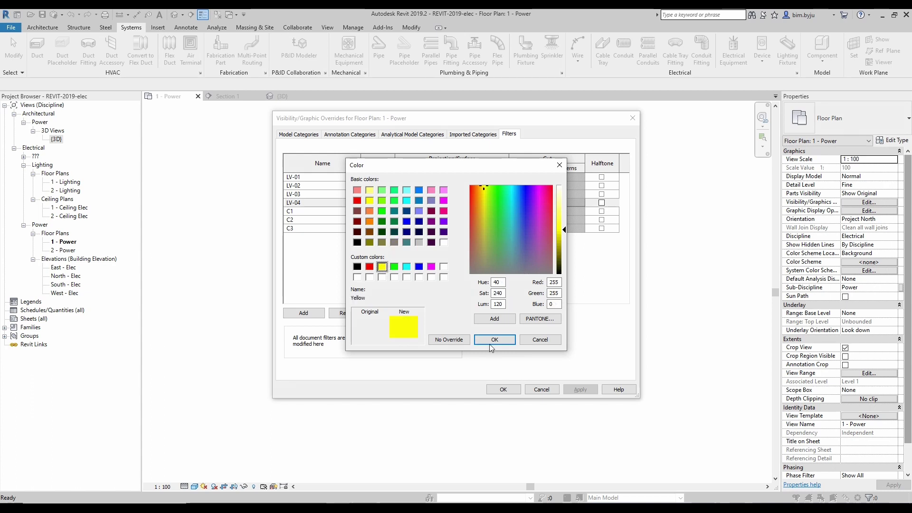
click(494, 339)
click(479, 313)
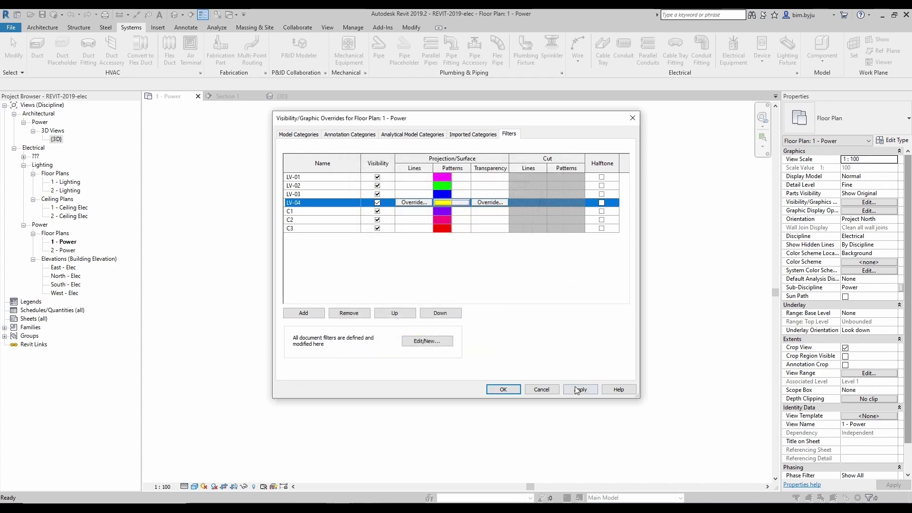
click(509, 391)
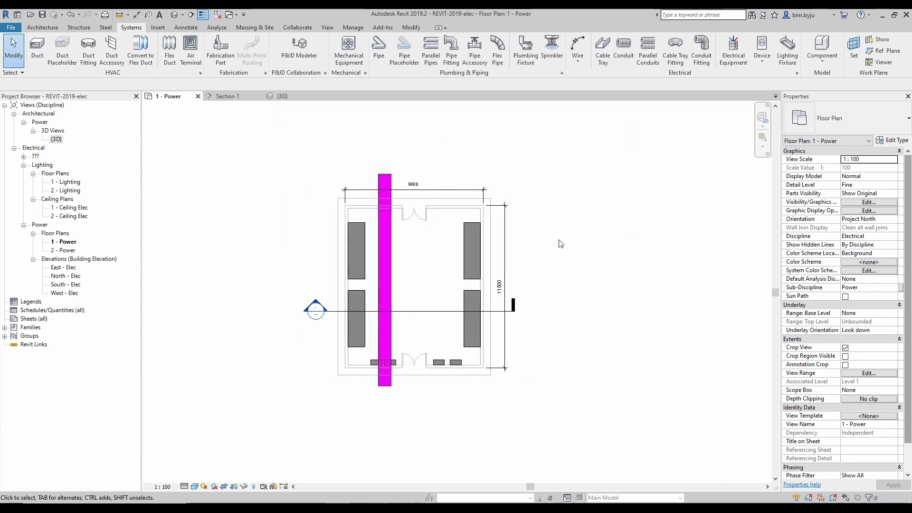
Step: Draw a 300 mm wide cable tray with service type LV-04, about 15300 mm long, vertically through the room right of the magenta tray
click(603, 50)
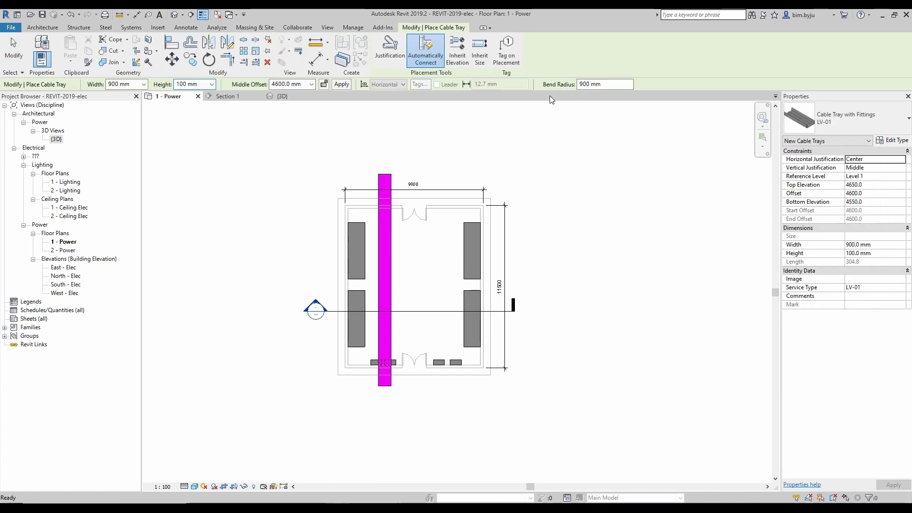
click(144, 84)
click(130, 171)
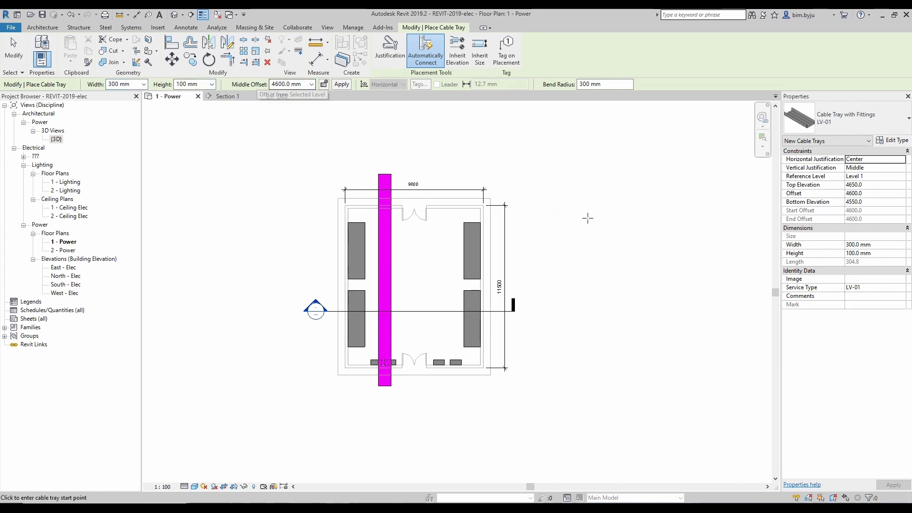
click(894, 291)
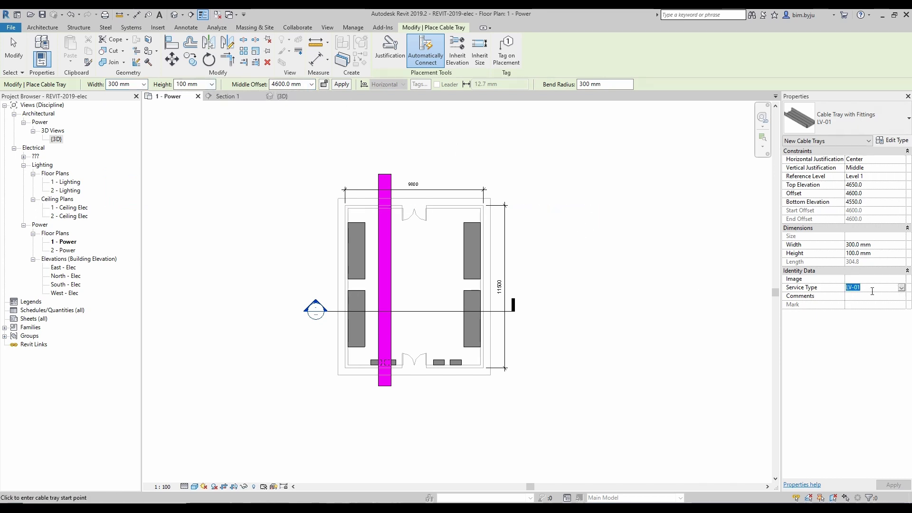
click(902, 287)
click(860, 289)
text(4)
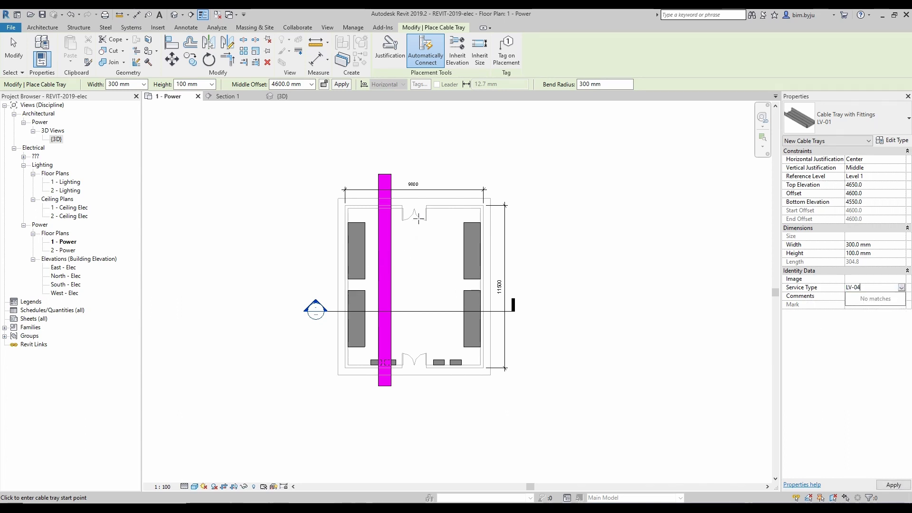
click(432, 176)
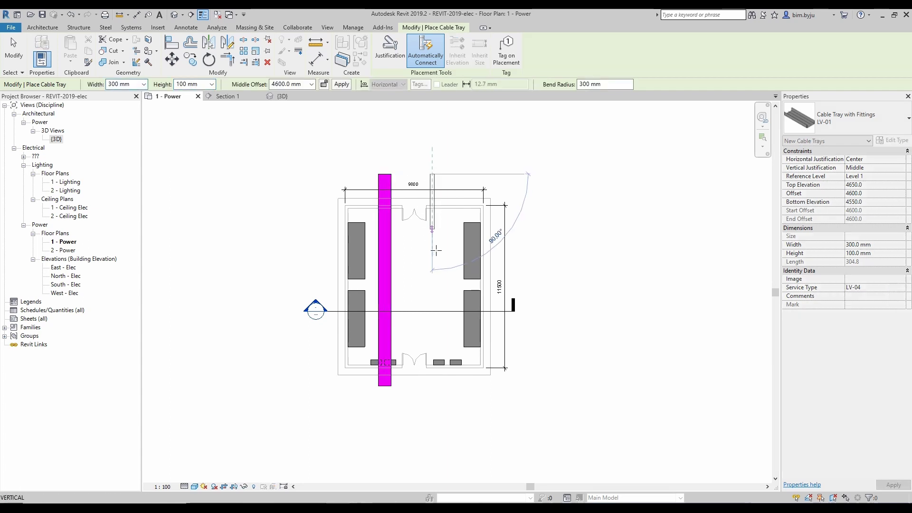
click(432, 392)
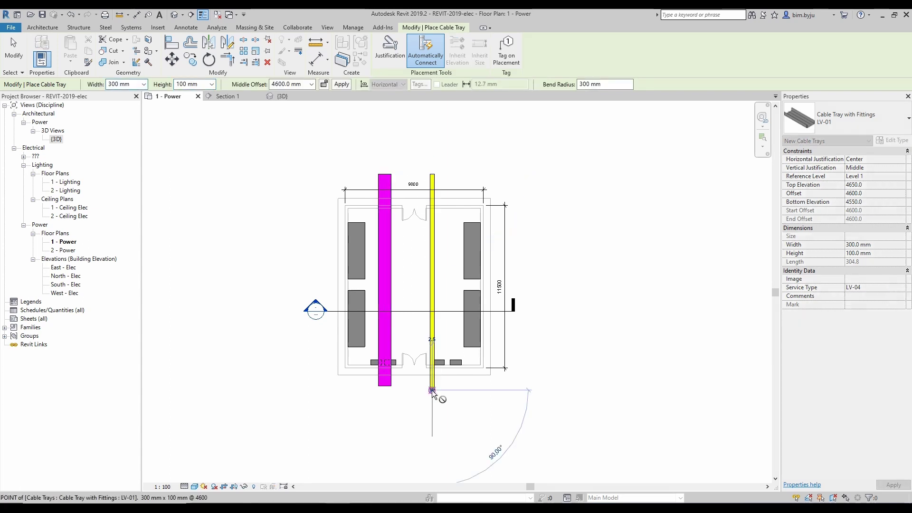
key(Escape)
key(Escape)
Step: Nudge the LV-04 cable tray right, closer to the panelboards along the right wall, to about 2429 mm from the wall
click(434, 295)
key(Right)
key(Right)
key(Right)
key(Right)
key(Right)
key(Right)
key(Right)
key(Right)
key(Right)
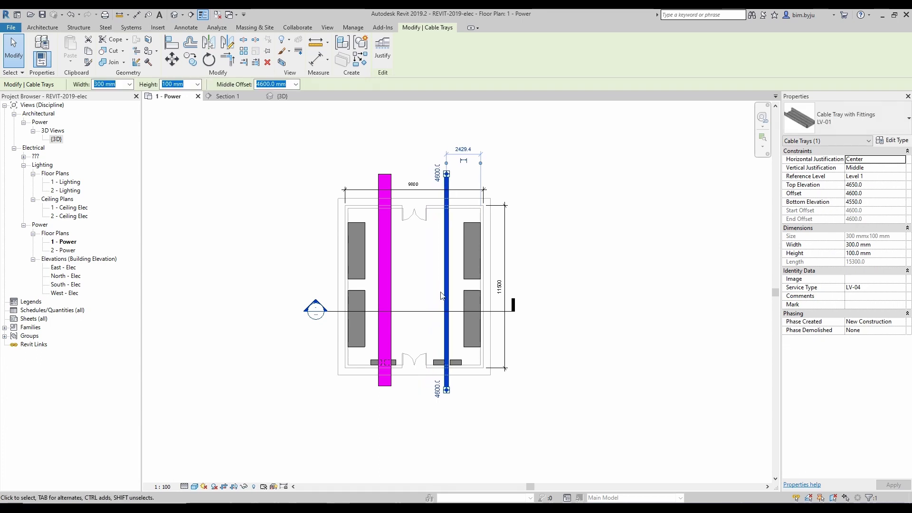
key(Escape)
click(391, 263)
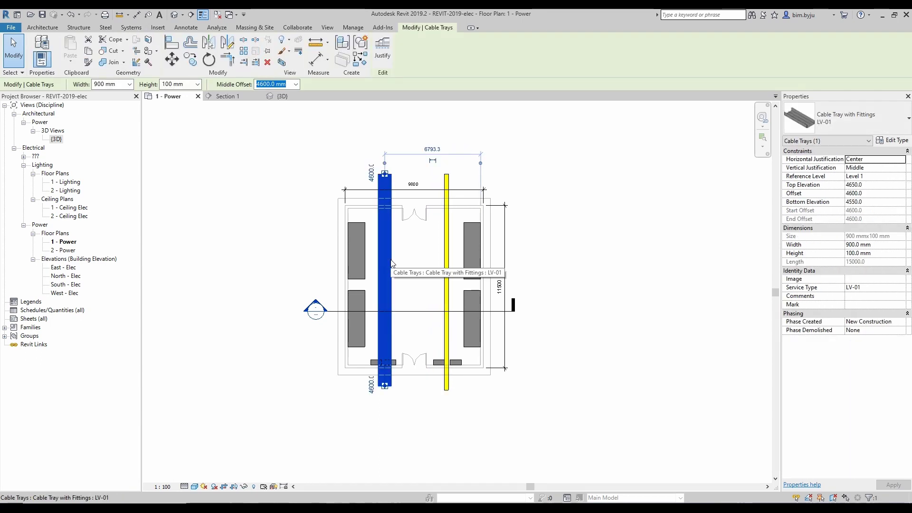
key(c)
key(s)
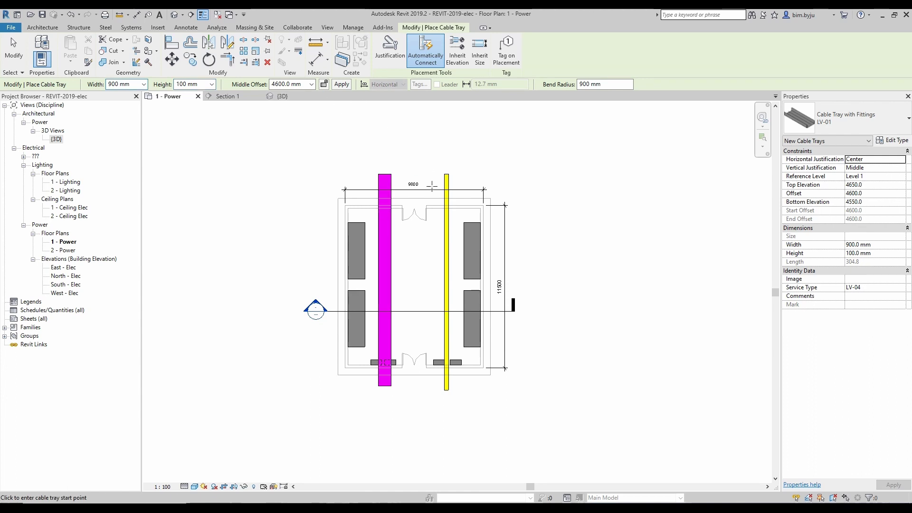
key(Escape)
Step: Start a new cable tray of type LV-02 and enter LV-02 as its service type
click(611, 52)
click(855, 125)
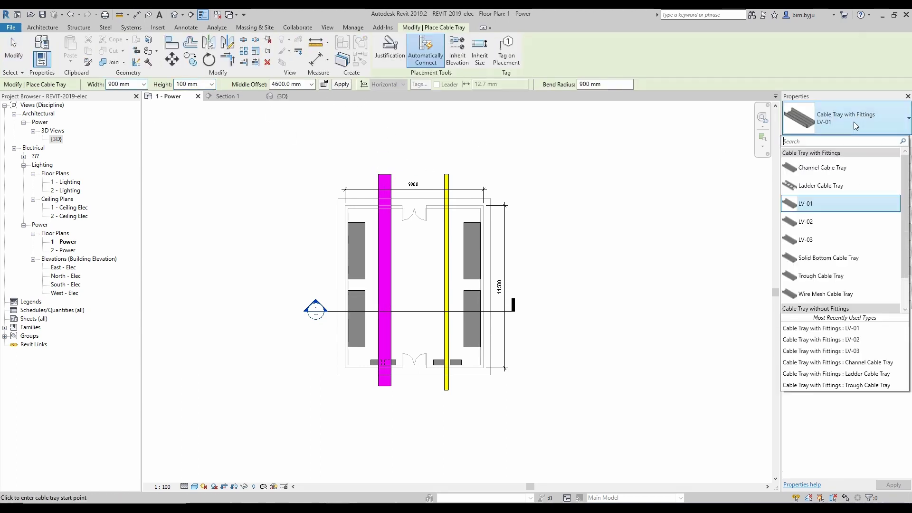
click(808, 221)
click(877, 288)
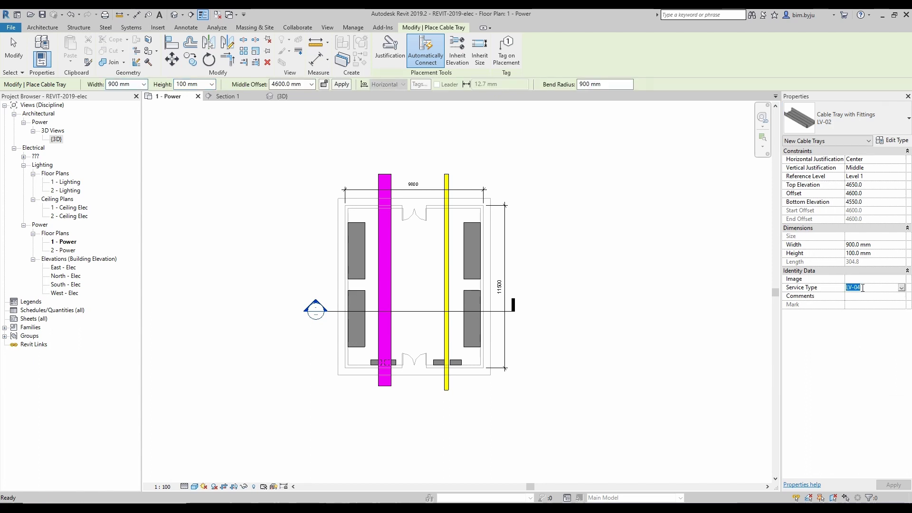
text(LV-02)
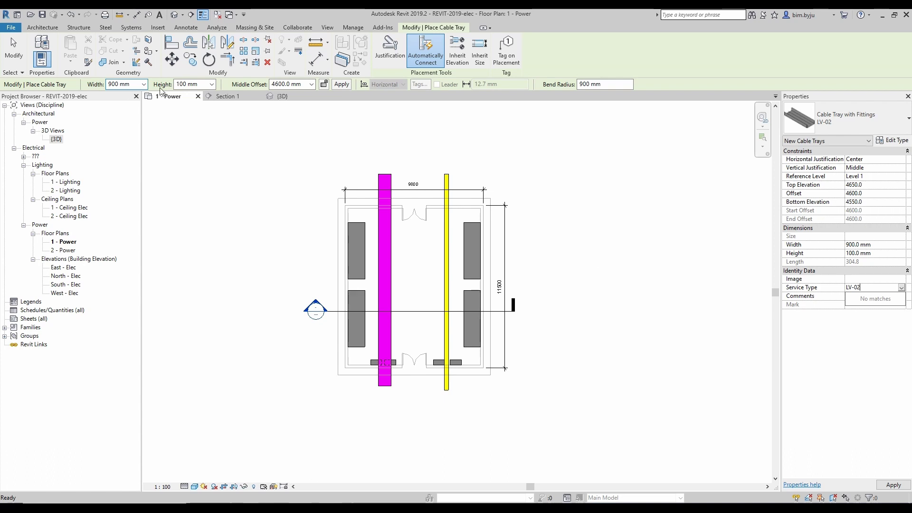
Step: Draw the cable tray 600 mm wide and about 15000 mm long vertically through the room, just right of the magenta tray
click(145, 85)
click(124, 117)
click(144, 84)
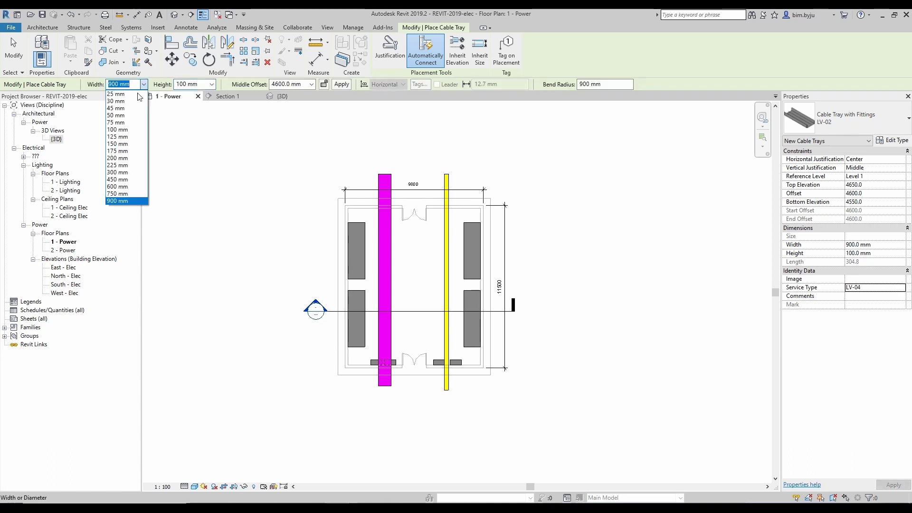
click(123, 184)
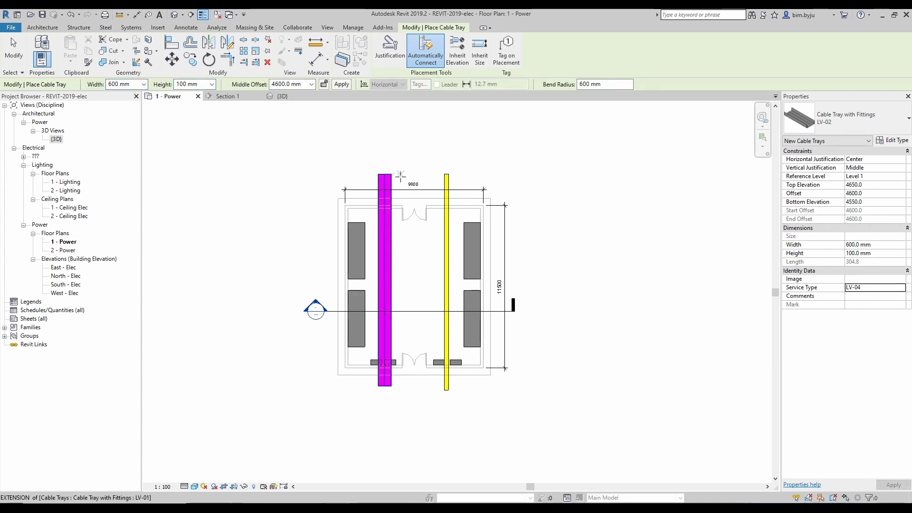
click(401, 175)
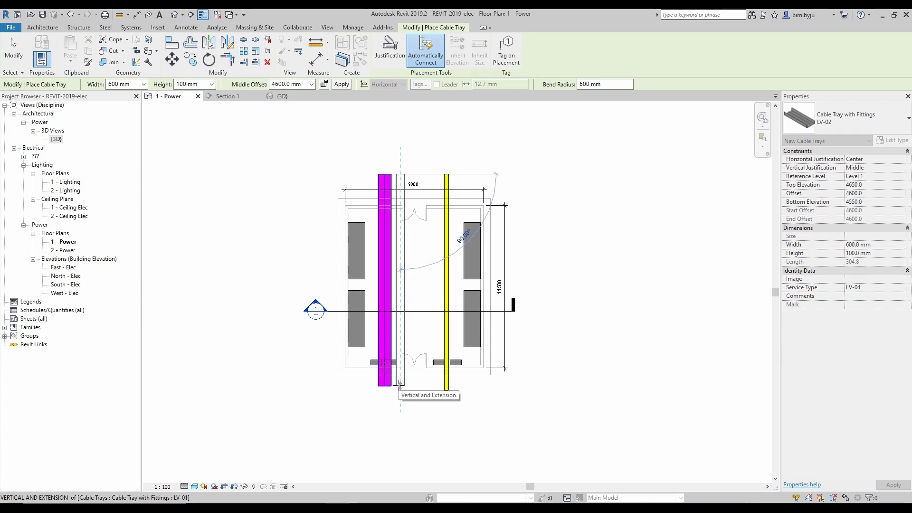
click(400, 385)
key(Escape)
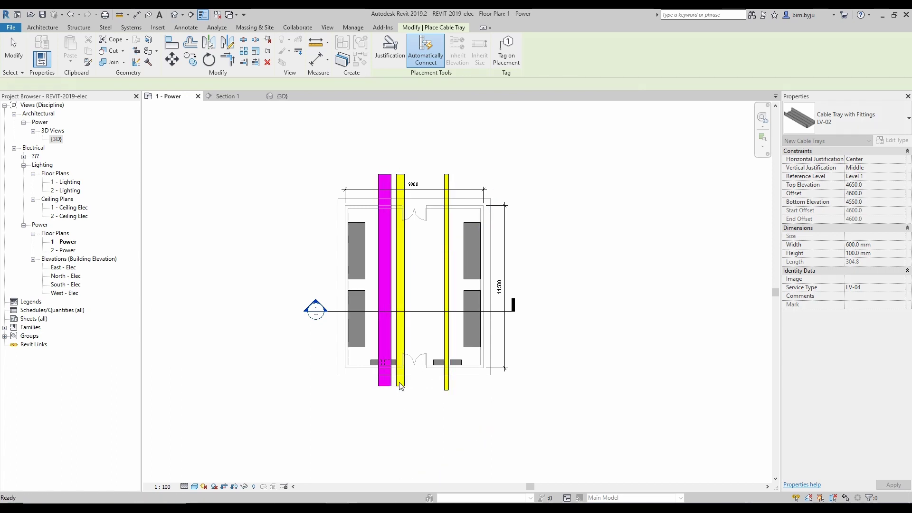
key(Escape)
Step: Set the service type of the 600 mm wide cable tray beside the magenta tray to LV-02
click(403, 287)
click(874, 288)
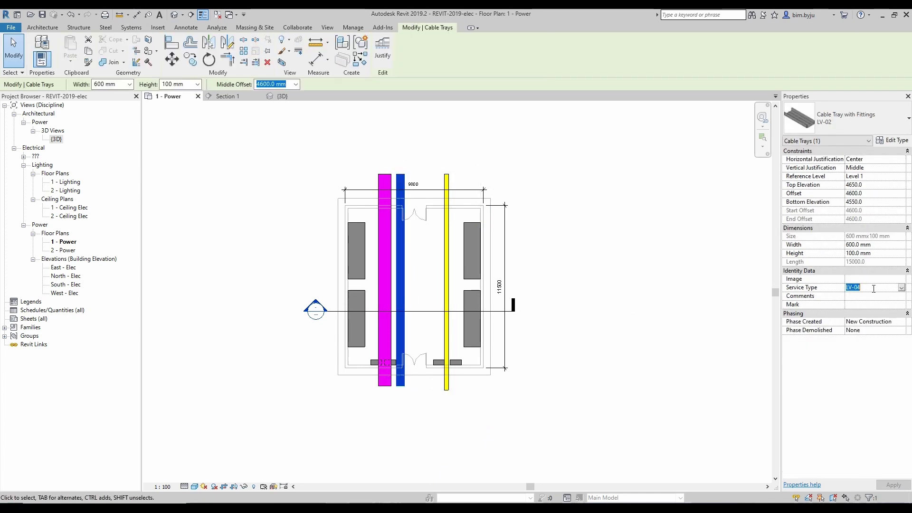
click(901, 288)
click(855, 295)
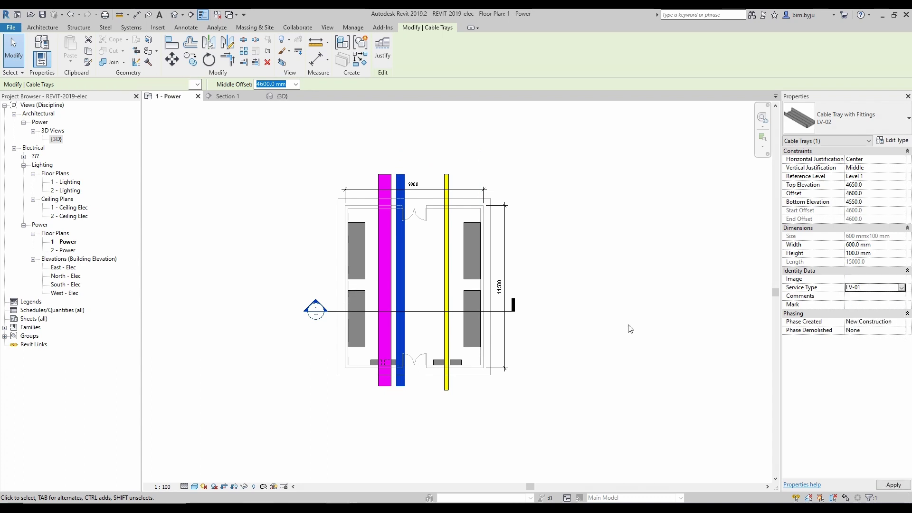
click(425, 326)
click(404, 285)
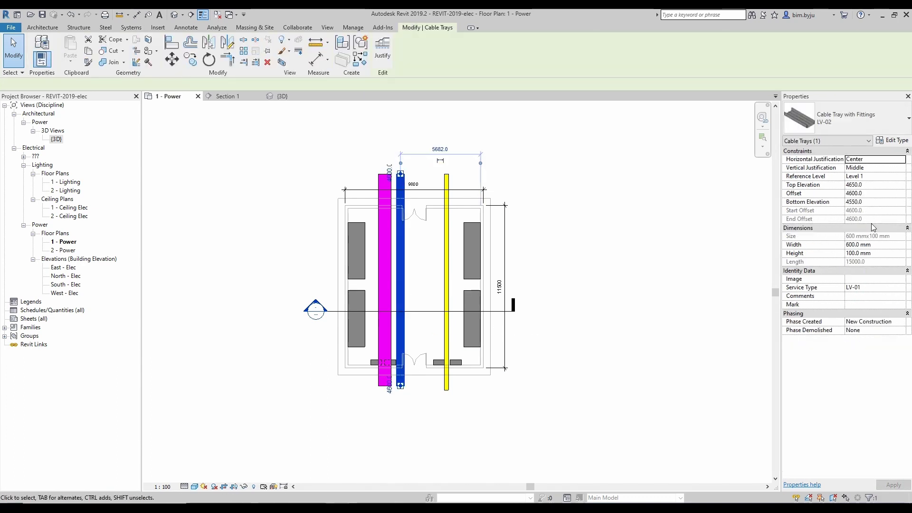
click(860, 288)
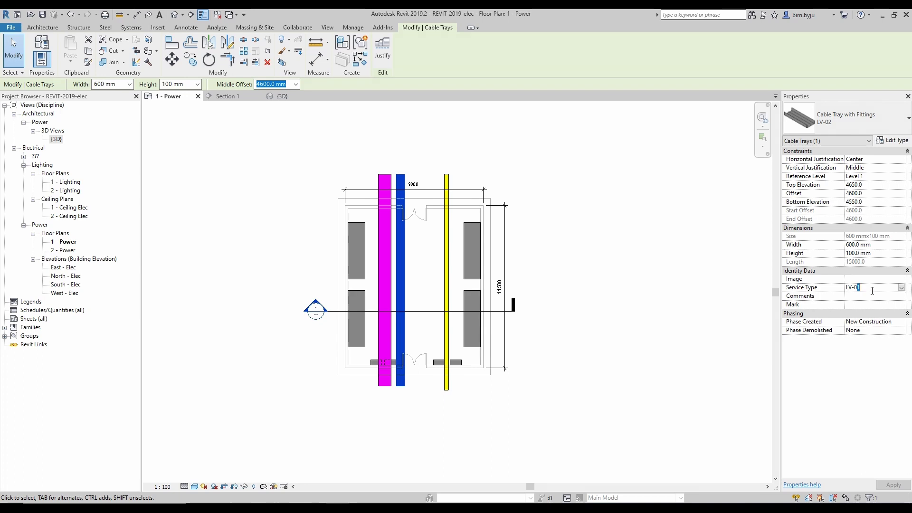
text(2)
click(567, 359)
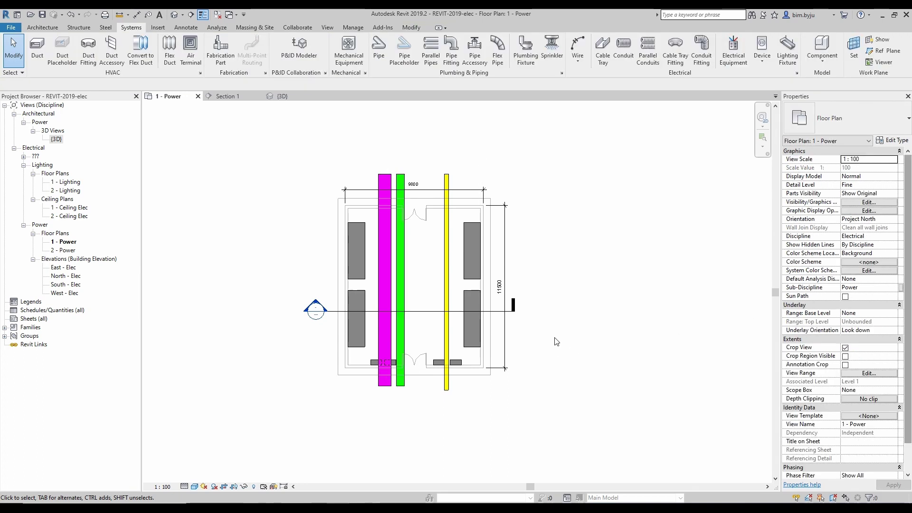
Step: Review the color assigned to each view filter in the 1 - Power plan's visibility and graphics overrides
click(408, 267)
click(418, 255)
key(v)
key(g)
click(509, 134)
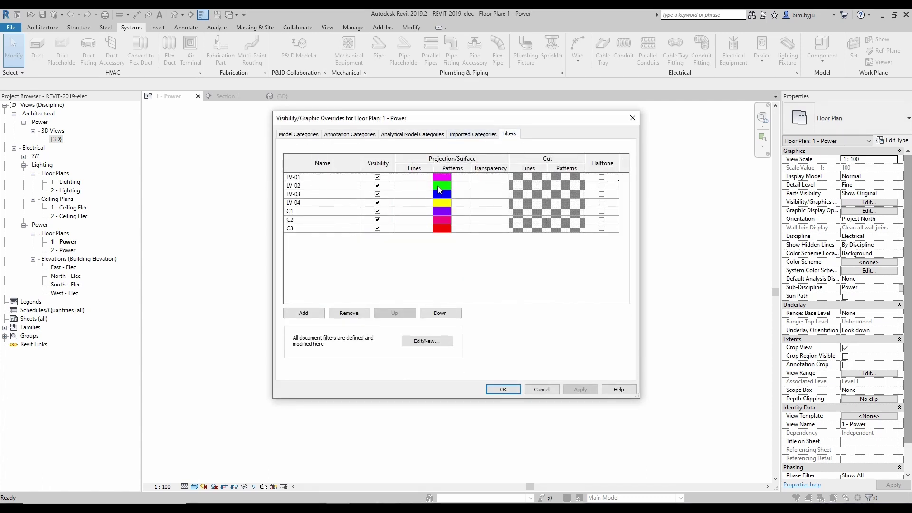
key(Escape)
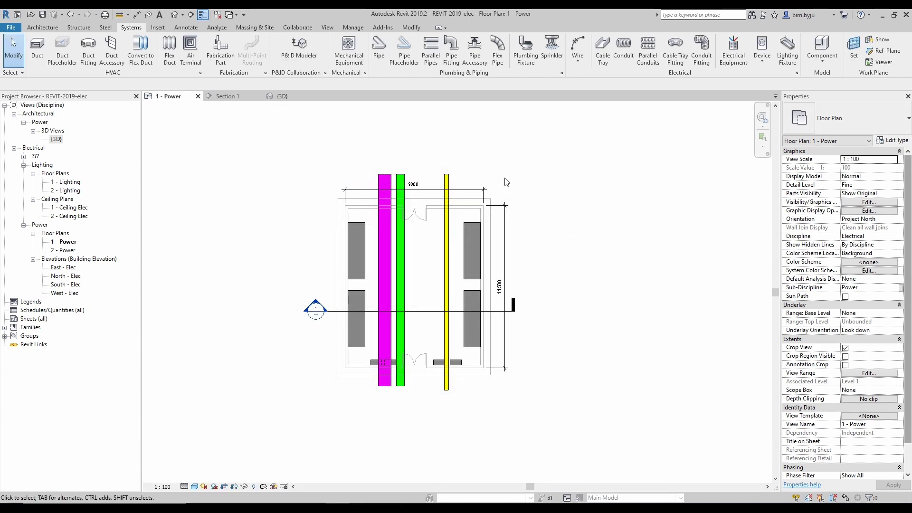
Step: Start a new cable tray of type LV-03, 750 mm wide, and enter LV-03 as its service type
click(606, 42)
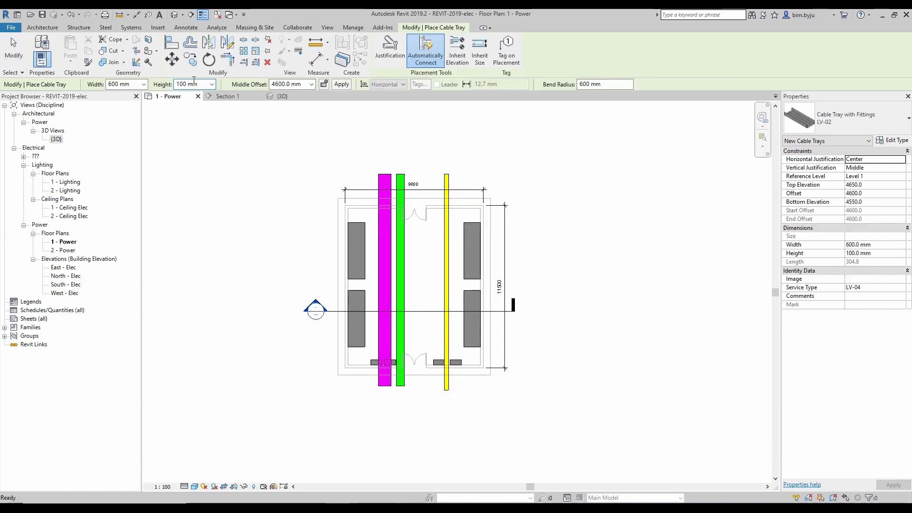
click(144, 89)
click(126, 195)
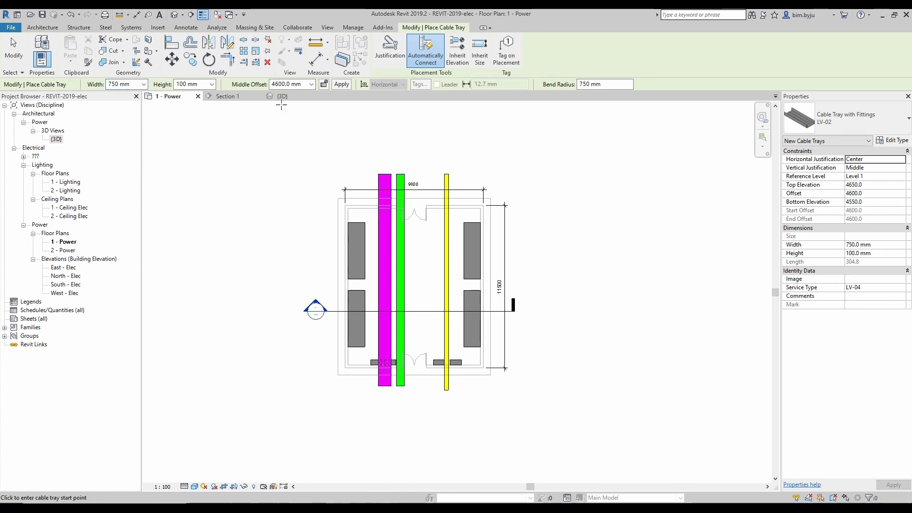
click(878, 288)
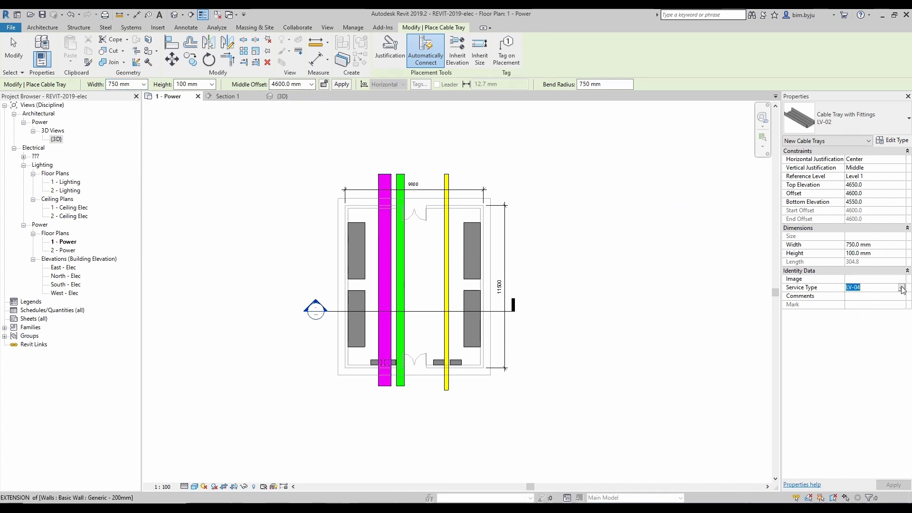
click(901, 287)
click(860, 287)
text(3)
click(869, 113)
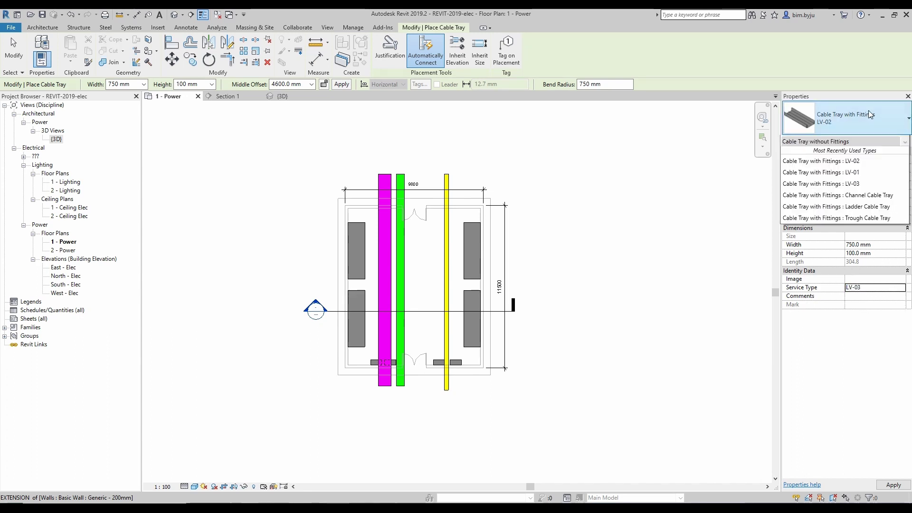
click(816, 240)
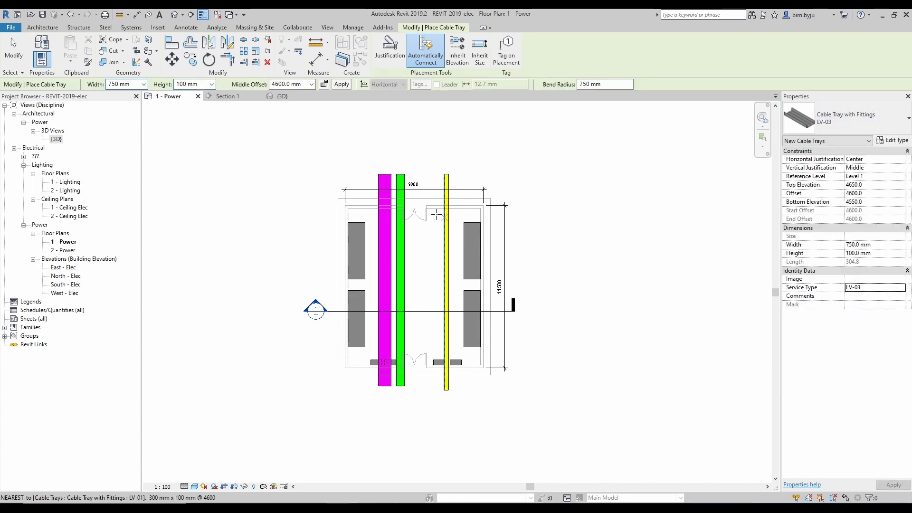
Step: Draw the 750 mm wide cable tray vertically through the room, just right of the green tray and matching its ends
click(411, 174)
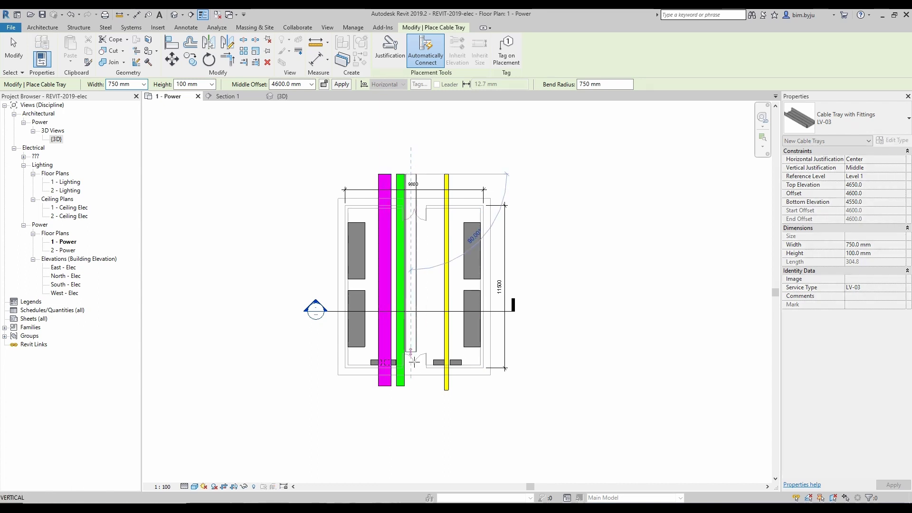
click(412, 385)
key(Escape)
key(Escape)
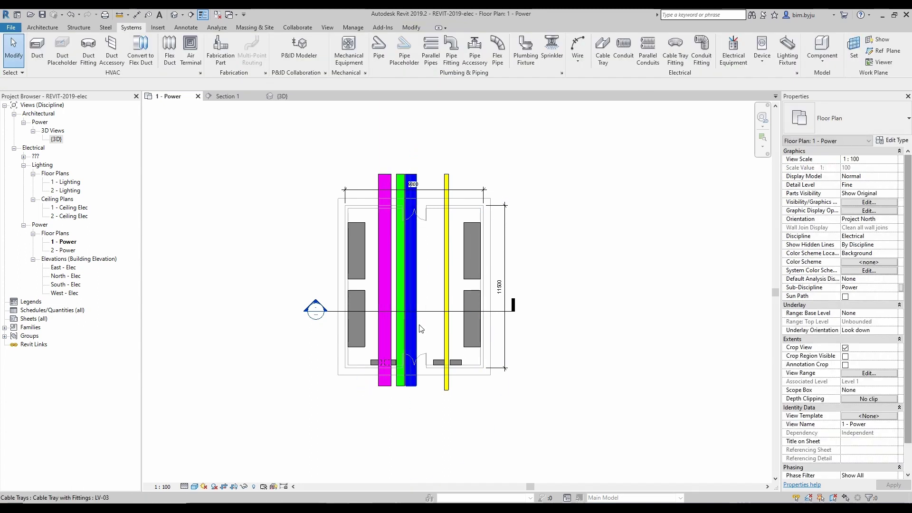
Step: Nudge the blue cable tray right, away from the green one, and nudge the magenta tray slightly right toward the green tray
click(419, 325)
key(Escape)
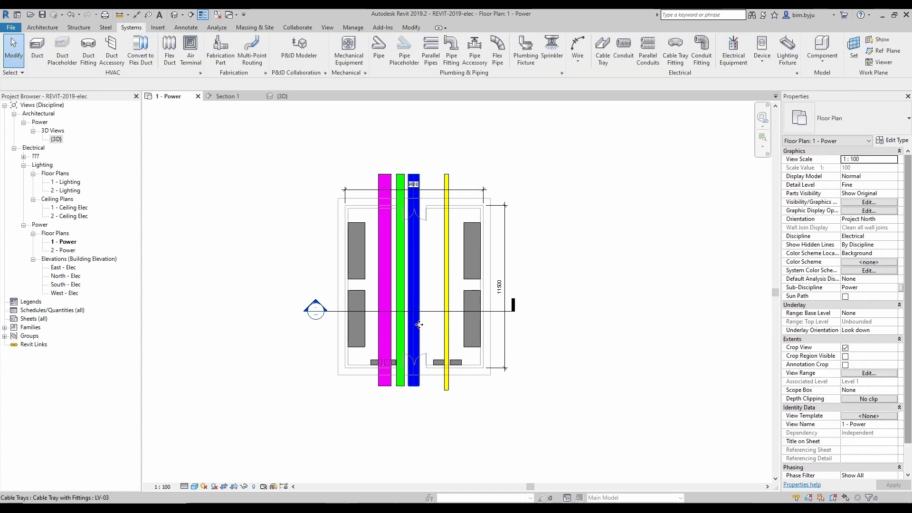
click(391, 306)
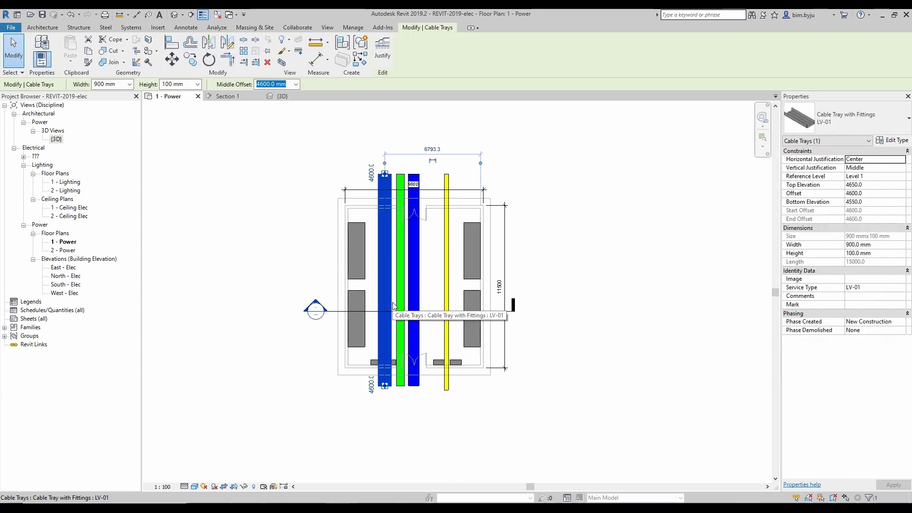
key(Escape)
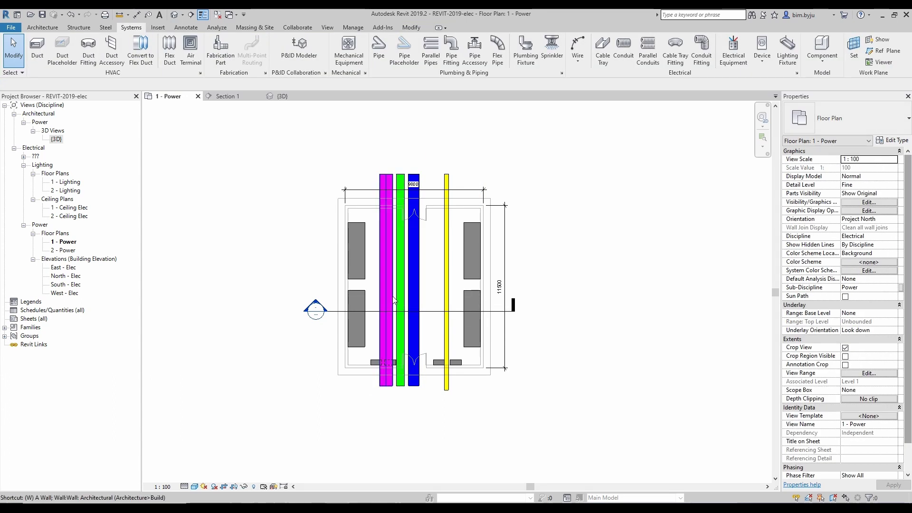
Step: Tile the open views and lower the top of the 3D view's section box below the roof slab
key(t)
click(669, 325)
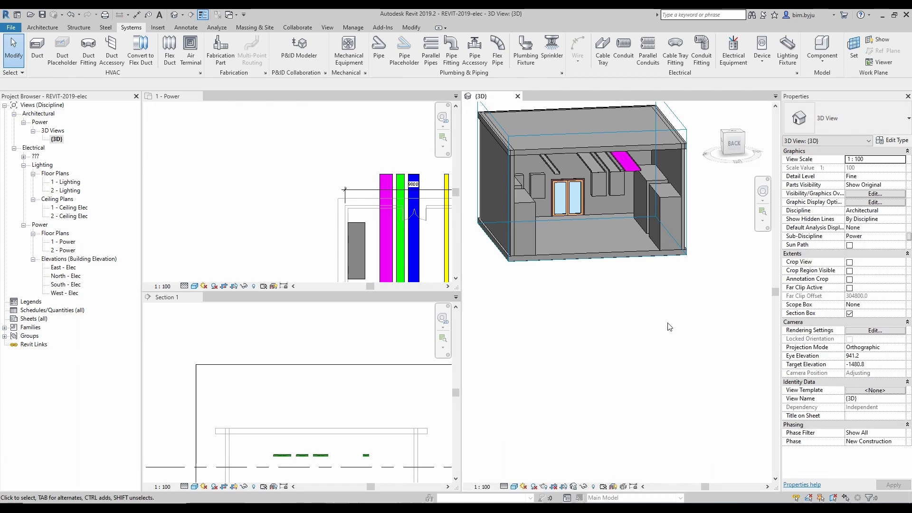
mouse_move(691, 320)
shift+middle_down()
mouse_move(653, 300)
mouse_move(685, 329)
mouse_move(690, 320)
mouse_move(670, 332)
mouse_move(684, 318)
shift+middle_up()
click(706, 183)
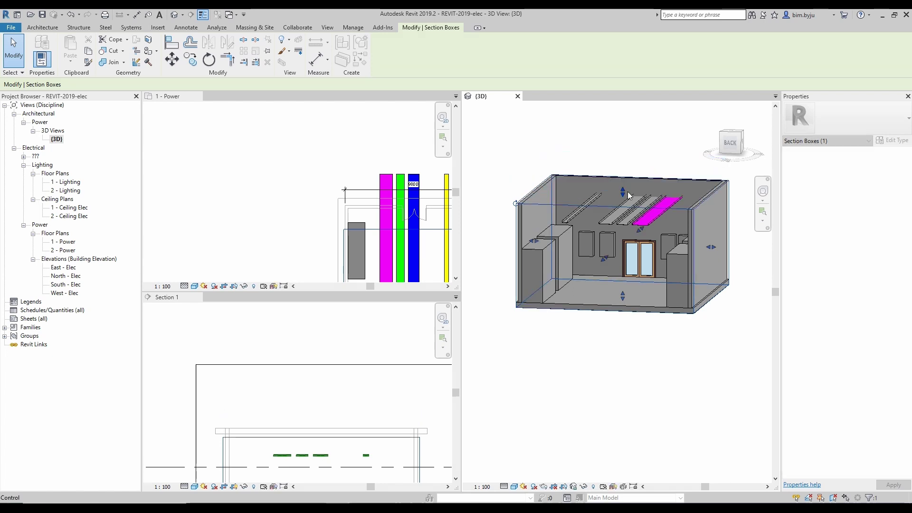
shift+middle_drag(629, 192, 652, 272)
key(Escape)
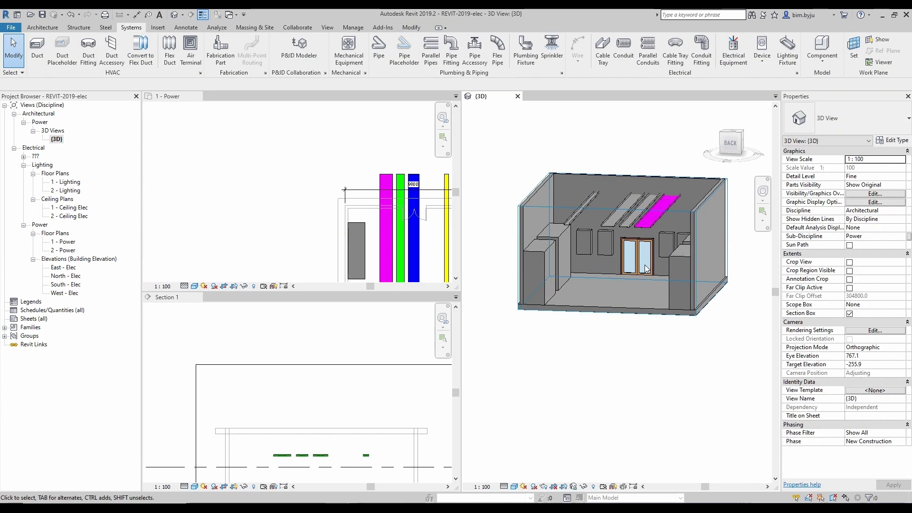
Step: Add the LV-02, LV-03 and LV-04 filters to the 3D view's visibility and graphics overrides
key(v)
key(v)
click(507, 135)
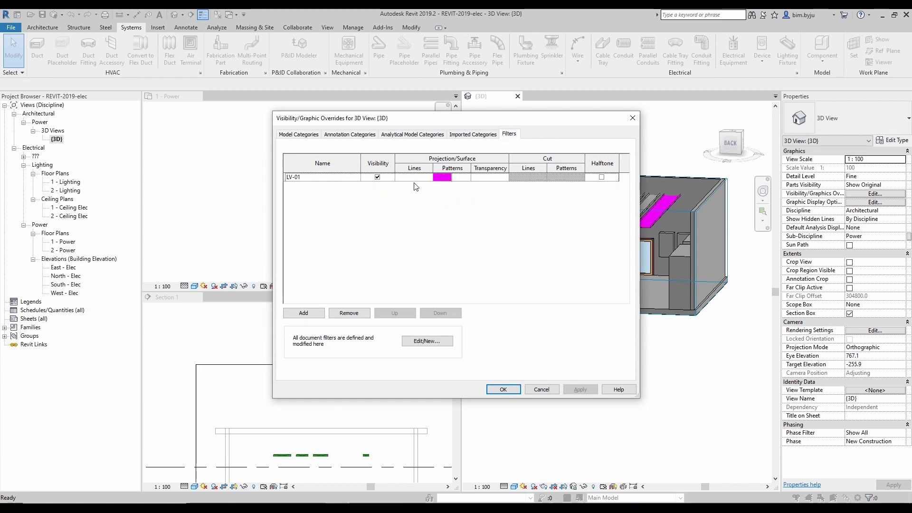
click(305, 313)
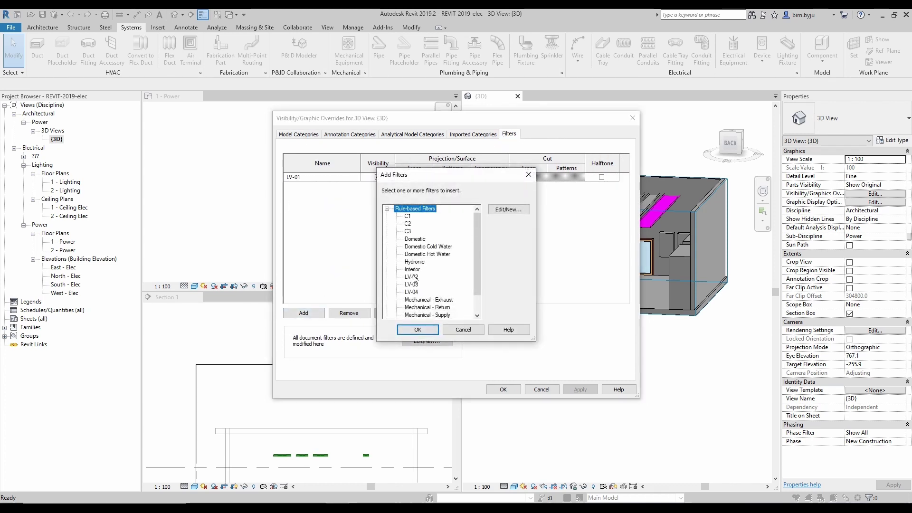
drag(415, 279, 417, 293)
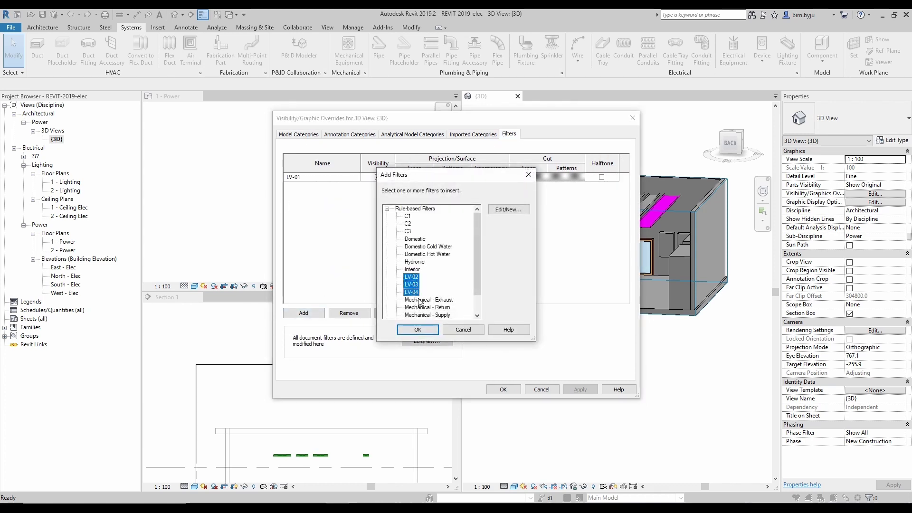
click(424, 331)
Step: Override the LV-02 filter's surface foreground pattern in the 3D view with a green solid fill
click(440, 188)
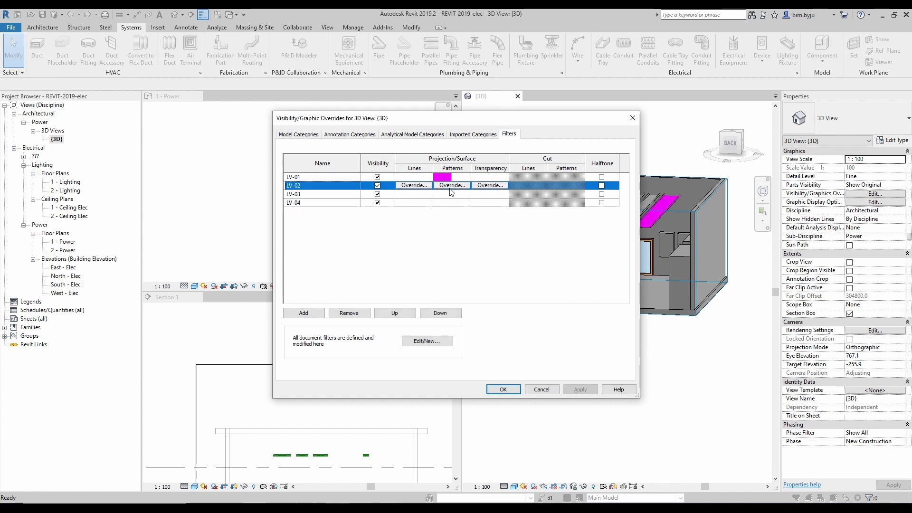
click(449, 185)
click(466, 228)
click(446, 245)
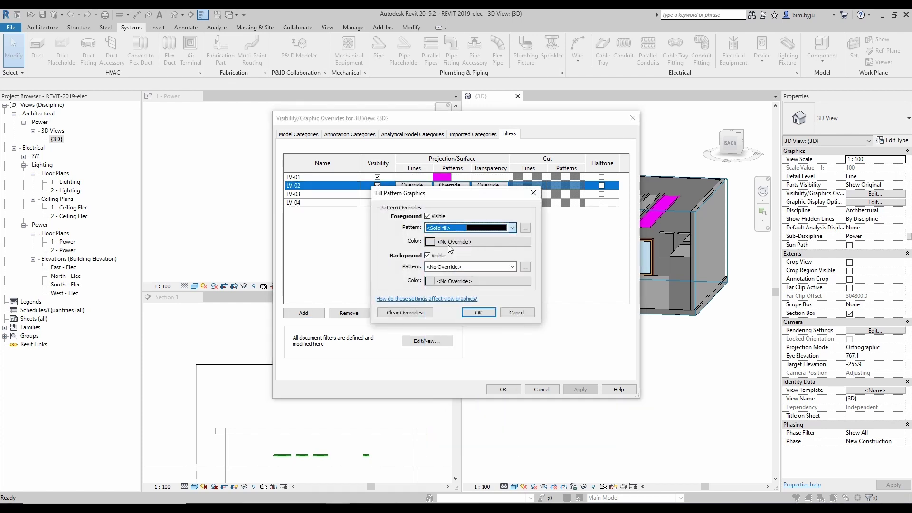
click(450, 242)
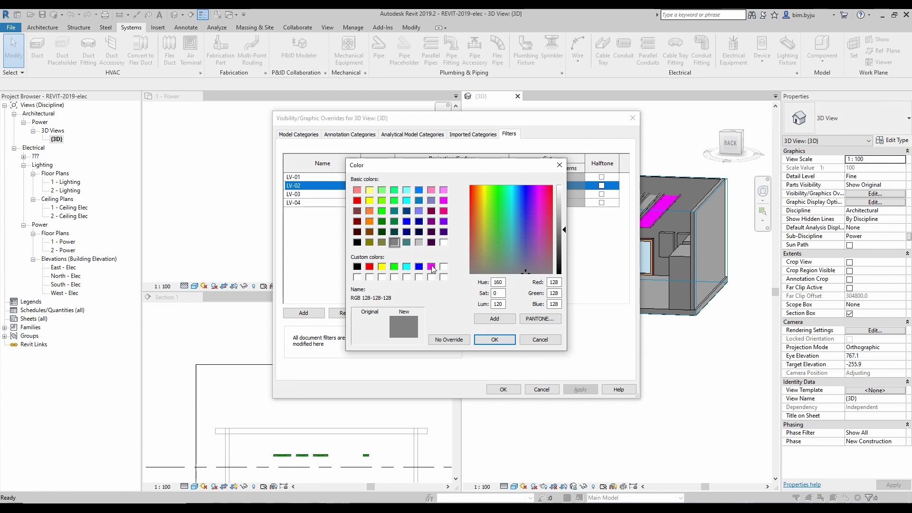
click(394, 267)
click(494, 339)
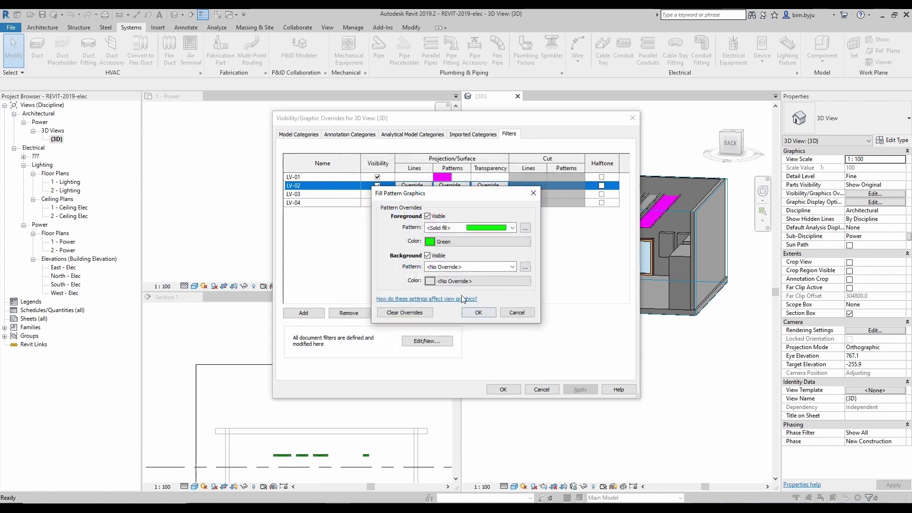
click(476, 314)
Step: Override the LV-03 filter's surface foreground pattern in the 3D view with a blue solid fill
click(449, 194)
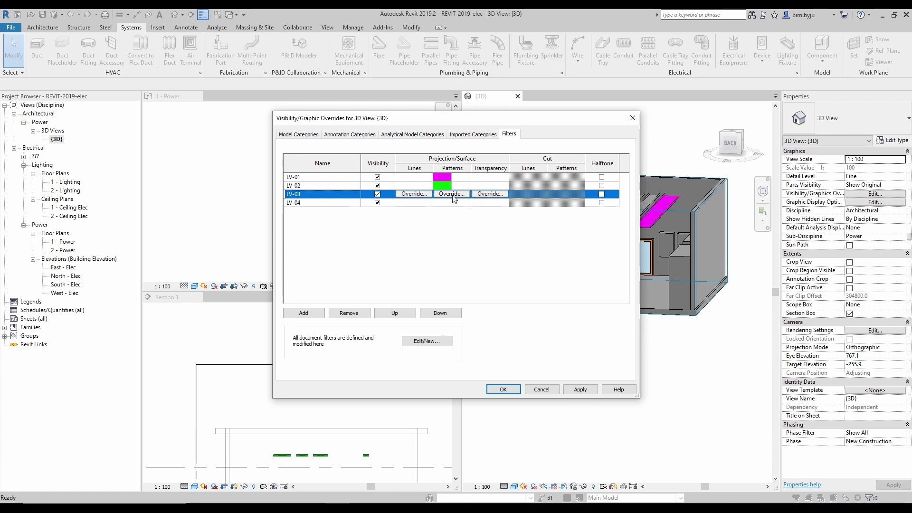
click(452, 194)
click(464, 241)
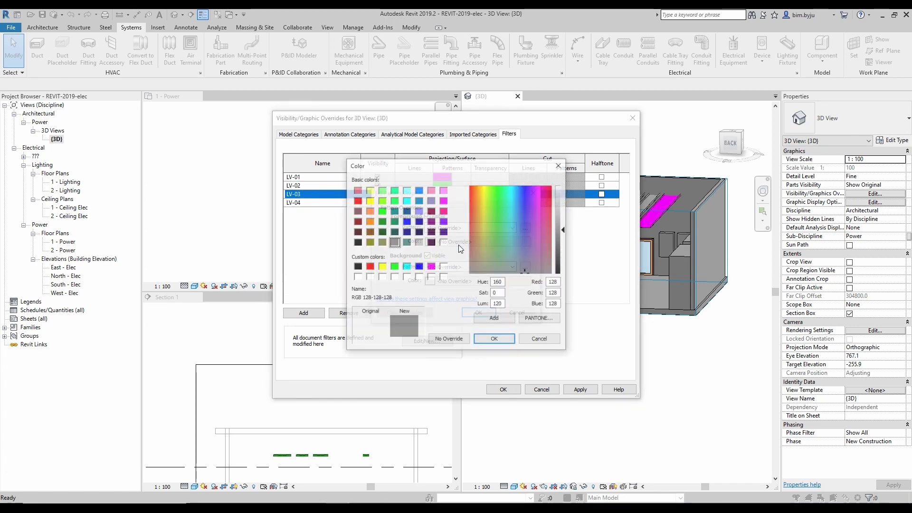
click(419, 267)
click(495, 340)
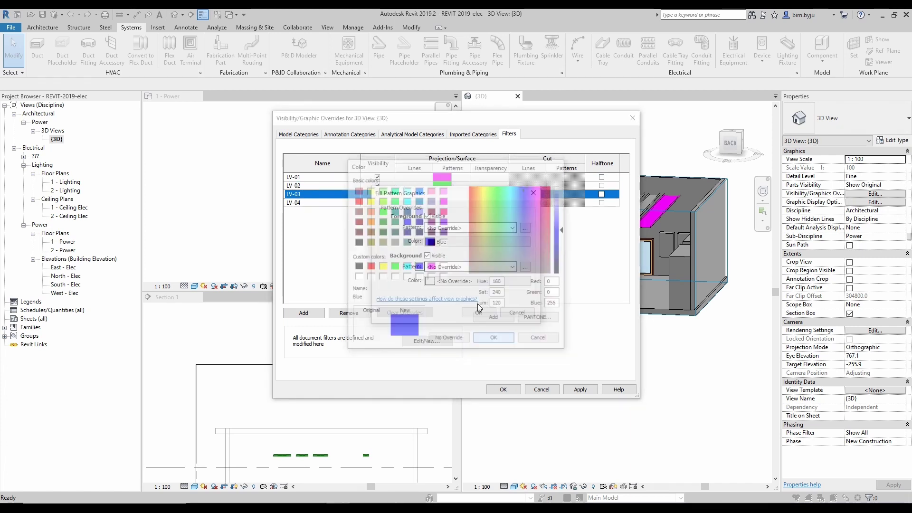
click(468, 228)
click(453, 245)
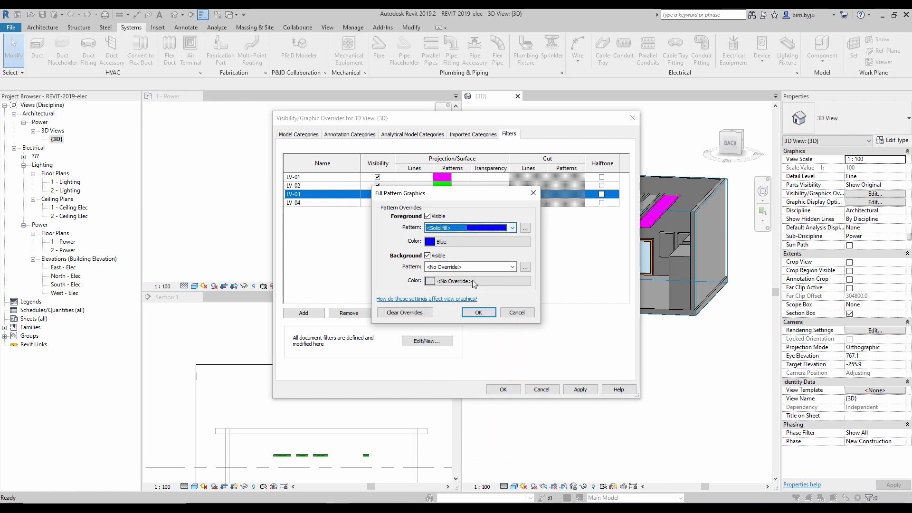
click(484, 312)
Step: Override the LV-04 filter's surface foreground pattern with a yellow solid fill and apply the overrides to the 3D view
click(449, 204)
click(453, 203)
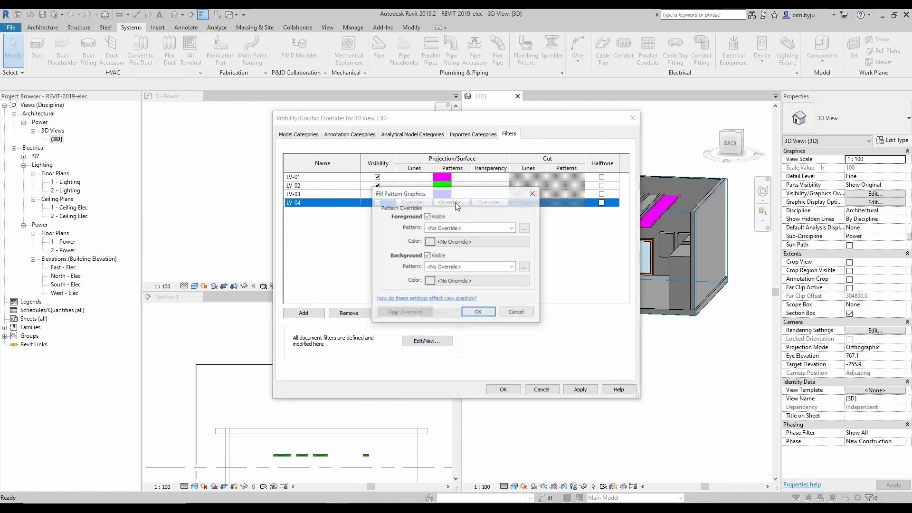
click(469, 241)
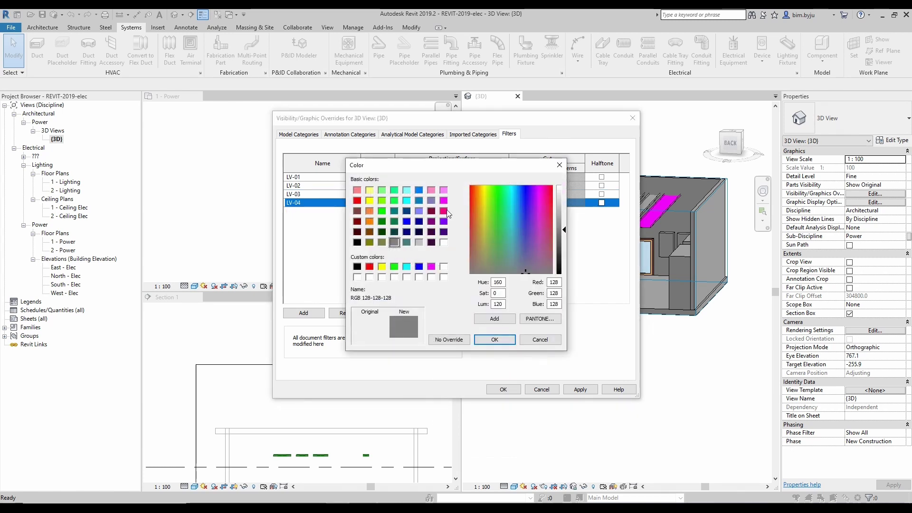
click(382, 267)
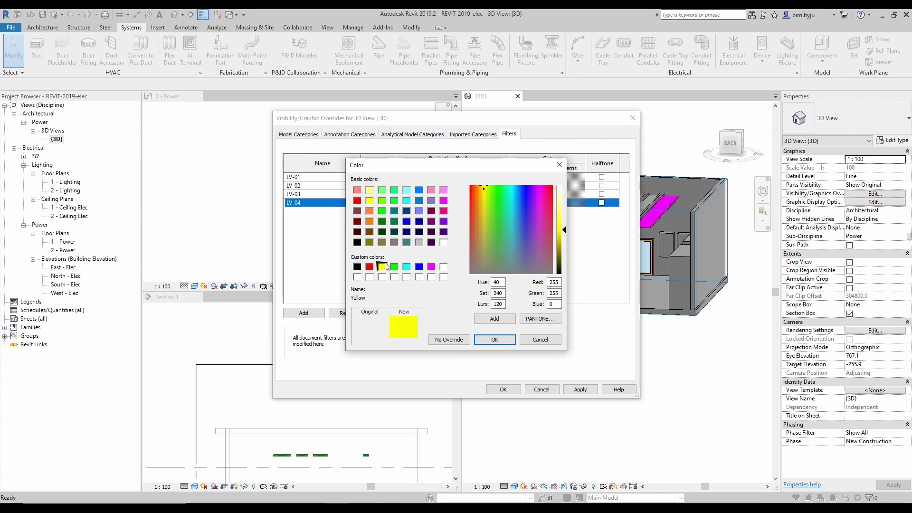
click(494, 339)
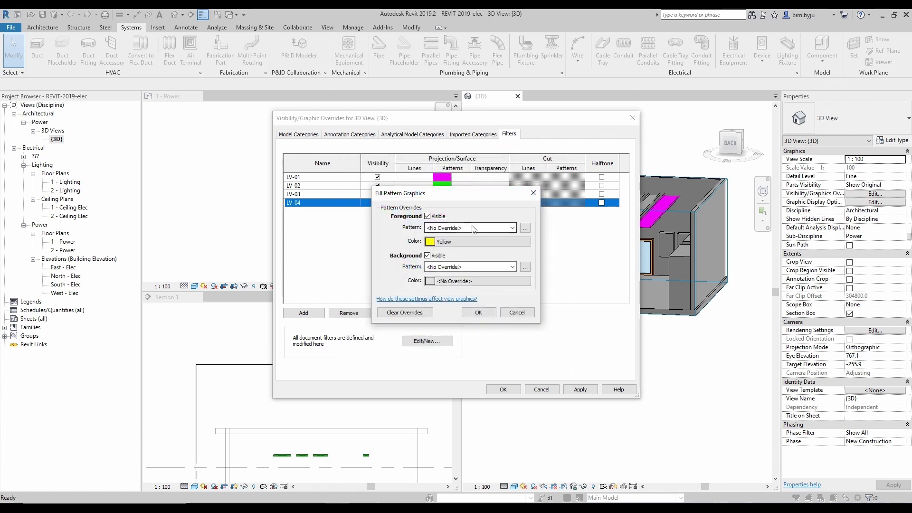
click(476, 228)
click(449, 246)
click(479, 313)
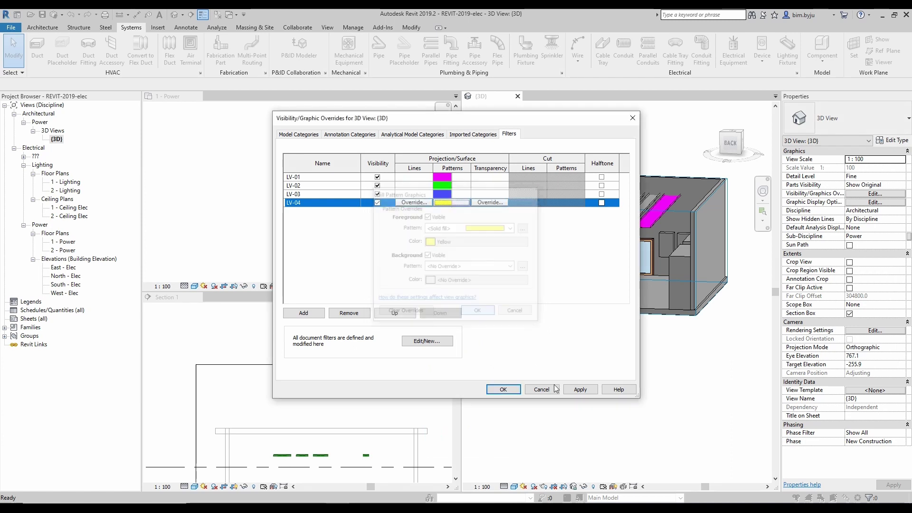
click(505, 389)
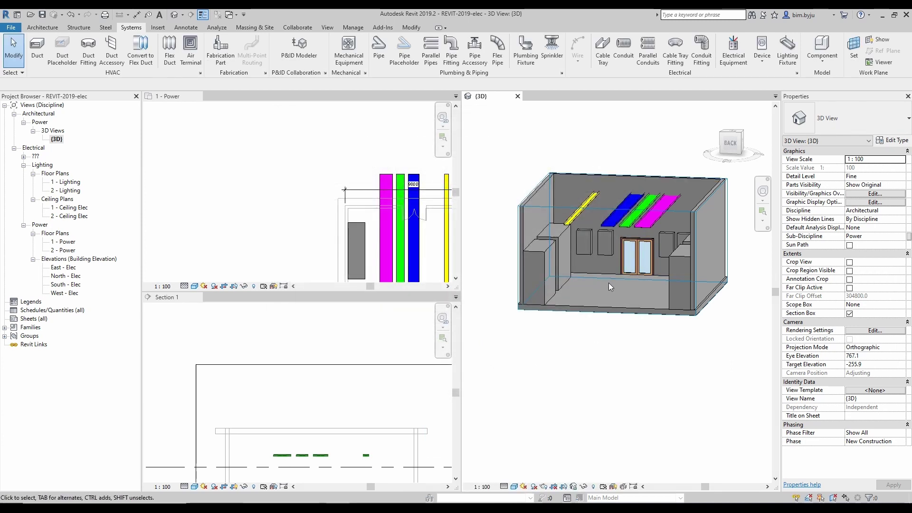
Step: Raise the top of the 3D view's section box above the roof slab
scroll(618, 235, up, 3)
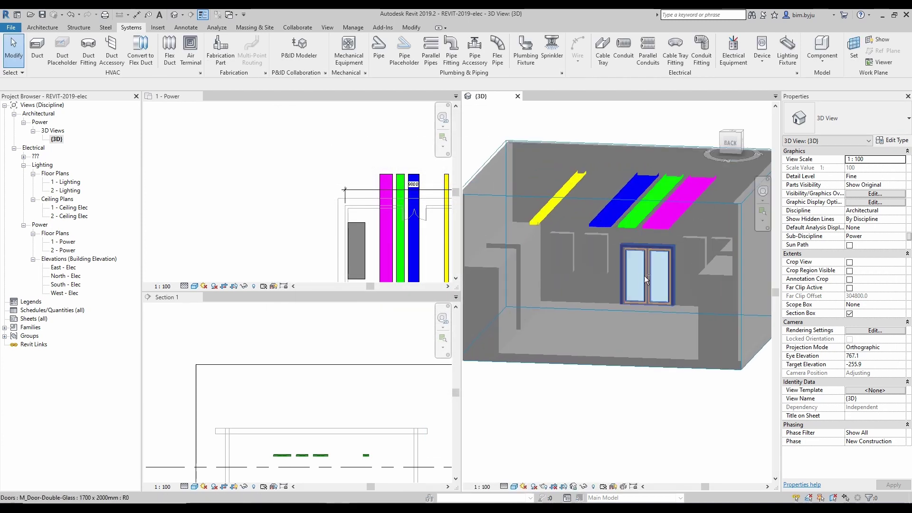
scroll(645, 276, down, 3)
shift+middle_drag(645, 275, 628, 332)
click(683, 281)
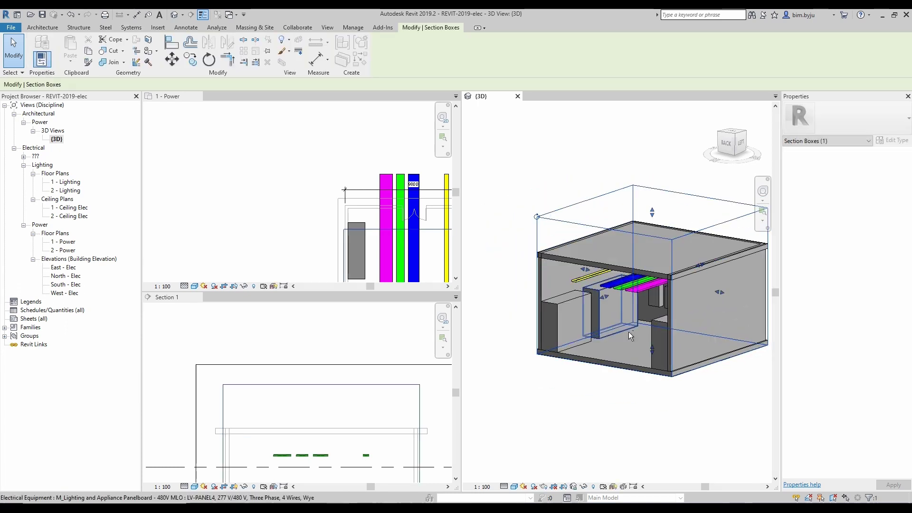
Step: Orient the 3D view to the back of the room and clear the section box selection
click(726, 143)
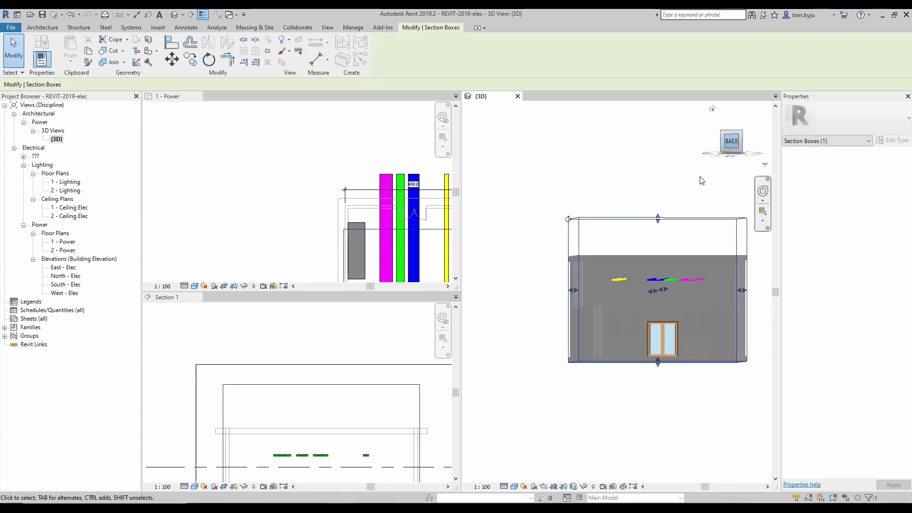
middle_drag(667, 258, 608, 214)
scroll(612, 273, up, 1)
key(Escape)
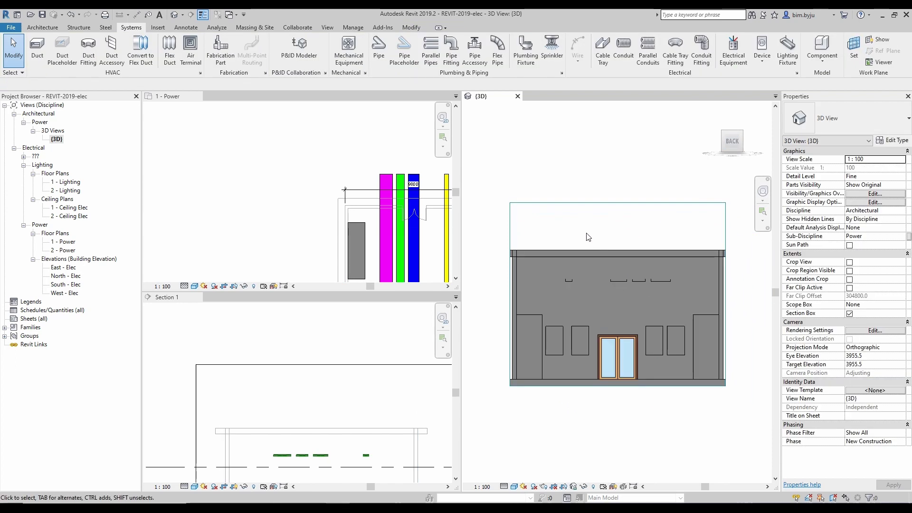
drag(588, 237, 677, 298)
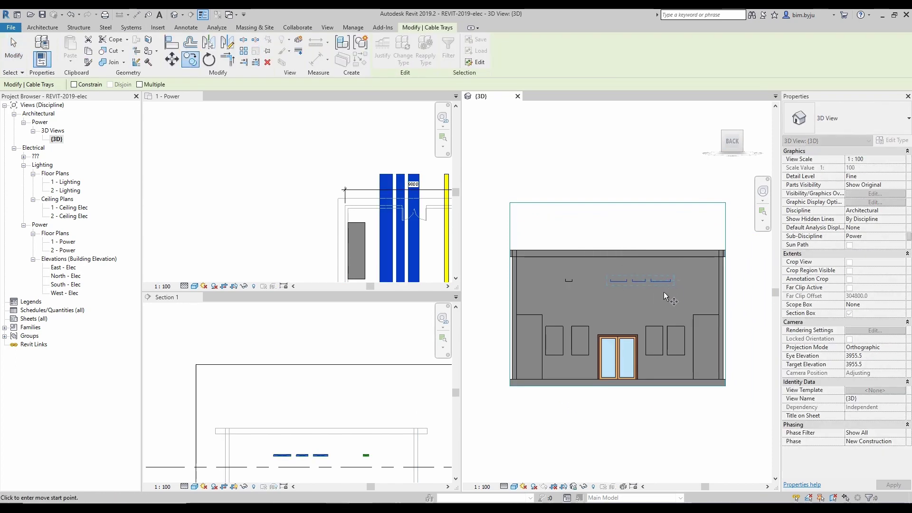
click(347, 458)
scroll(364, 394, up, 2)
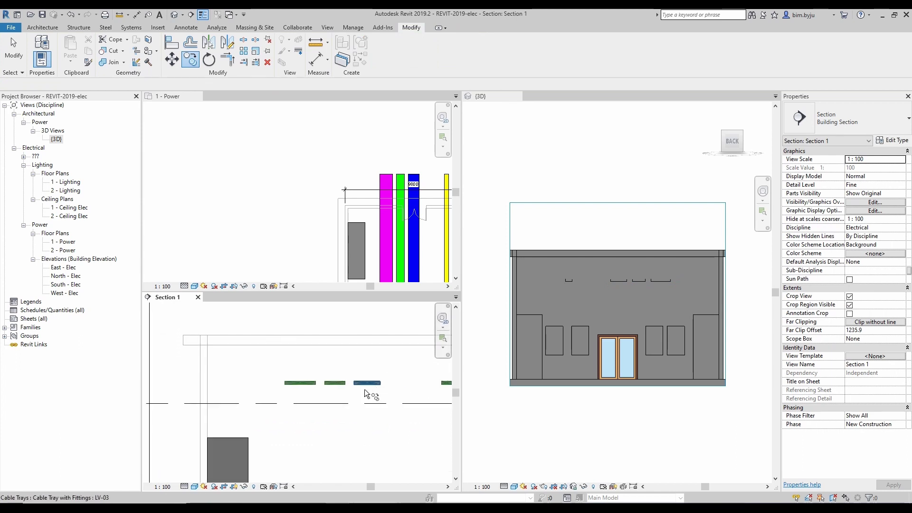
key(Escape)
Step: Shift the LV-02 and LV-03 trays away from the LV-01 tray in Section 1 to widen the gap
click(304, 384)
key(Escape)
drag(320, 367, 398, 405)
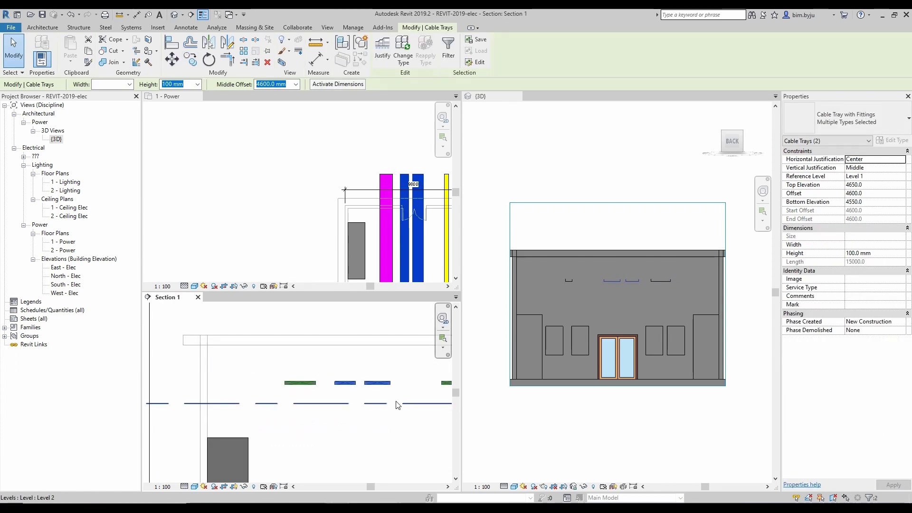
click(398, 405)
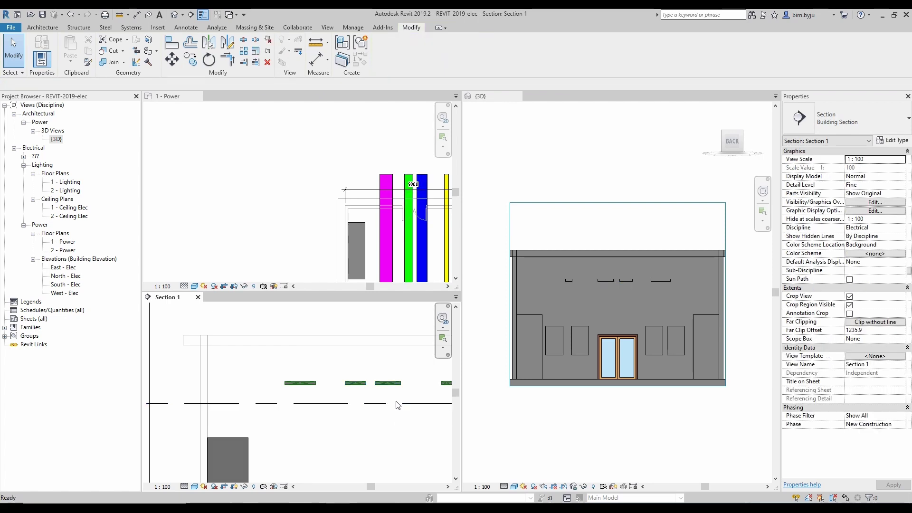
Step: Copy the LV-01, LV-02 and LV-03 trays 500 mm vertically upward in Section 1 to form a second tier
middle_drag(341, 405, 336, 385)
drag(255, 344, 402, 381)
key(c)
key(o)
click(402, 371)
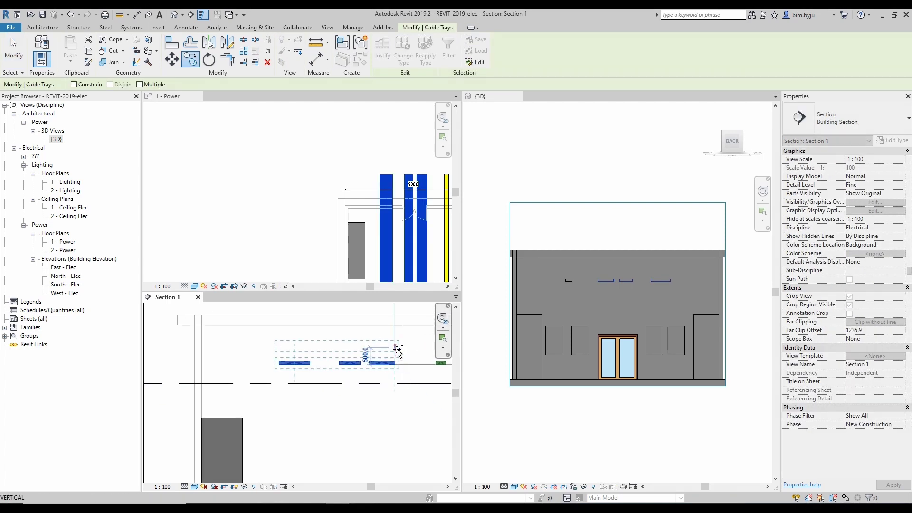
click(397, 349)
click(397, 361)
Step: Try setting the middle offset of the three upper-tier trays to 5200m and undo the change
scroll(294, 349, up, 1)
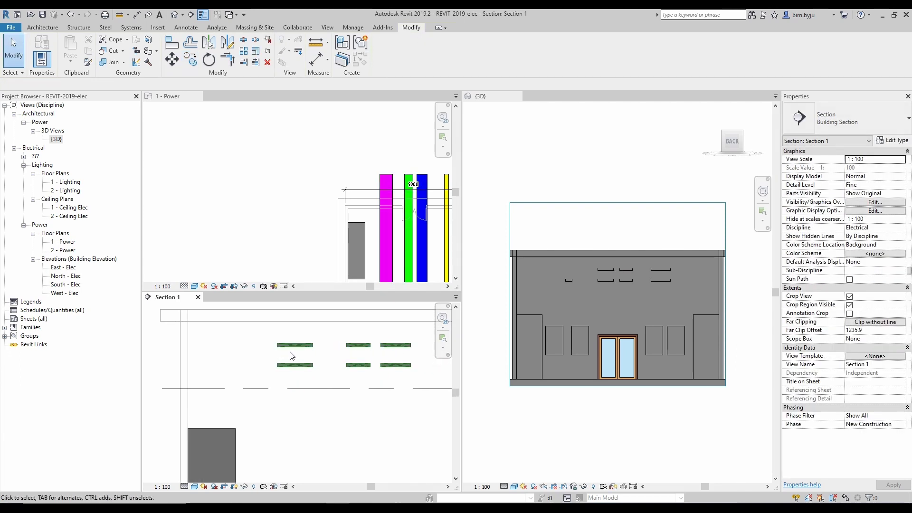
drag(266, 332, 423, 357)
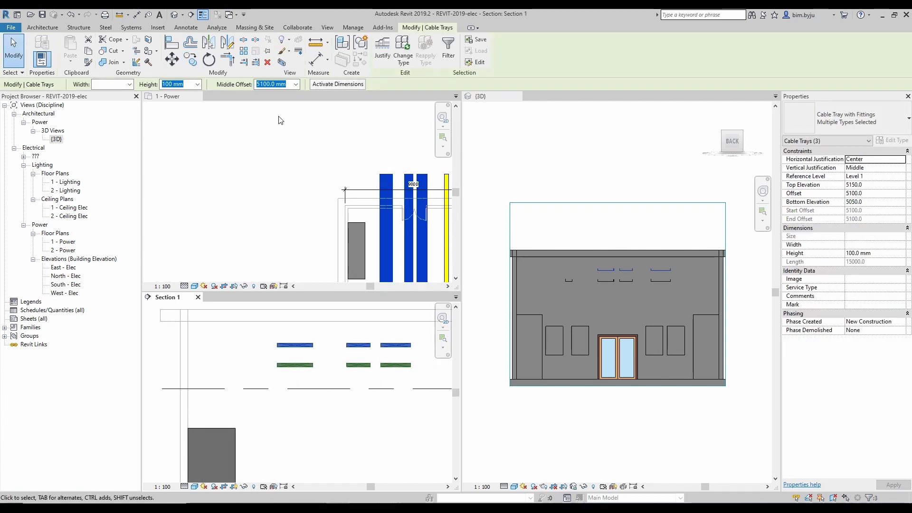
click(263, 85)
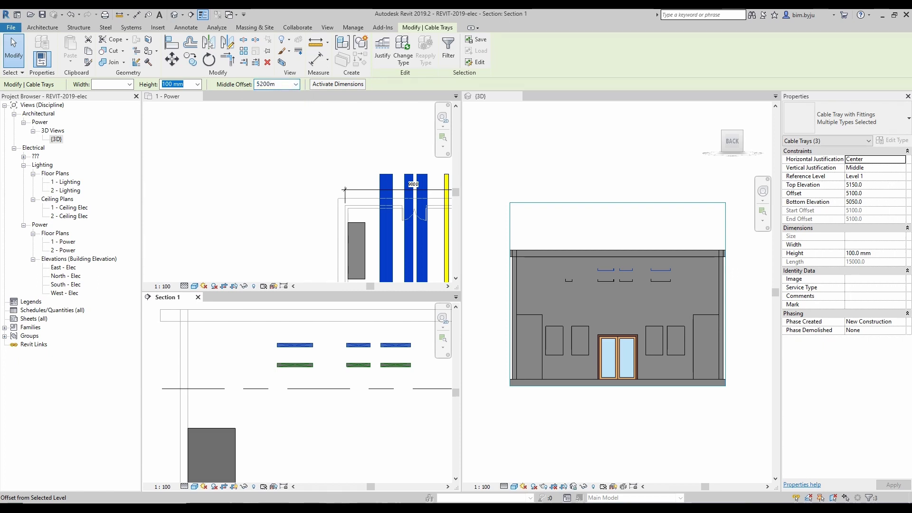
key(Return)
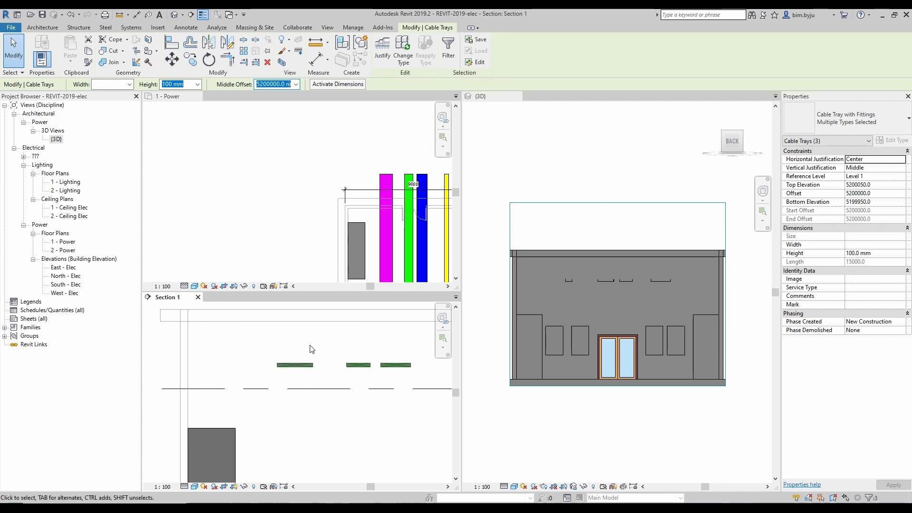
click(316, 357)
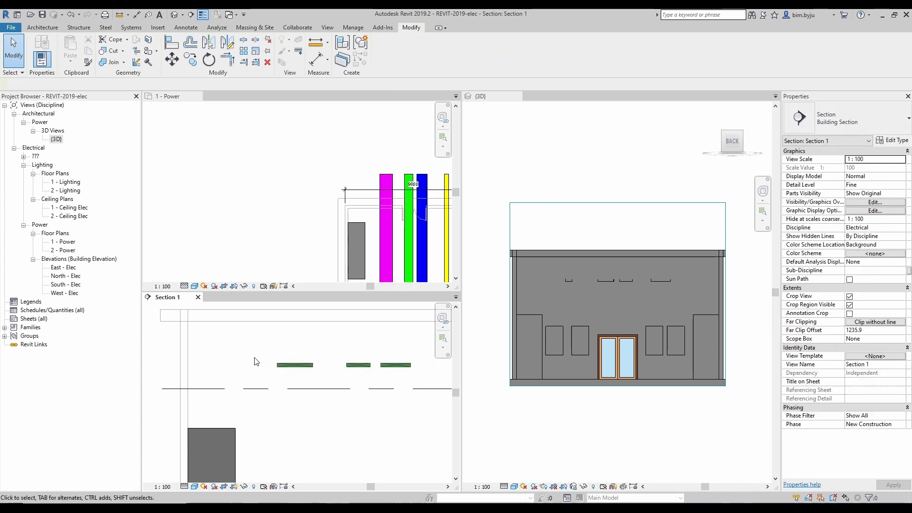
drag(252, 344, 422, 389)
key(ctrl+z)
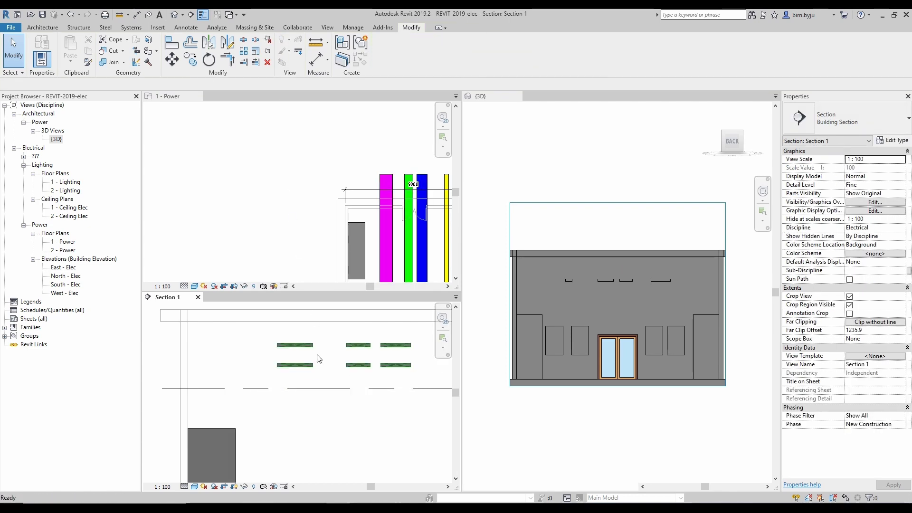
Step: Raise the three upper-tier trays in Section 1 to an offset of 5300 mm
drag(263, 338, 410, 356)
drag(263, 339, 421, 357)
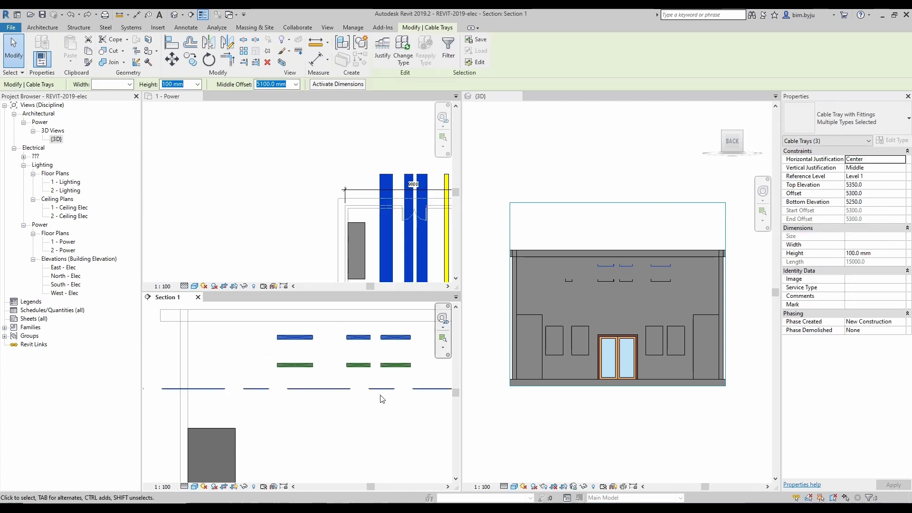
click(370, 406)
scroll(366, 403, down, 3)
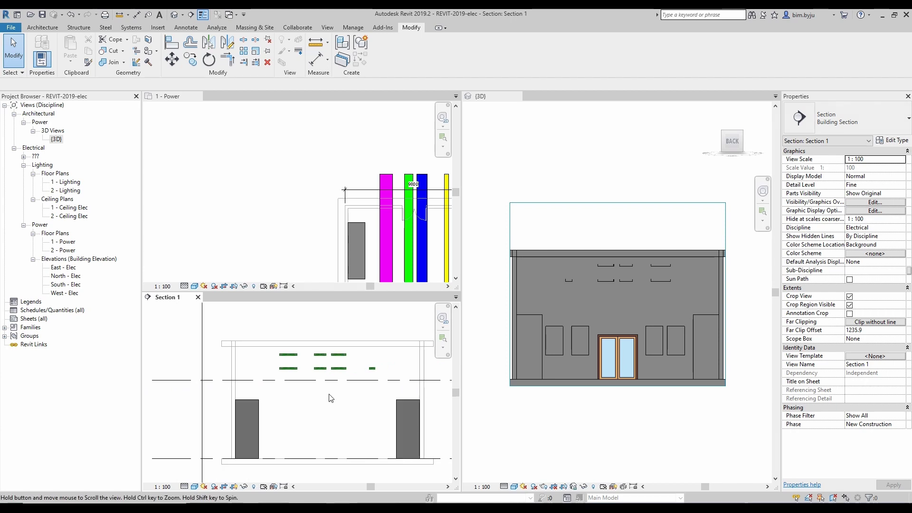
Step: Try moving the upper LV-01 tray closer to LV-02 in the floor plan and undo the move
click(328, 162)
scroll(289, 119, down, 4)
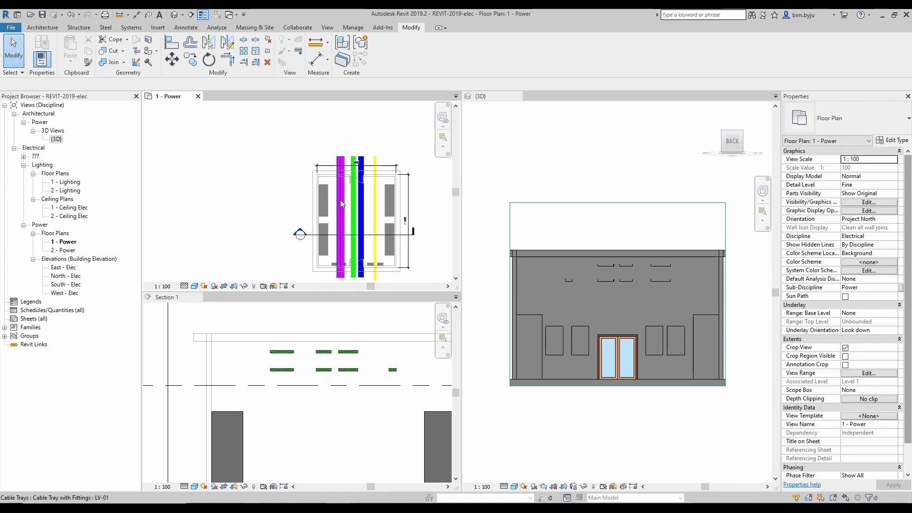
scroll(340, 196, up, 3)
middle_drag(357, 208, 313, 172)
click(294, 170)
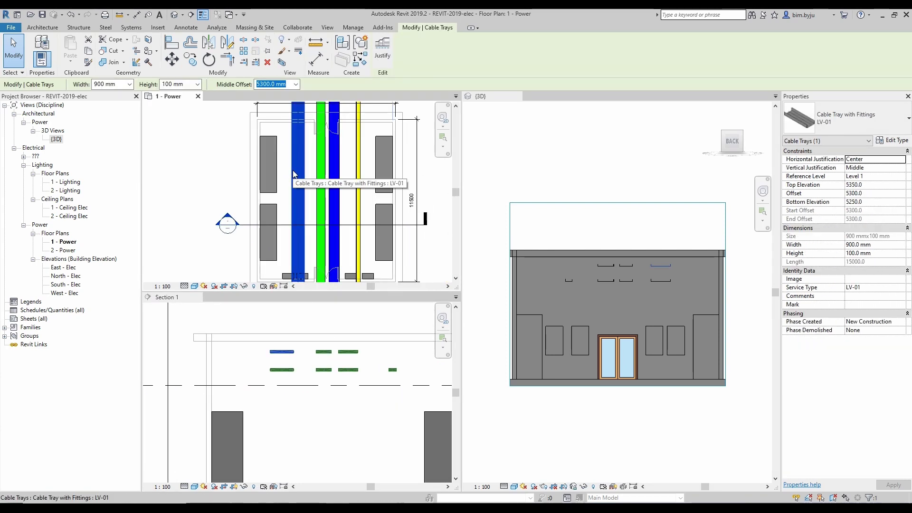
click(295, 195)
click(304, 192)
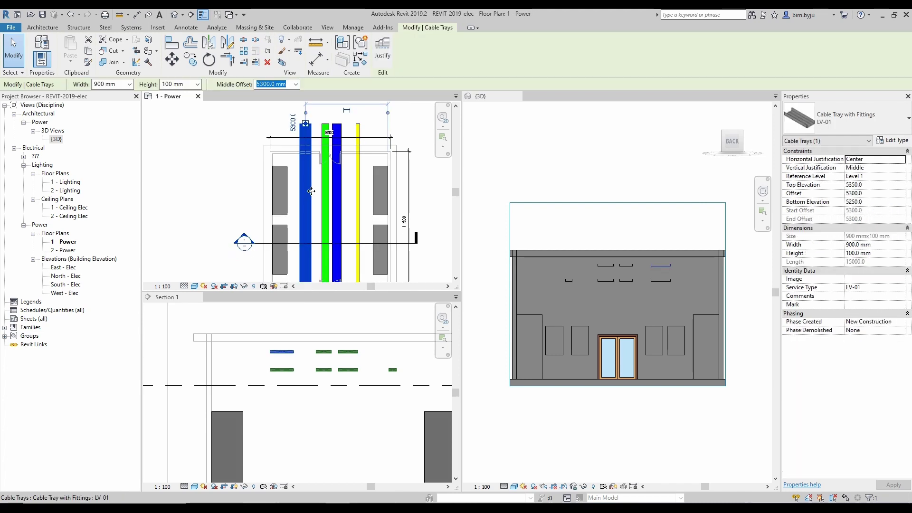
drag(304, 191, 312, 191)
click(319, 212)
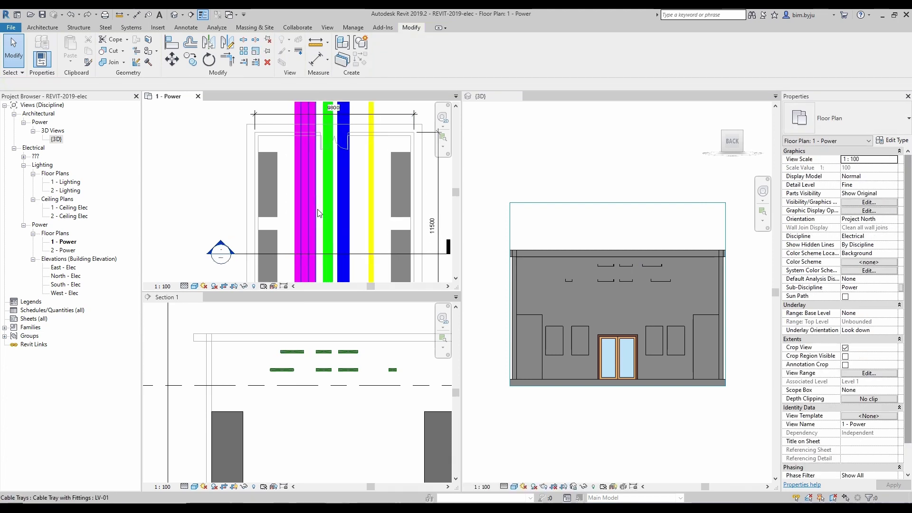
key(ctrl+z)
Step: Move both stacked LV-01 trays together toward the LV-02 trays in Section 1
click(253, 350)
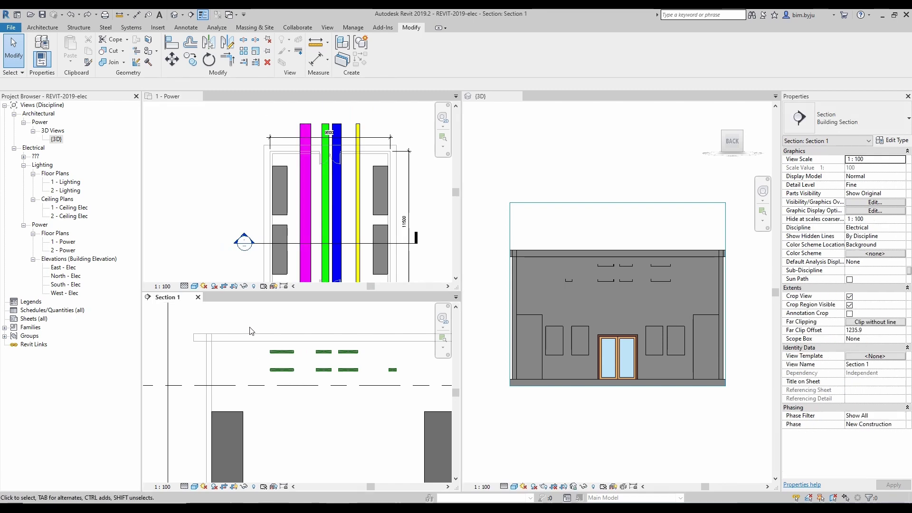
drag(249, 324, 313, 390)
key(Right)
key(Right)
key(Right)
key(Right)
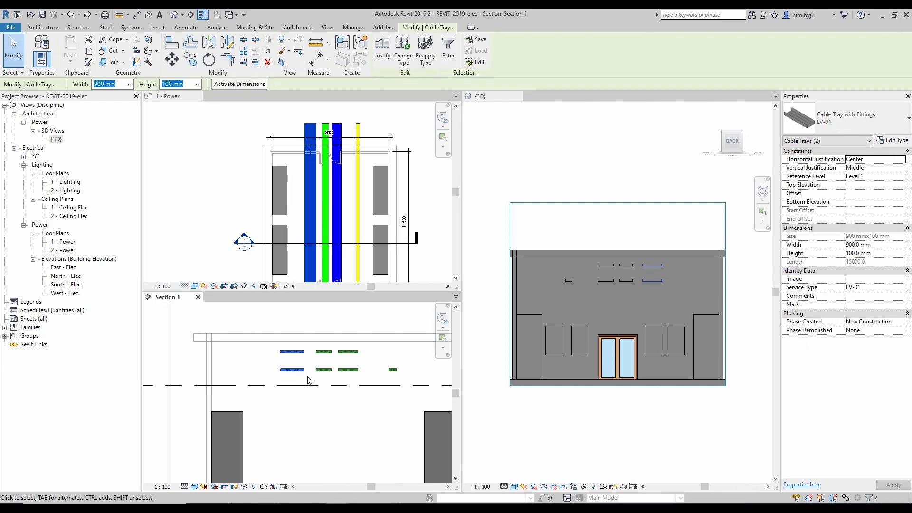
click(308, 377)
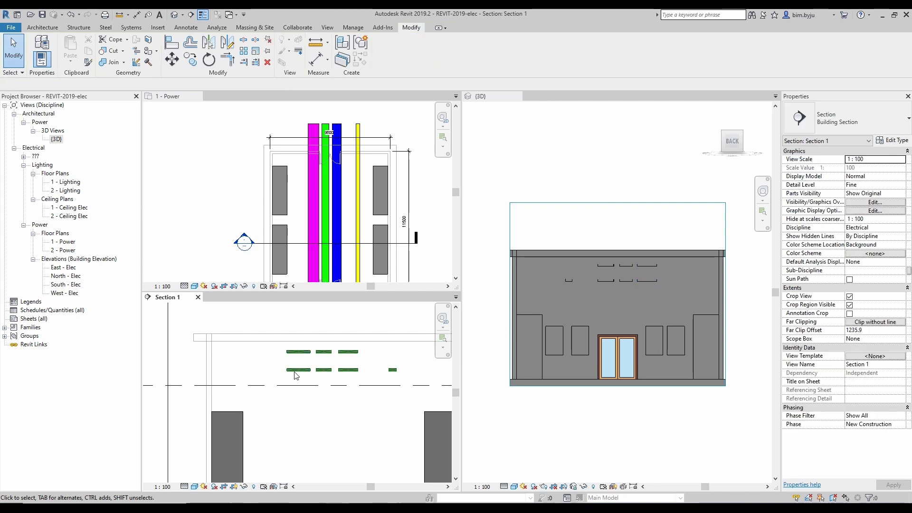
Step: Shift all six stacked LV-01, LV-02 and LV-03 trays together toward the LV-04 tray in Section 1
drag(278, 334, 380, 395)
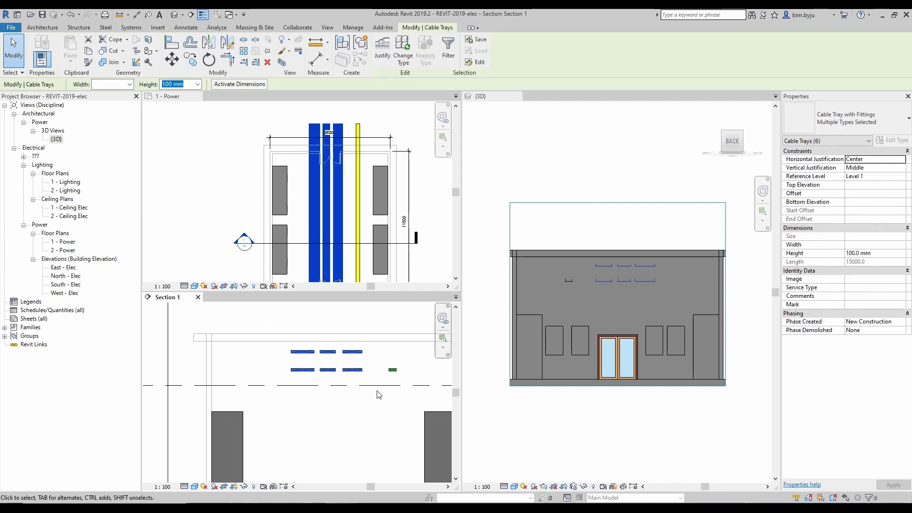
key(Right)
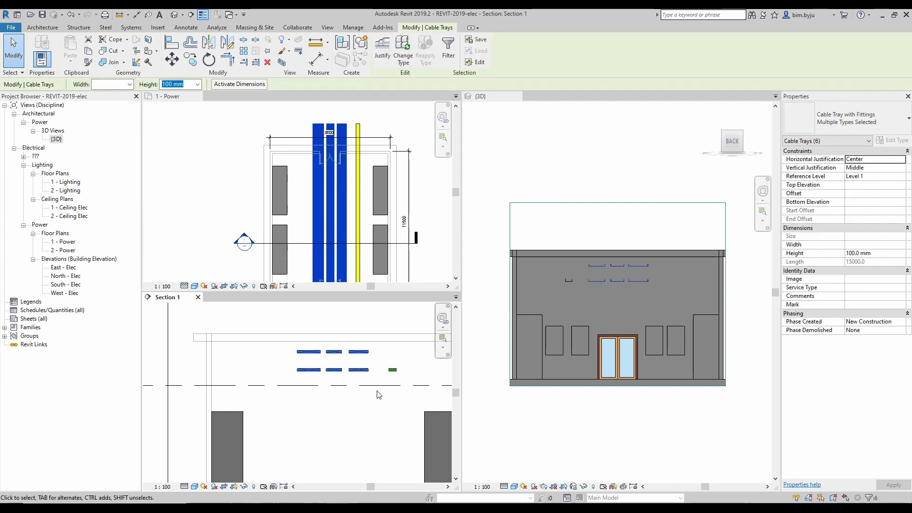
key(Right)
key(Right)
key(Right)
key(Right)
key(Escape)
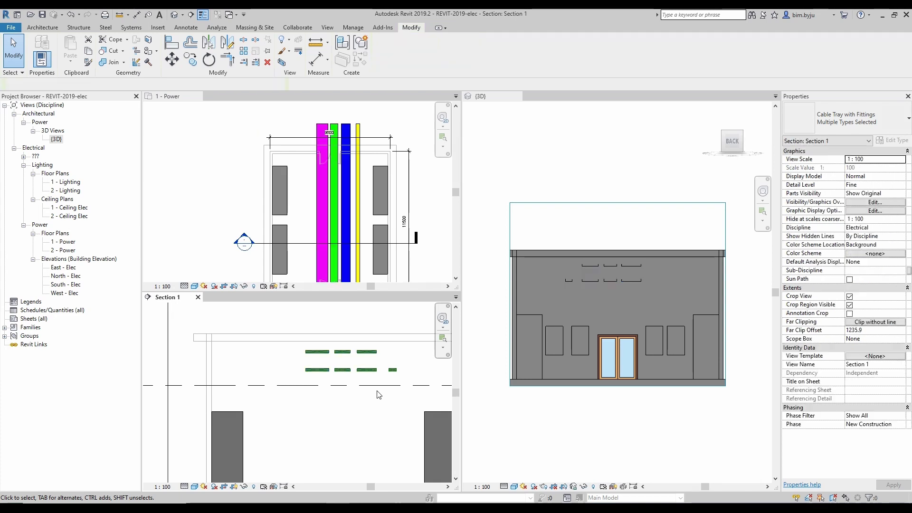
Step: Move the two stacked LV-03 trays beneath the lower LV-02 tray in Section 1
drag(353, 317, 395, 400)
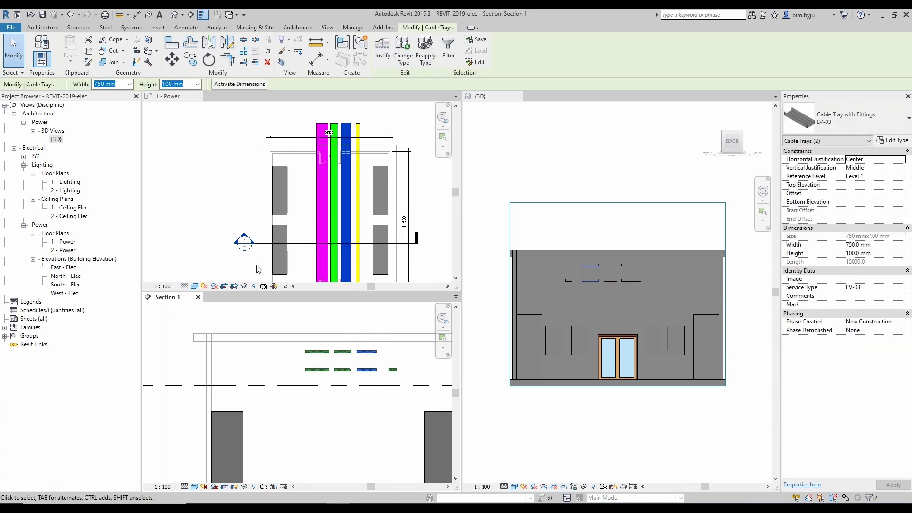
click(173, 59)
scroll(383, 355, up, 2)
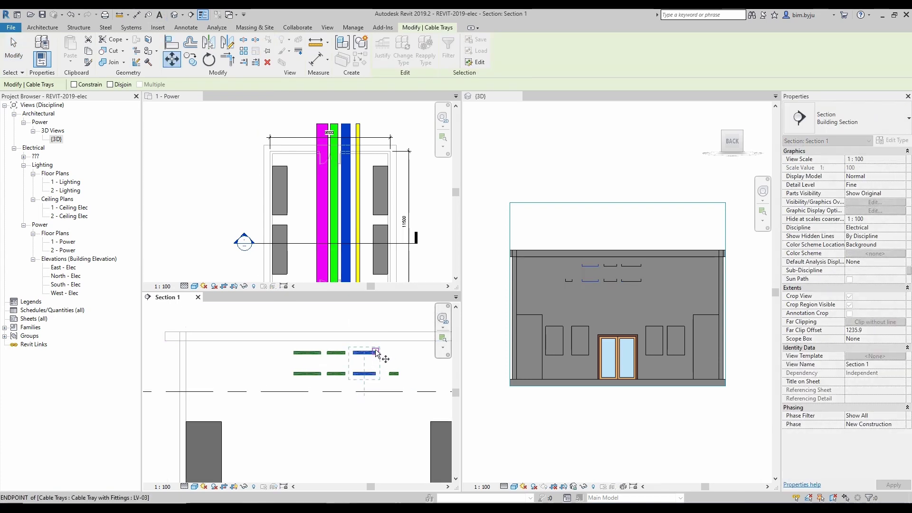
click(380, 354)
click(347, 371)
middle_drag(332, 408, 345, 347)
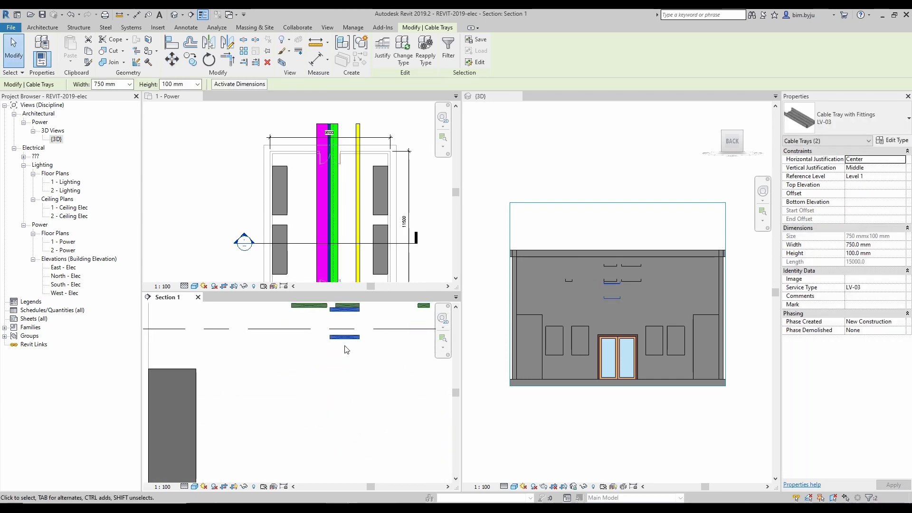
scroll(345, 385, down, 1)
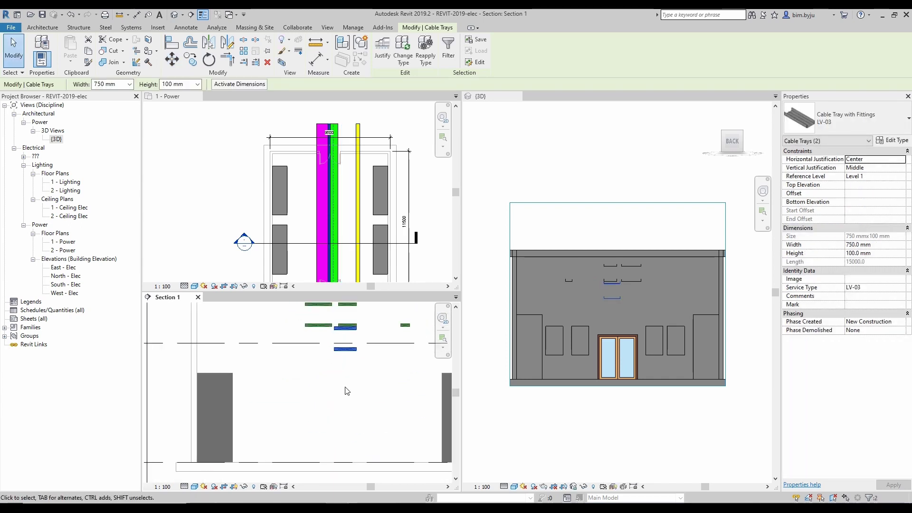
Step: Move the two LV-03 trays farther down by the vertical spacing between the two LV-02 tiers
click(172, 59)
scroll(363, 347, up, 2)
click(356, 346)
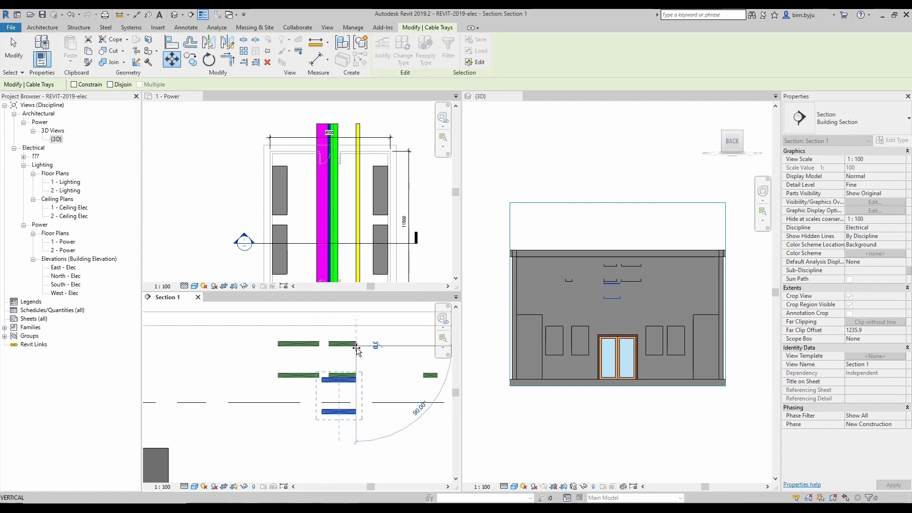
click(357, 373)
middle_drag(378, 371, 390, 320)
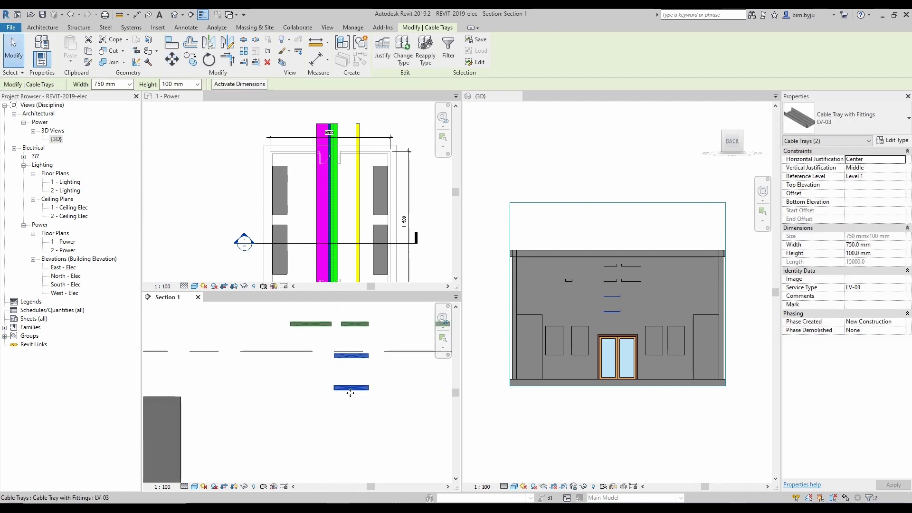
Step: Move the lowest LV-03 tray directly beneath the lower LV-01 tray in Section 1
key(Escape)
click(351, 390)
click(176, 67)
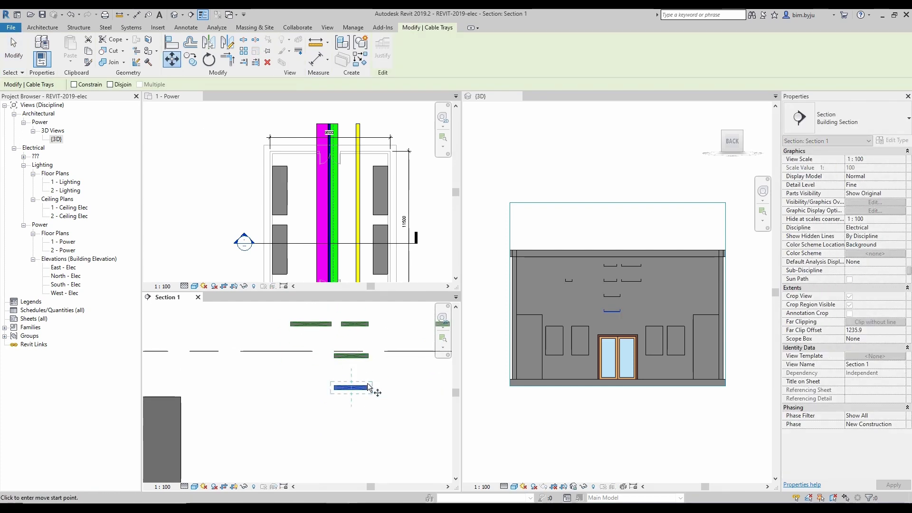
click(368, 386)
scroll(329, 337, up, 1)
click(331, 325)
click(312, 346)
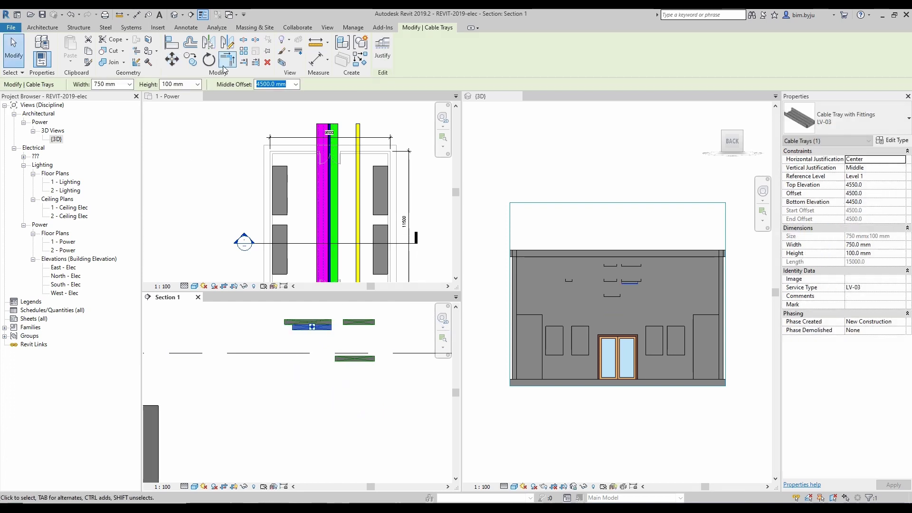
Step: Move that LV-03 tray down to a 3900 mm middle offset, level with the other LV-03 tray
click(172, 59)
click(345, 324)
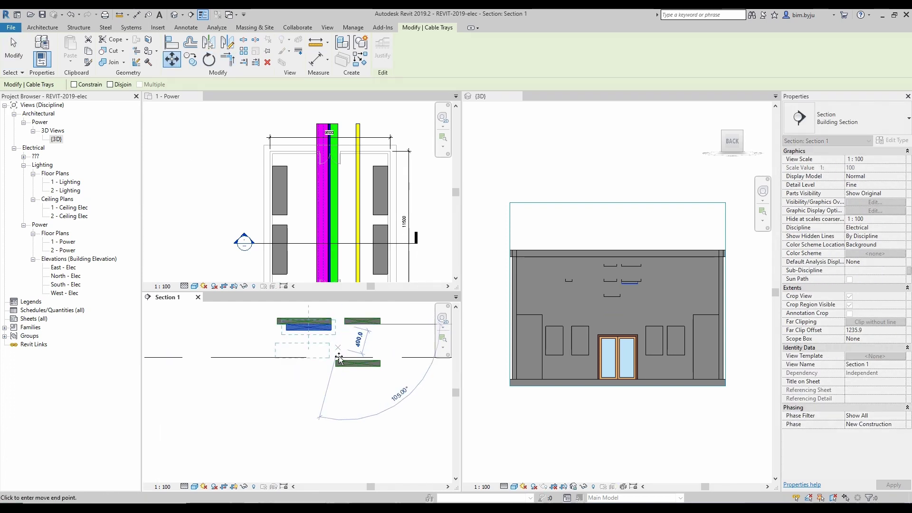
click(346, 364)
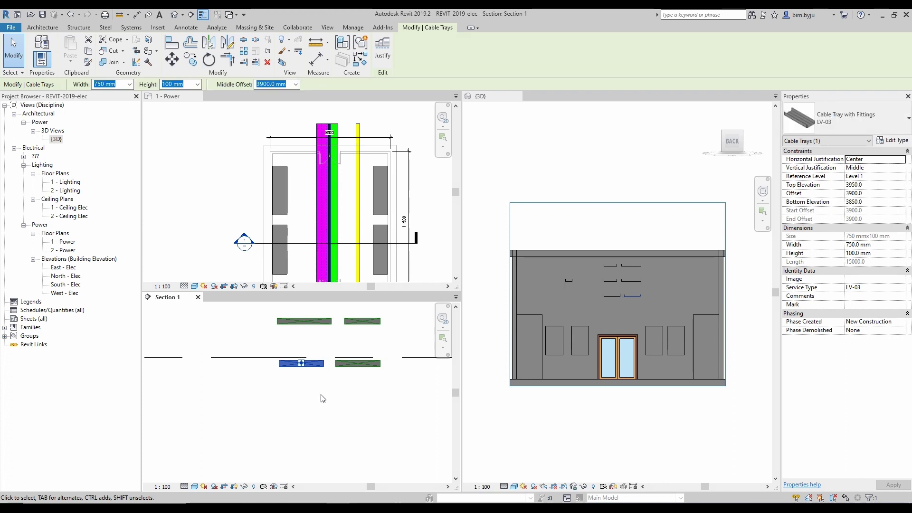
Step: Set the width of the selected LV-03 tray beneath the LV-01 trays to 900 mm
click(128, 84)
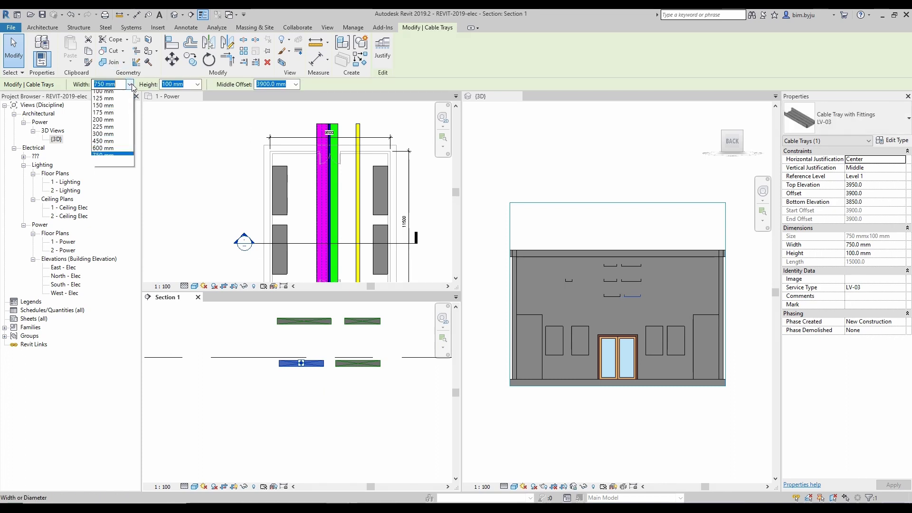
click(109, 203)
click(342, 421)
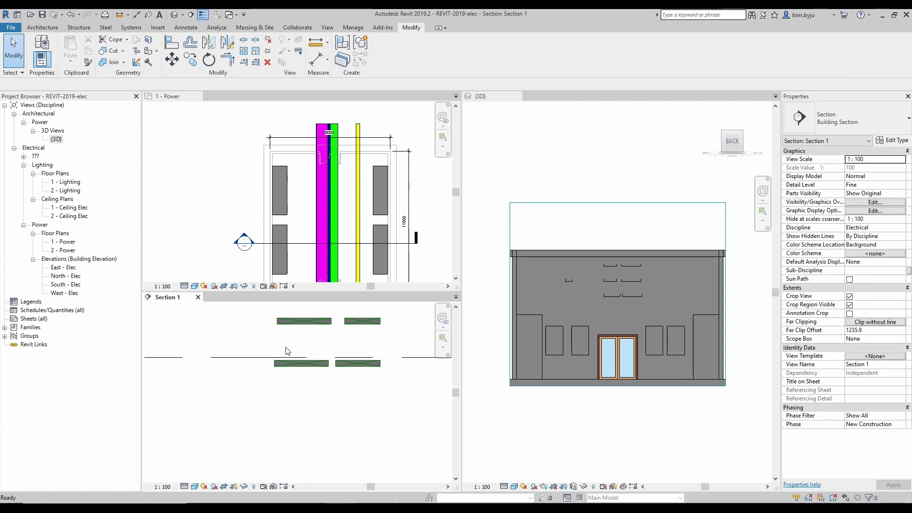
middle_drag(288, 351, 291, 376)
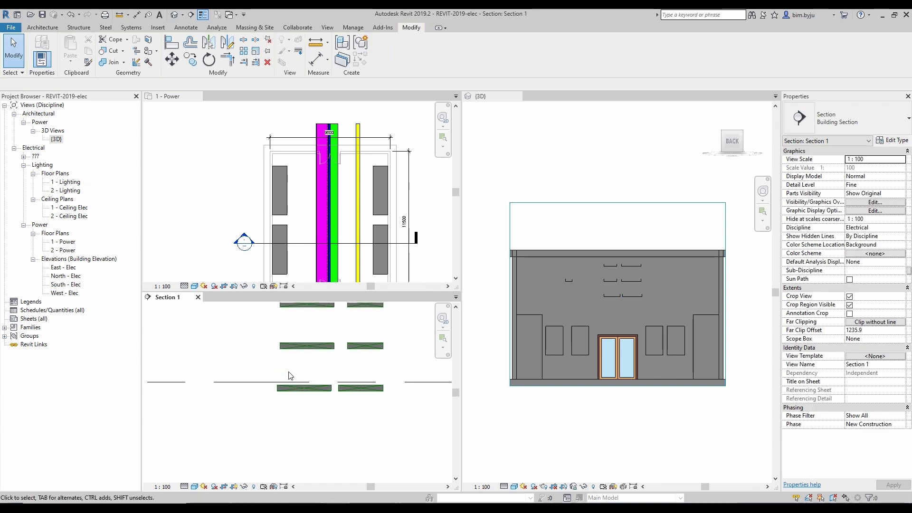
key(a)
key(l)
key(Escape)
key(Escape)
scroll(280, 347, up, 1)
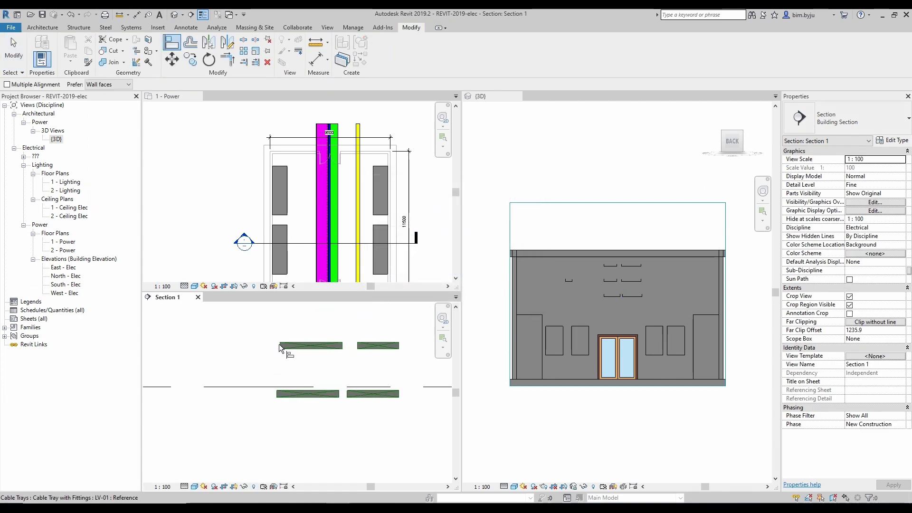
Step: Move the 900 mm wide LV-03 tray directly against the underside of the lower LV-01 tray, corner to corner, in Section 1
click(293, 394)
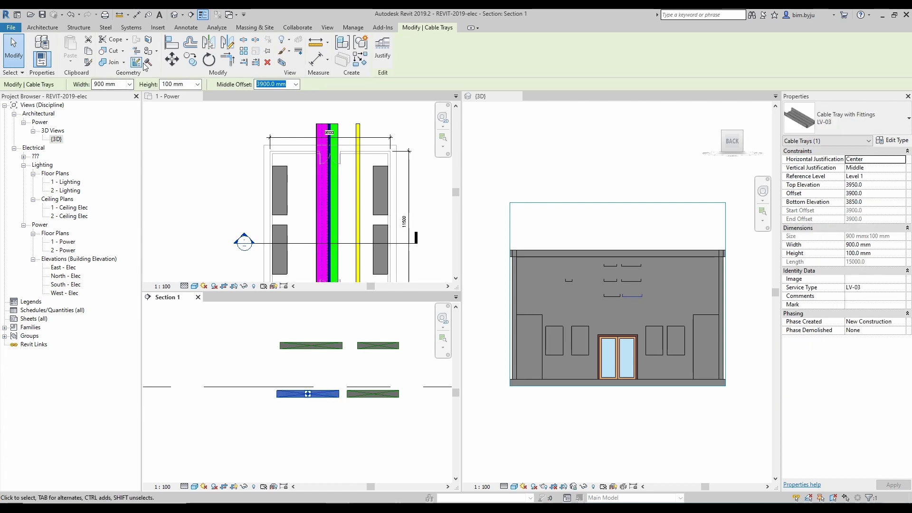
click(172, 59)
click(278, 394)
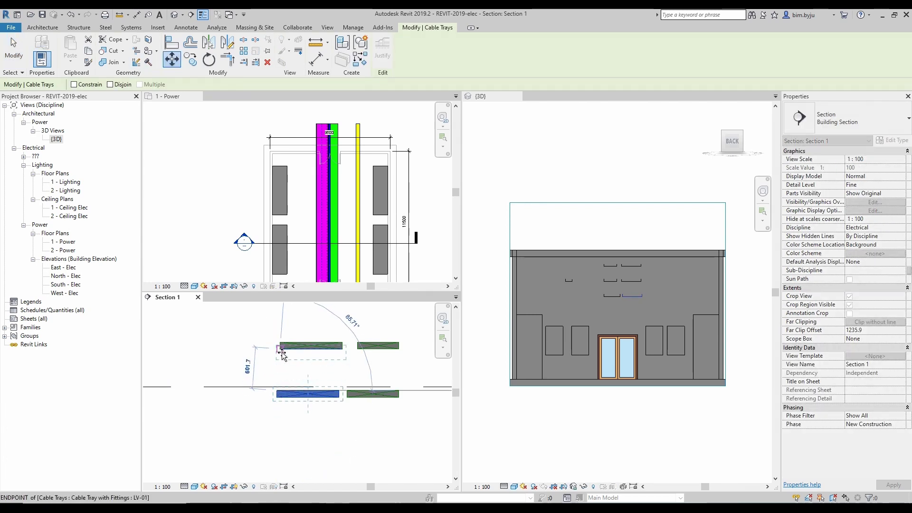
click(281, 351)
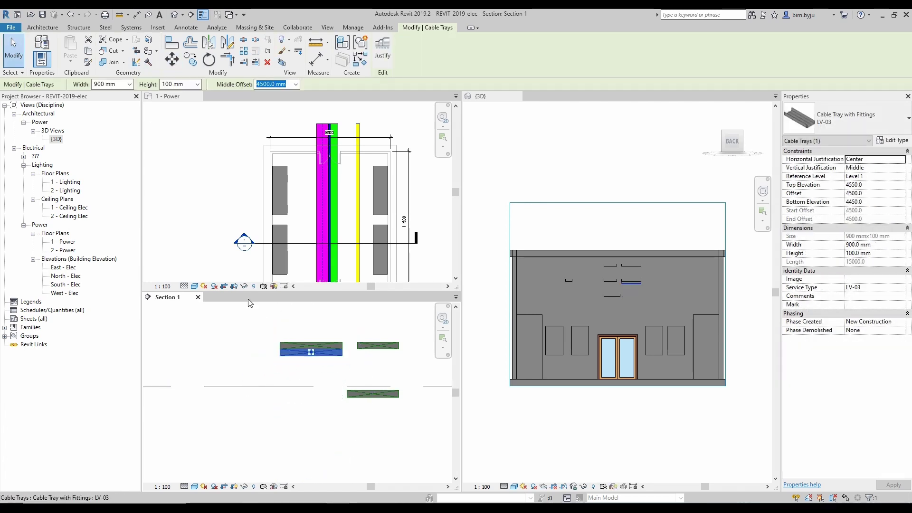
Step: Move that LV-03 tray straight down 600 mm, level with the other LV-03 tray
click(171, 66)
click(358, 349)
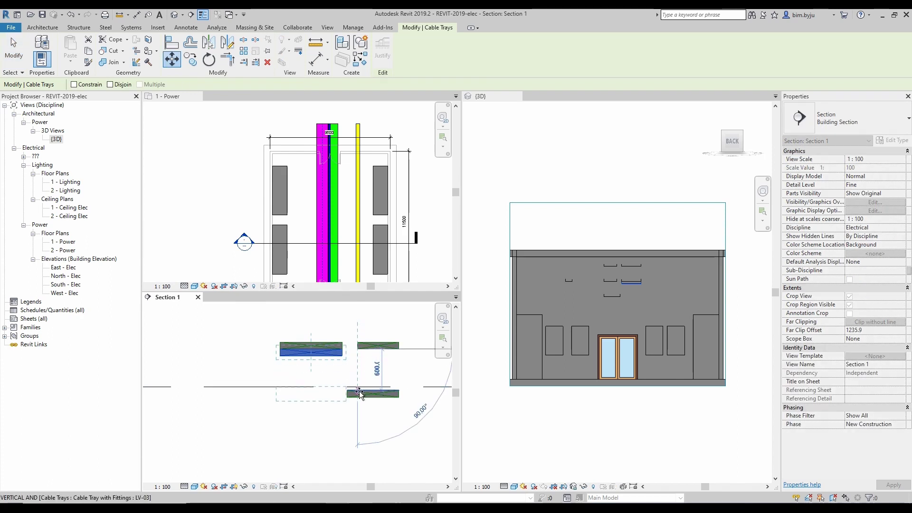
click(358, 391)
key(Escape)
scroll(285, 397, down, 2)
middle_drag(337, 428, 337, 408)
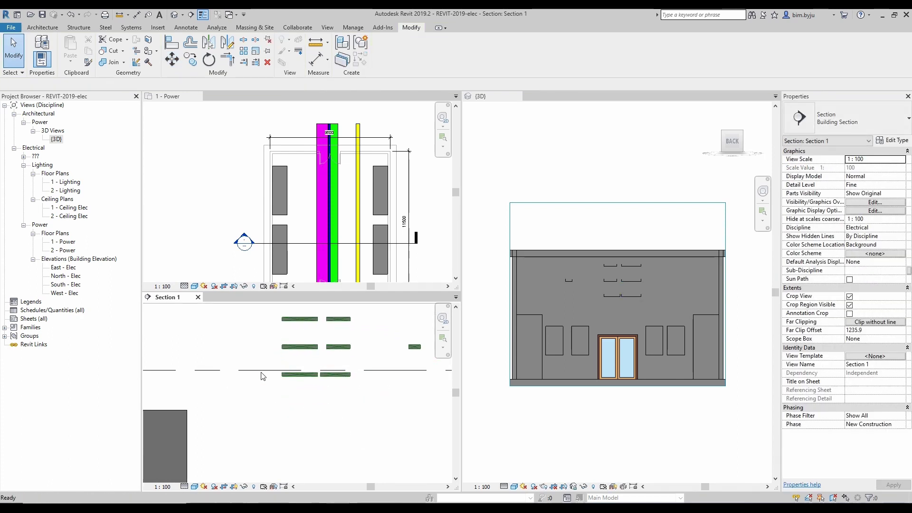
Step: Raise both LV-03 trays together to a 3980 mm offset in Section 1
drag(258, 357, 354, 400)
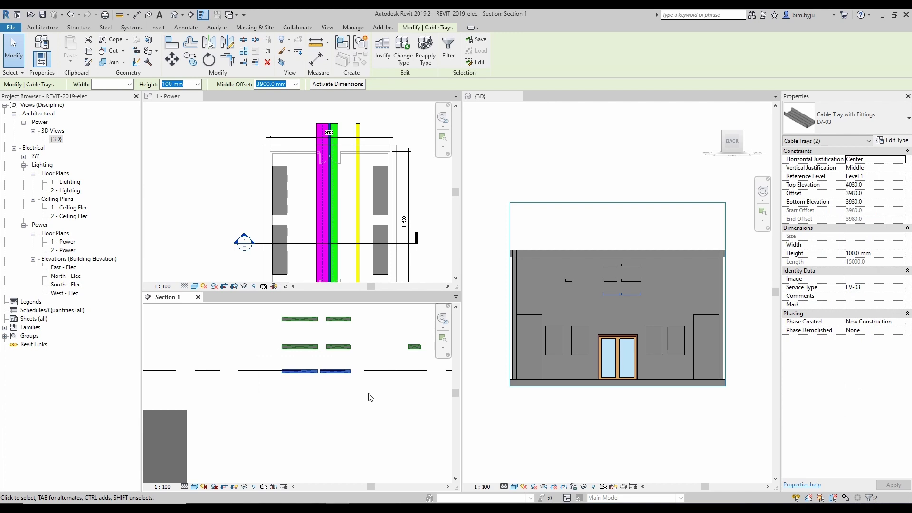
click(370, 397)
scroll(335, 395, down, 1)
middle_drag(331, 405, 329, 387)
scroll(300, 420, down, 1)
mouse_move(300, 420)
middle_down()
mouse_move(301, 406)
mouse_move(295, 424)
middle_up()
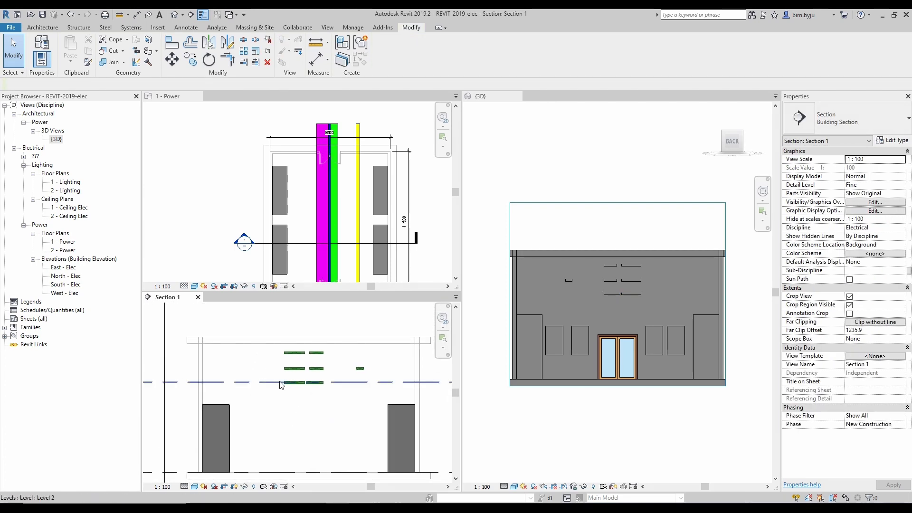
Step: Delete the LV-03 tray beneath the two LV-02 trays in Section 1
scroll(283, 385, up, 2)
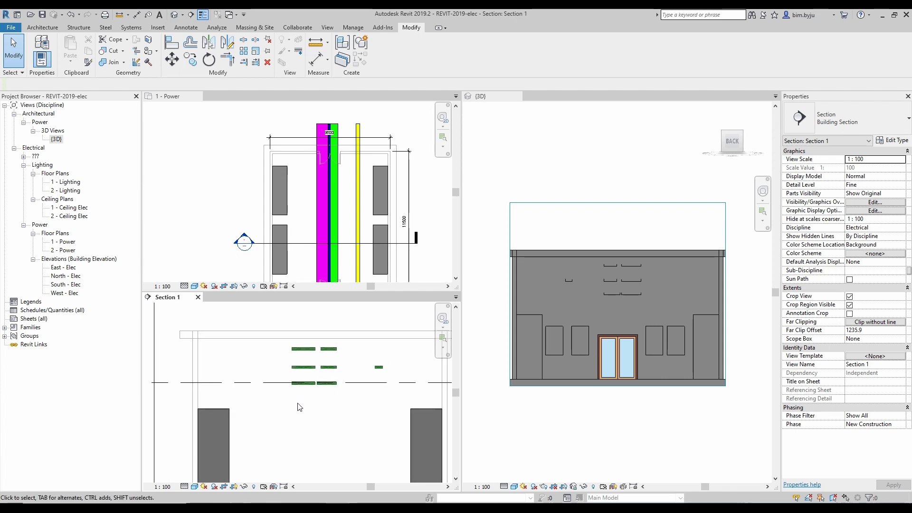
scroll(332, 382, up, 3)
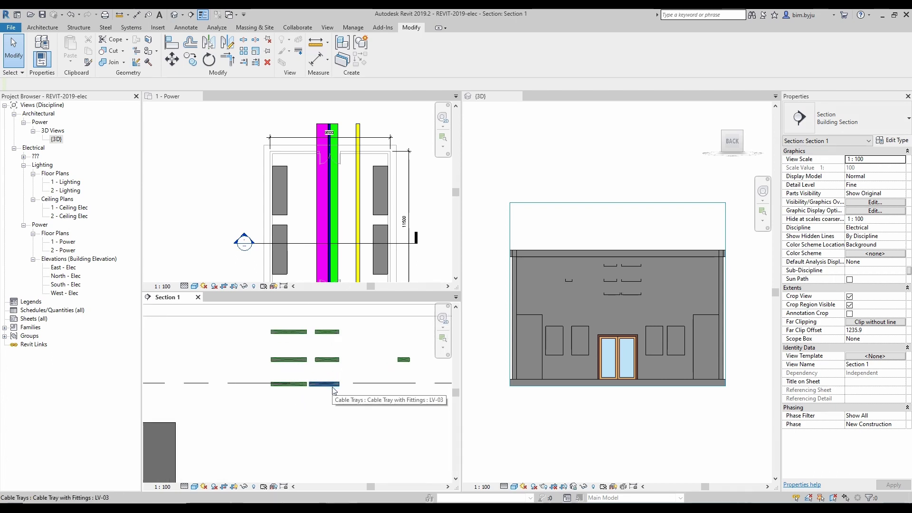
click(334, 385)
key(Delete)
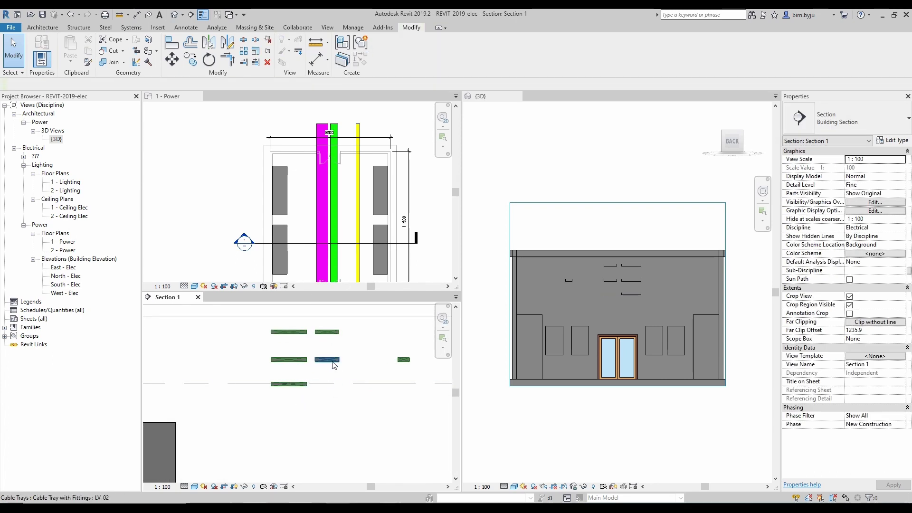
Step: Copy the lower LV-02 tray straight down 620 mm, level with the remaining LV-03 tray
click(333, 361)
key(c)
key(o)
click(307, 361)
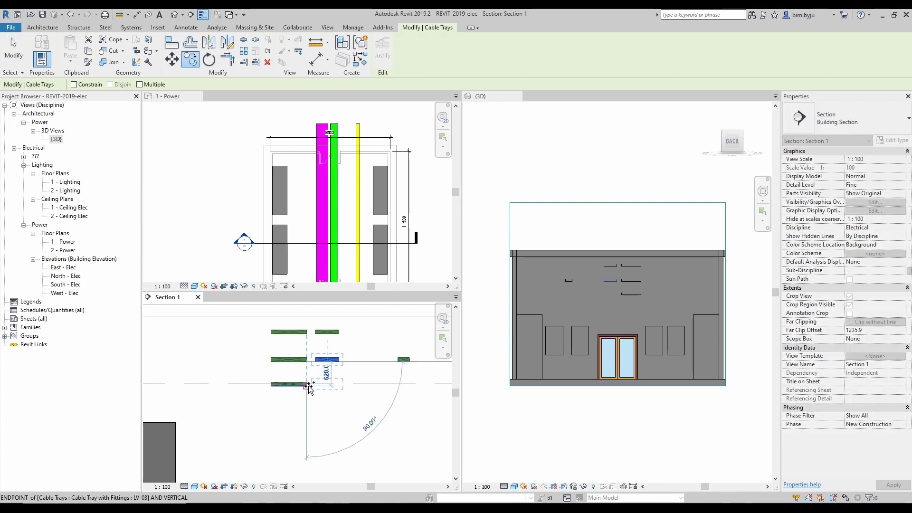
click(309, 386)
key(Escape)
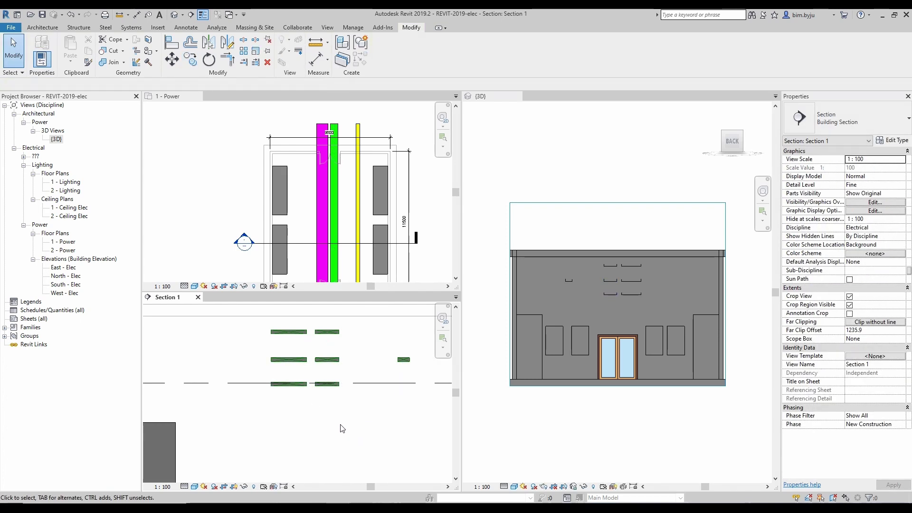
Step: Start a new cable tray similar to the top LV-01 tray, with its service type set to LV-01
scroll(323, 425, down, 1)
middle_drag(327, 427, 317, 398)
scroll(314, 377, down, 1)
middle_drag(277, 371, 306, 370)
click(307, 329)
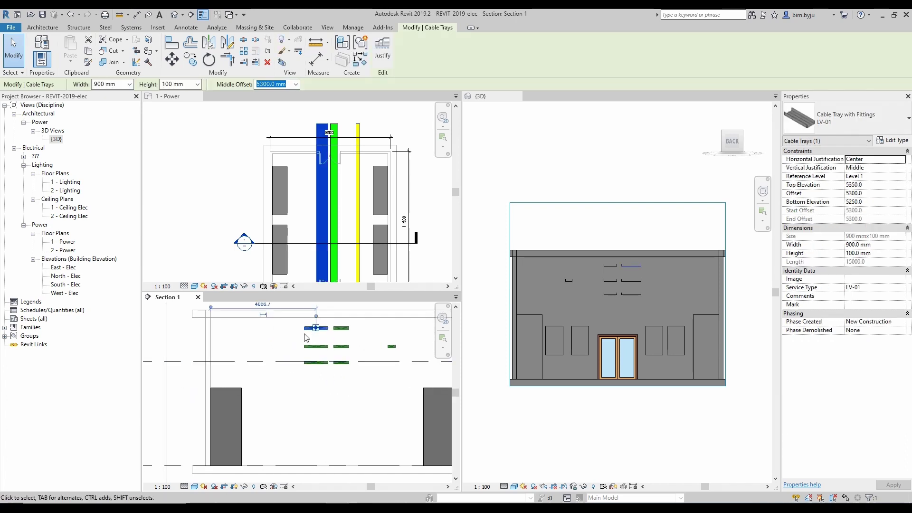
key(c)
key(s)
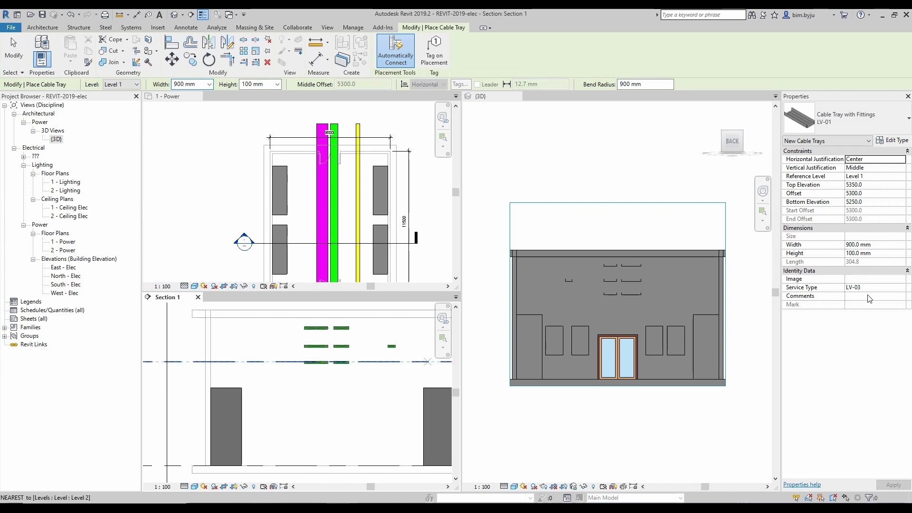
click(884, 288)
click(902, 291)
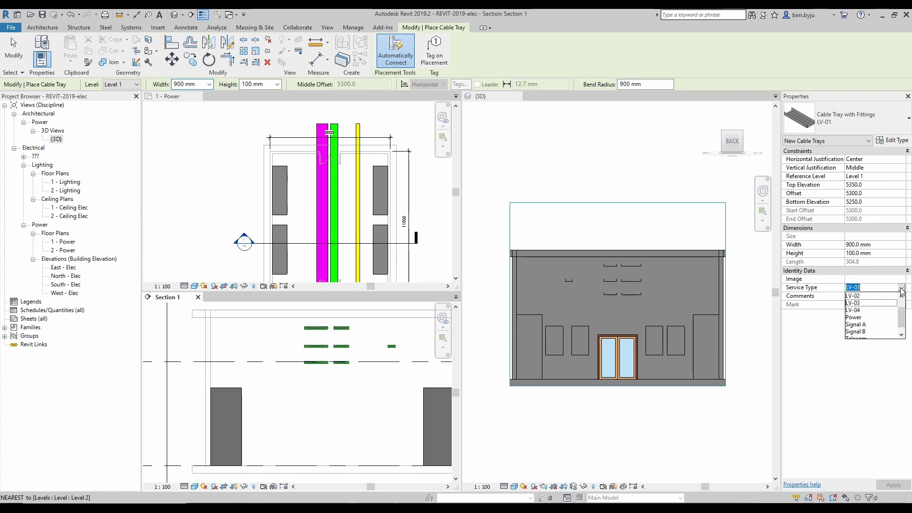
click(858, 290)
key(ctrl+c)
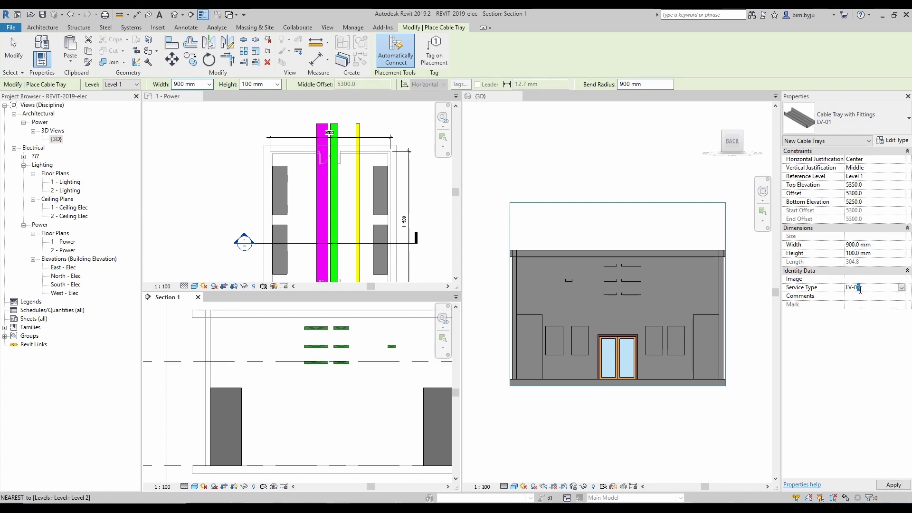
click(859, 298)
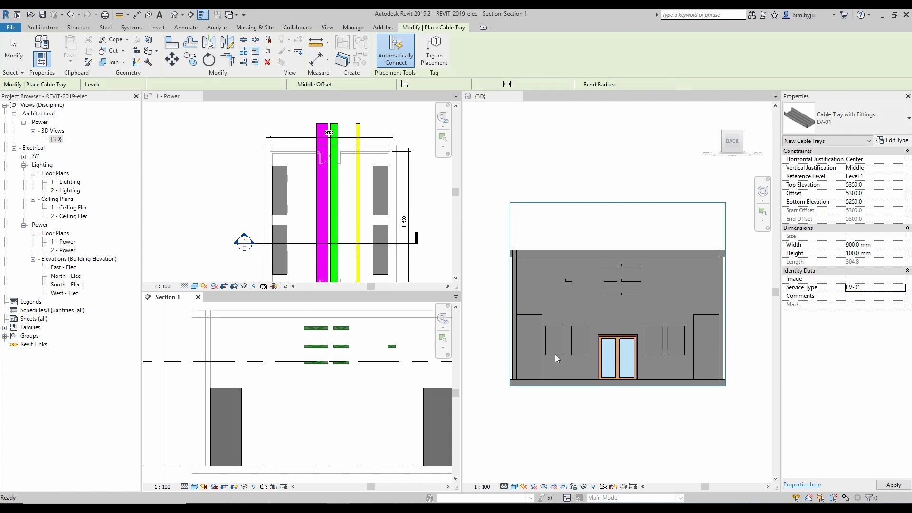
Step: Draw the LV-01 tray in Section 1 vertically from the panelboard's top to the highest tier, then horizontally to the top LV-01 tray
click(222, 389)
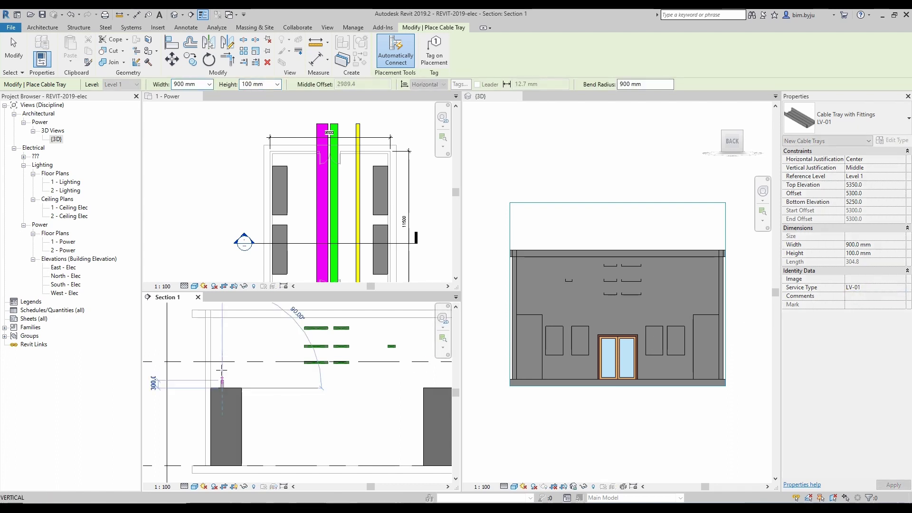
click(223, 328)
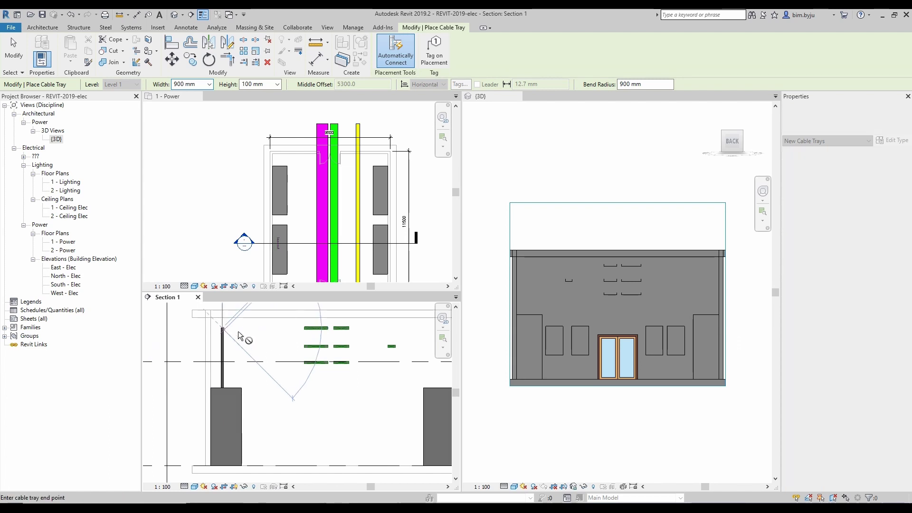
click(304, 328)
key(Escape)
key(Escape)
Step: Try to extend the horizontal LV-01 branch to the centreline of the main LV-01 tray in the 1 - Power plan
click(310, 254)
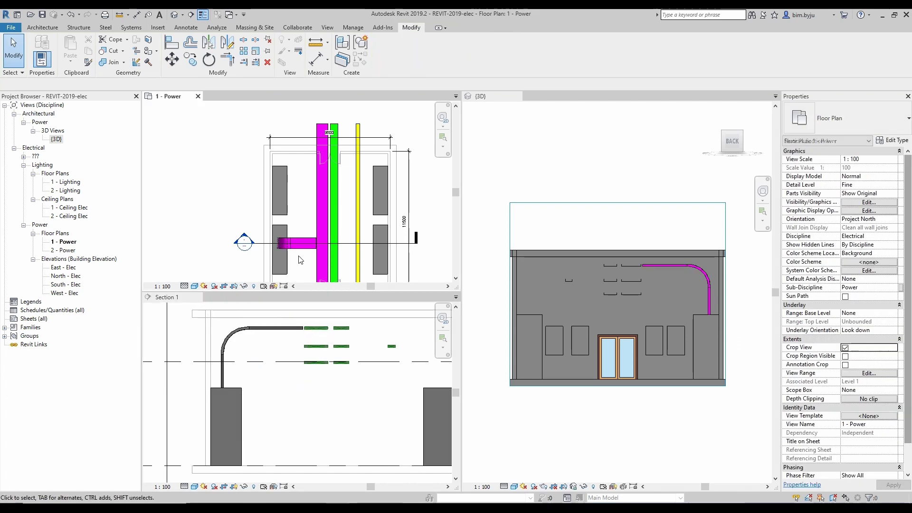
scroll(309, 253, up, 2)
click(308, 250)
drag(323, 242, 331, 241)
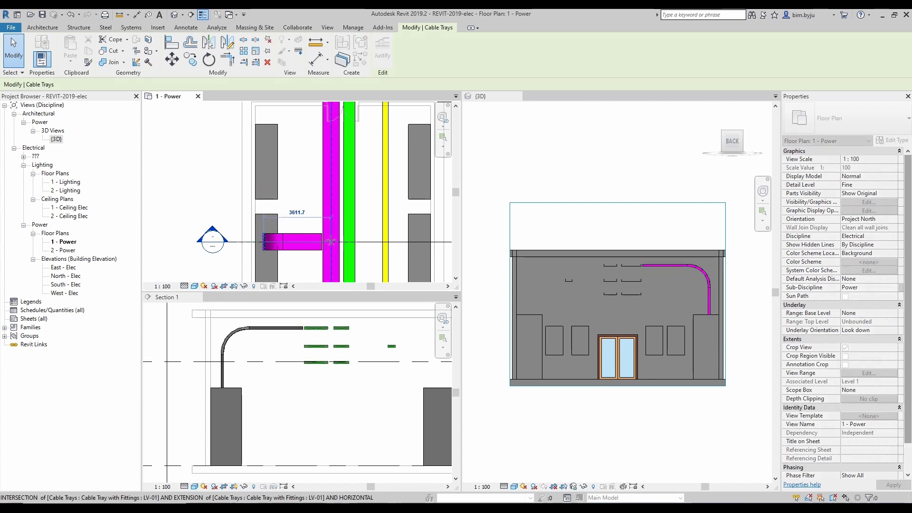
key(Escape)
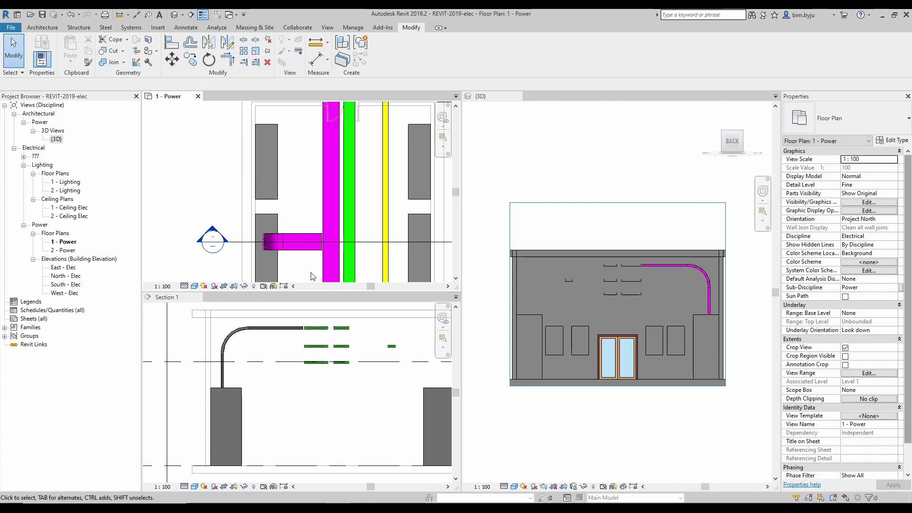
click(312, 250)
scroll(328, 244, up, 3)
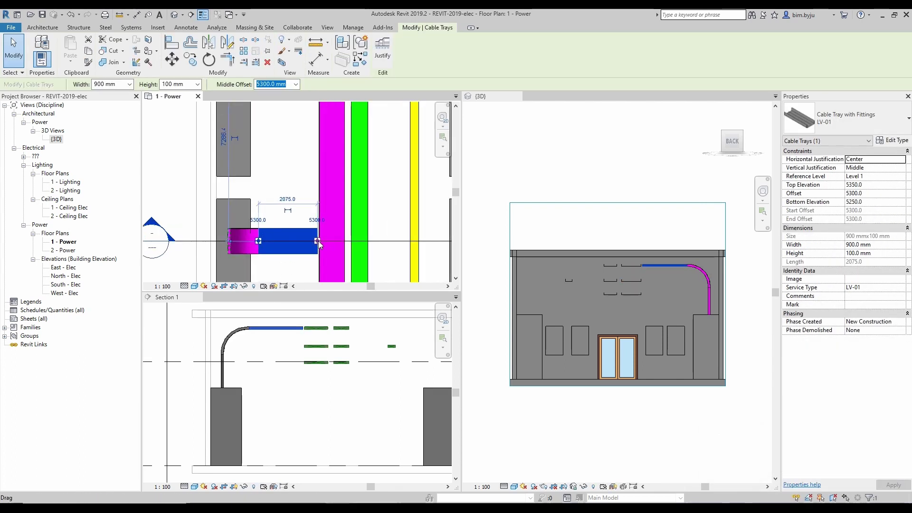
drag(318, 241, 331, 241)
key(Escape)
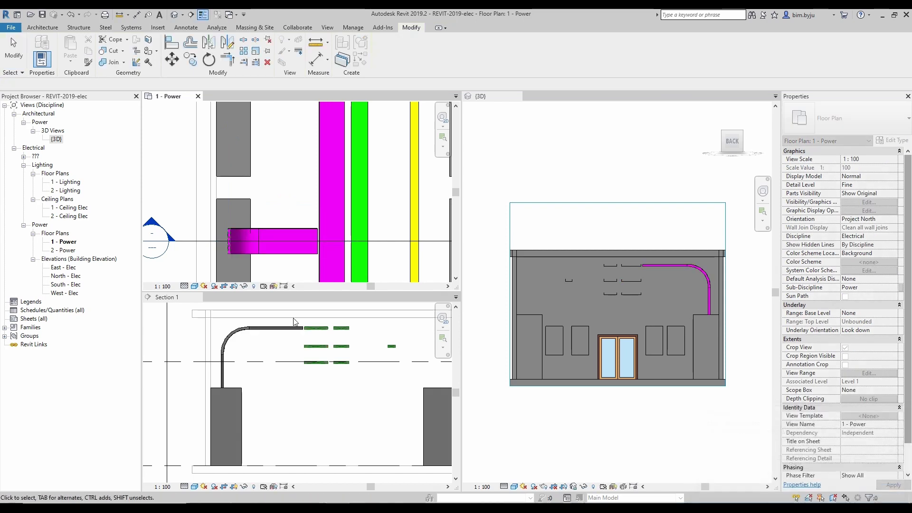
click(292, 352)
scroll(338, 238, down, 4)
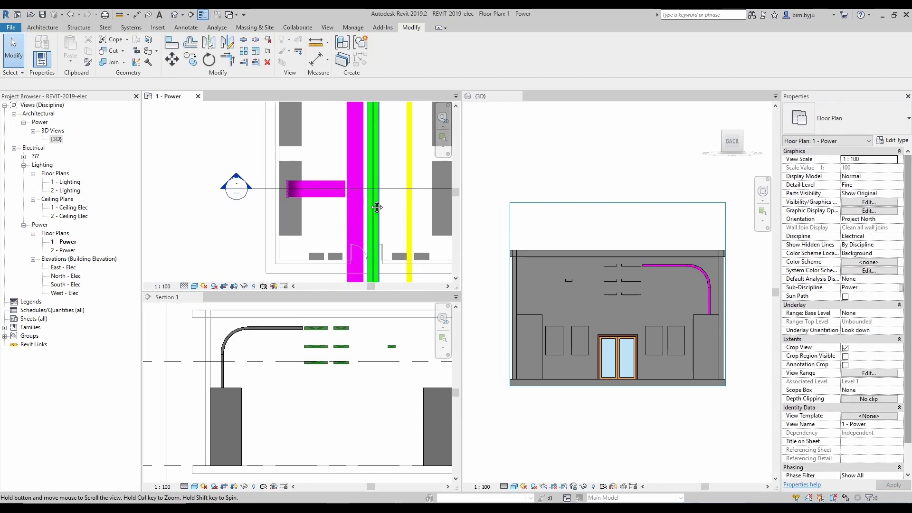
Step: Try to extend the LV-01 branch's open end to the centre of the top main LV-01 tray in the 3D view
scroll(644, 269, up, 5)
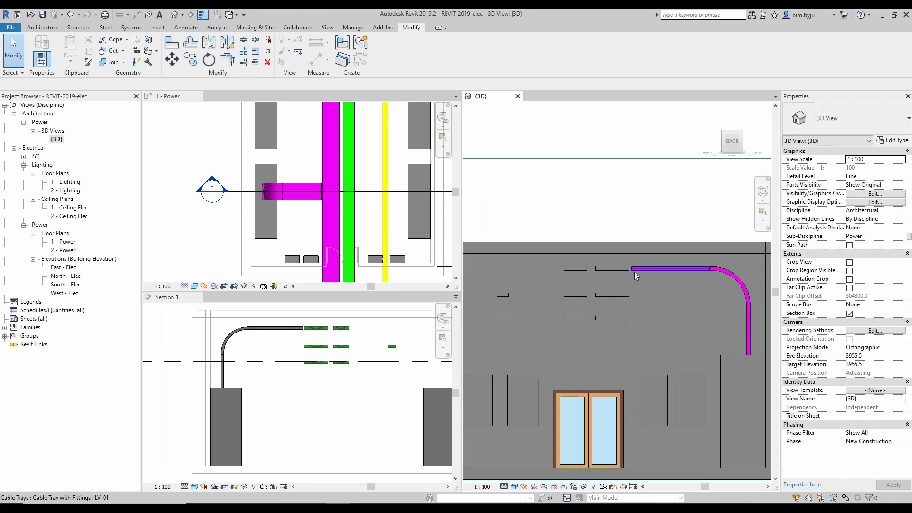
click(632, 271)
drag(631, 266, 597, 267)
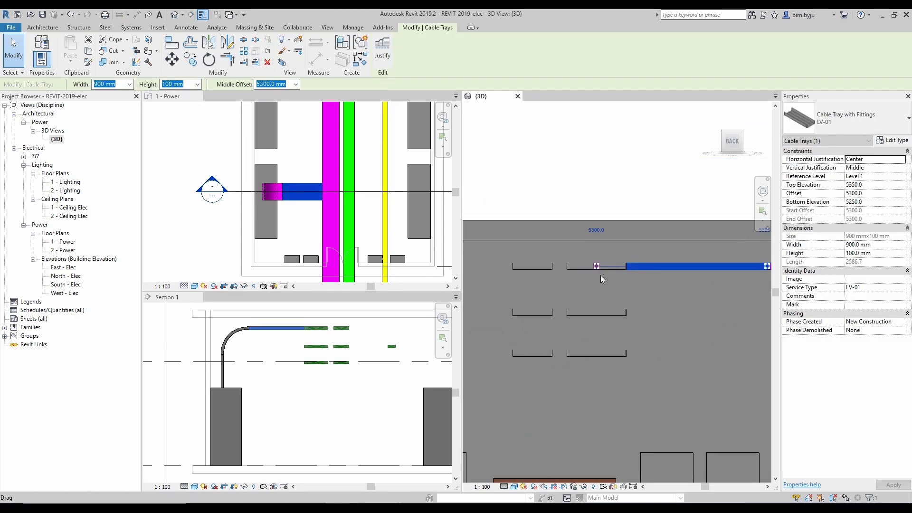
click(633, 275)
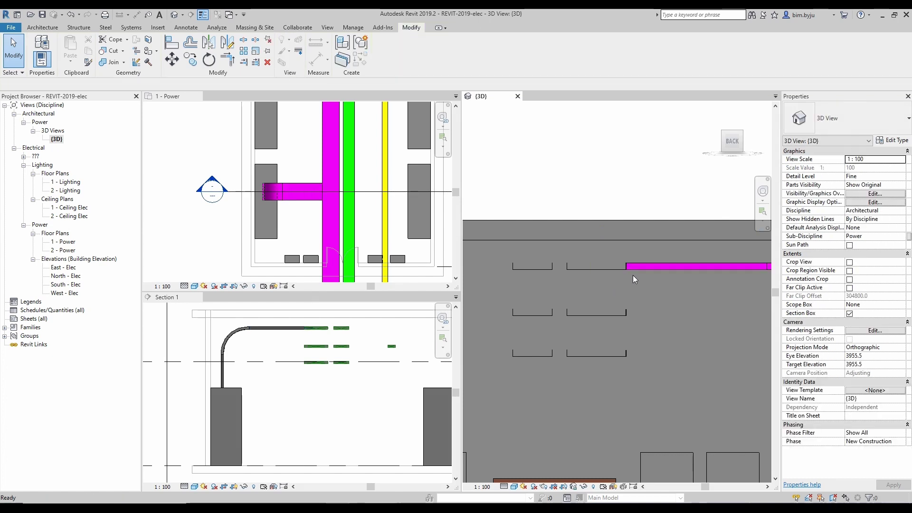
click(604, 270)
click(559, 273)
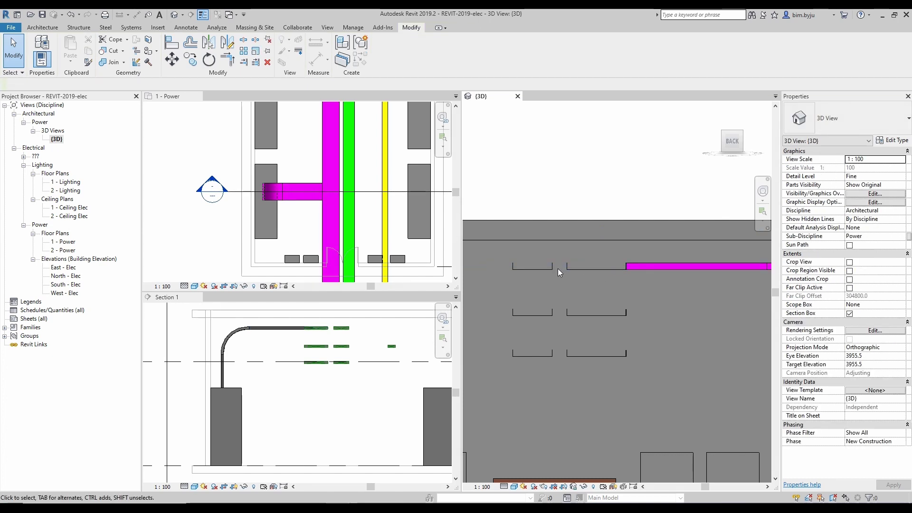
Step: Shift the six magenta and green main LV trays sideways towards the yellow tray in the 1 - Power plan
click(605, 273)
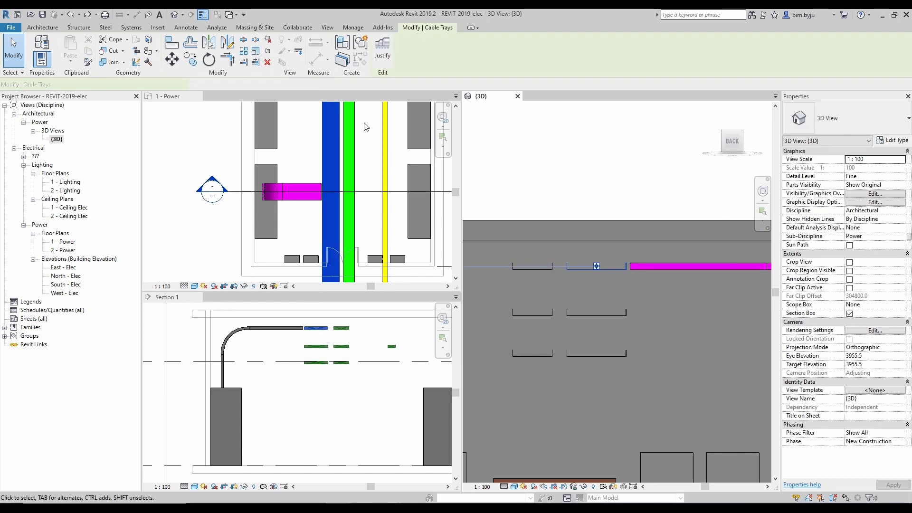
click(656, 268)
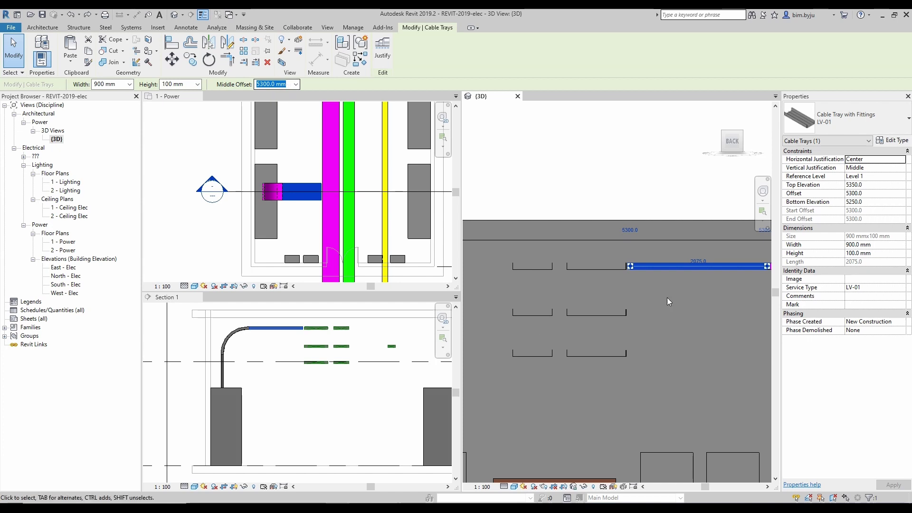
key(Escape)
scroll(304, 261, down, 2)
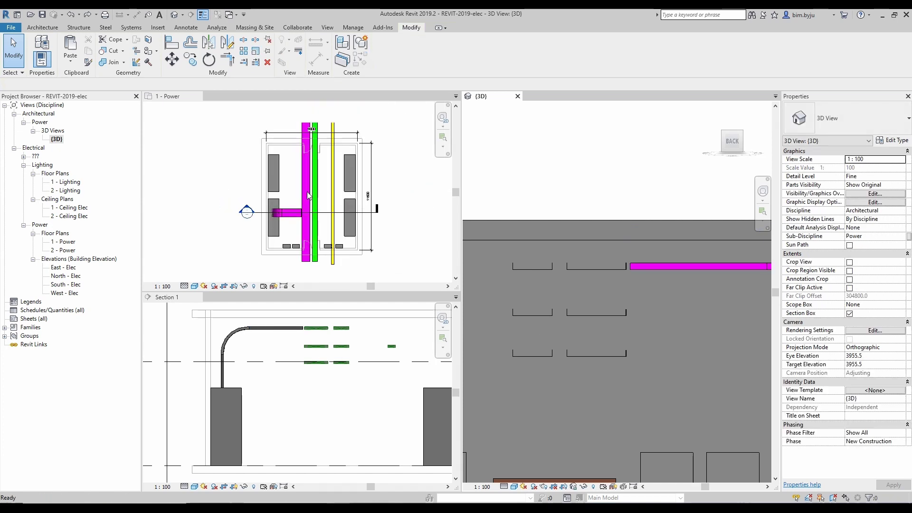
click(327, 174)
click(314, 180)
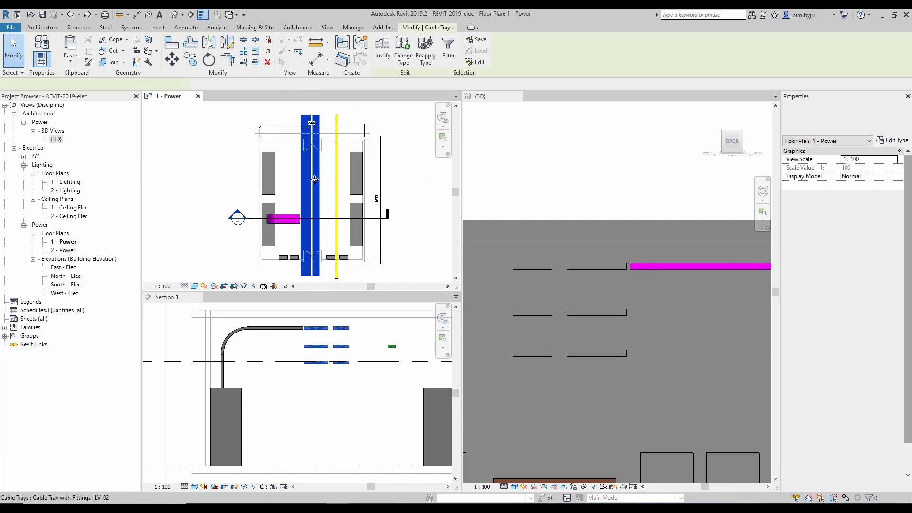
key(Right)
key(Right)
key(Right)
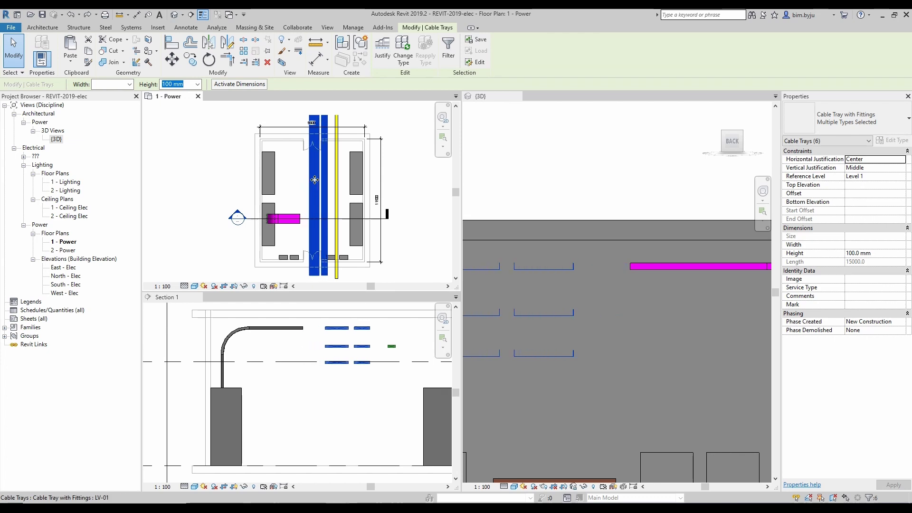
click(288, 237)
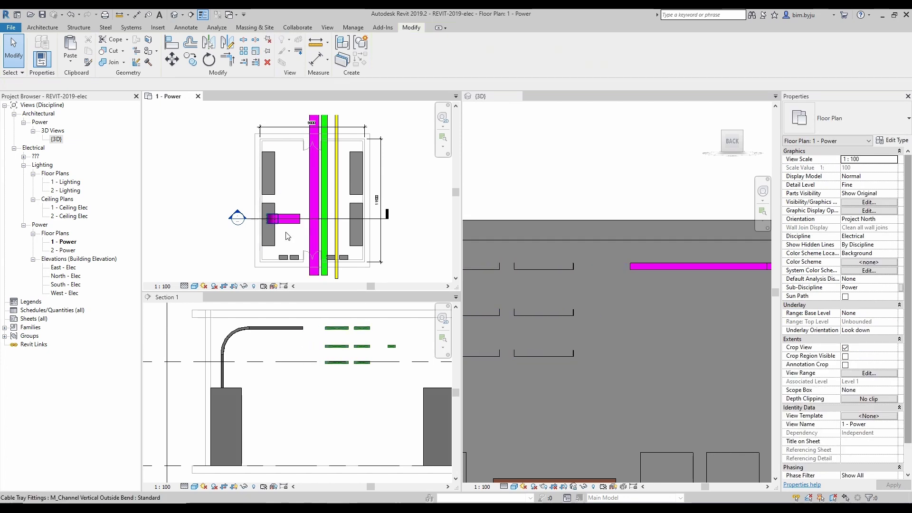
Step: Extend the LV-01 branch's open end to the middle of the shifted top main LV-01 tray in the 3D view
click(656, 269)
drag(631, 267, 544, 268)
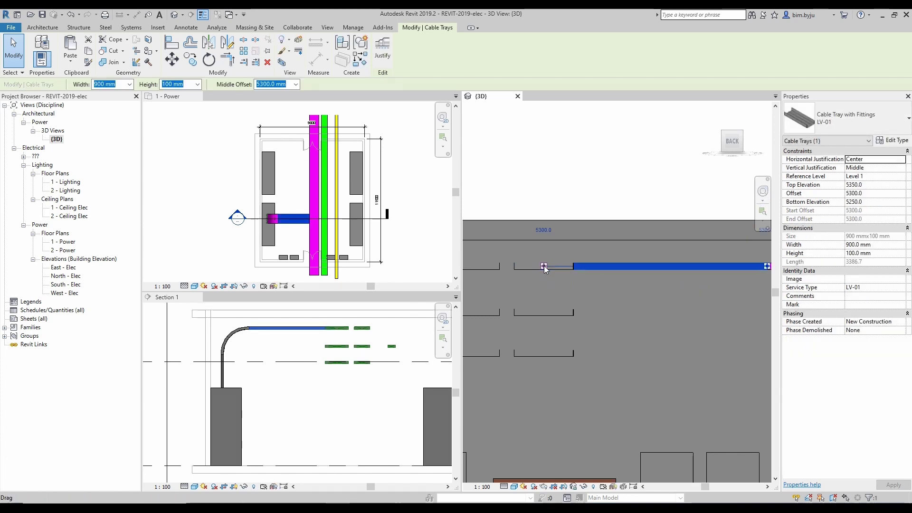
key(Escape)
scroll(311, 220, up, 3)
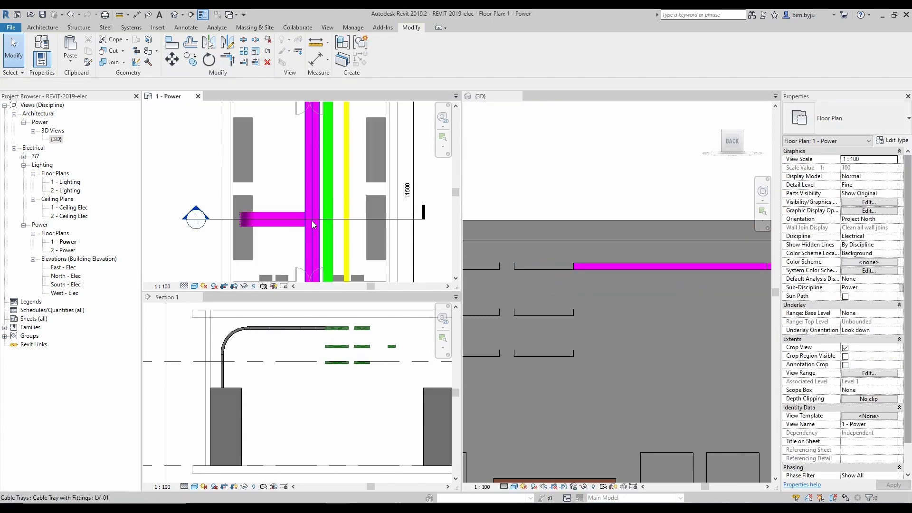
Step: Try to join the extended LV-01 branch to the main LV-01 tray by moving its open end in the 1 - Power plan
click(279, 232)
drag(304, 218, 323, 219)
click(287, 246)
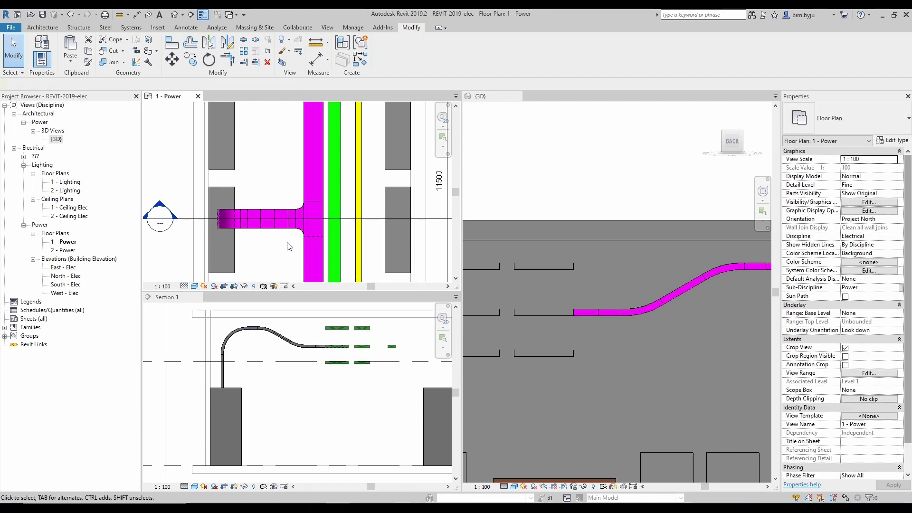
click(661, 361)
Step: Set the width of the three stacked main trays nearest the branch to 450 mm
scroll(657, 358, down, 2)
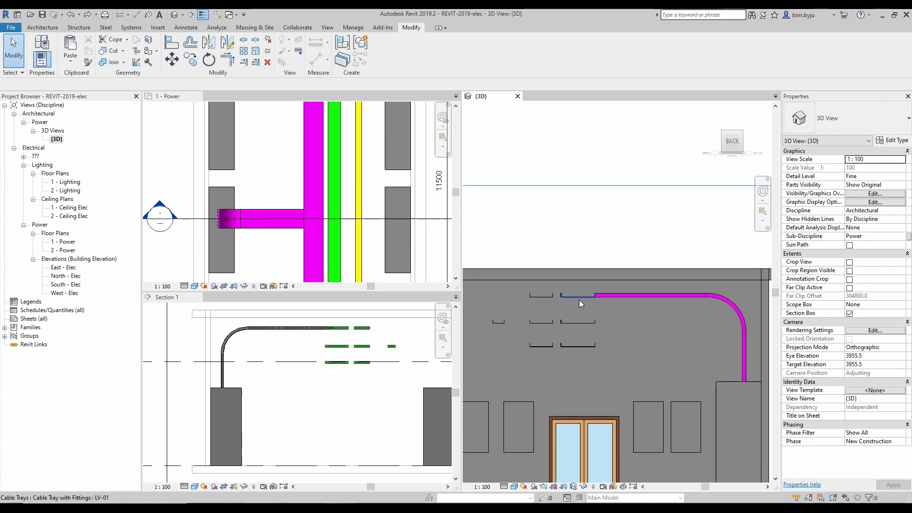
click(580, 301)
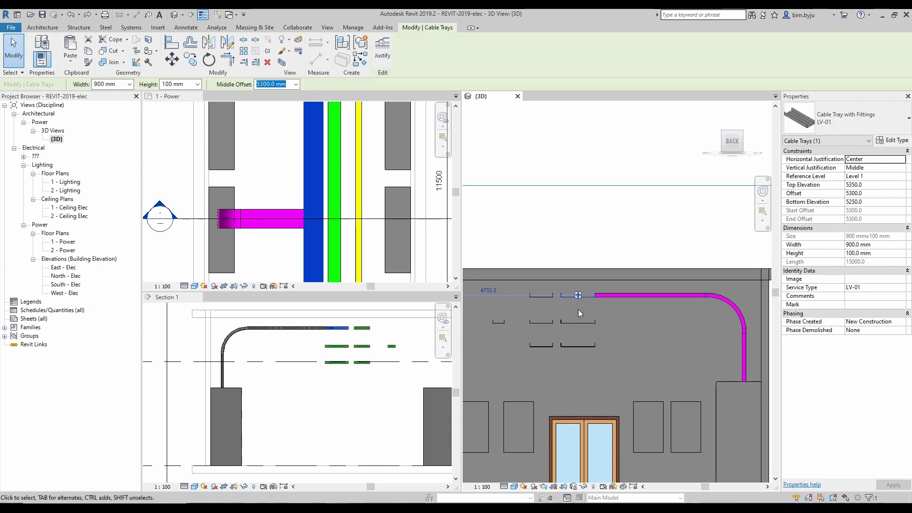
ctrl+click(581, 324)
ctrl+click(578, 347)
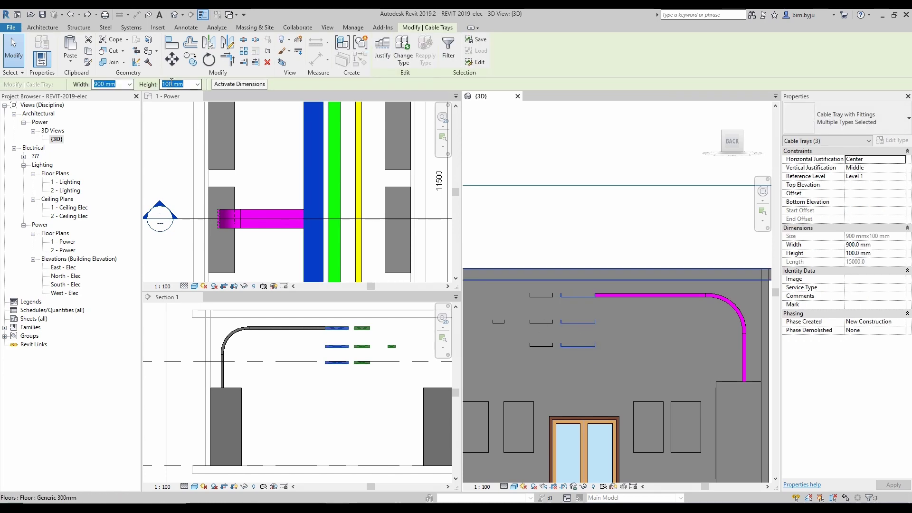
click(129, 84)
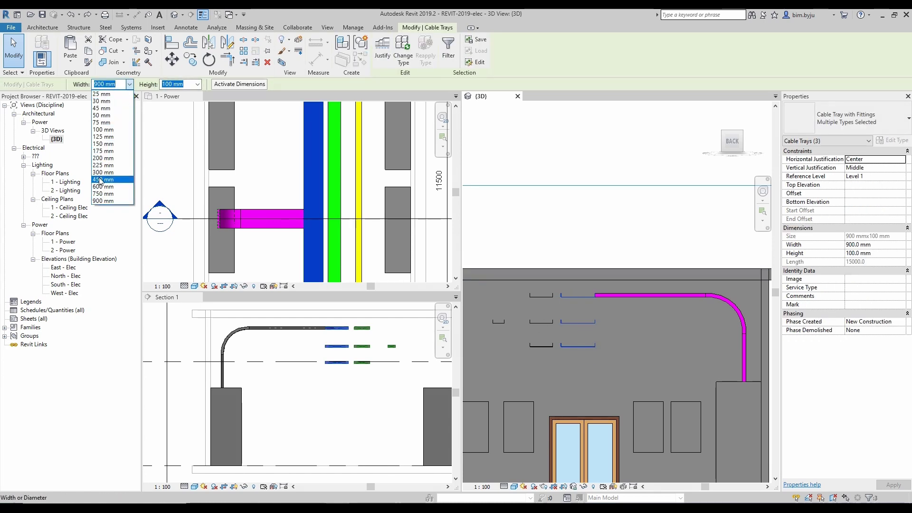
click(113, 178)
click(678, 320)
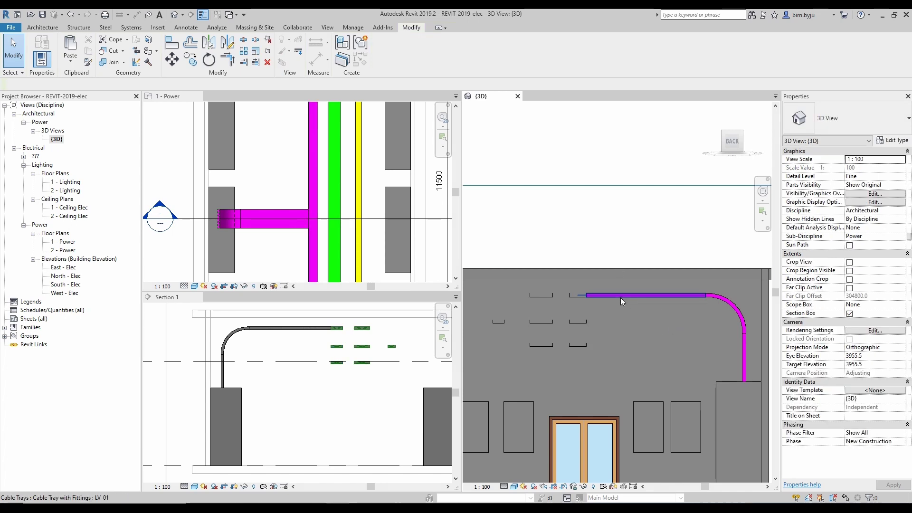
Step: Set the width of the entire LV-01 branch run, including its vertical bend, to 450 mm
click(620, 297)
key(Tab)
click(620, 298)
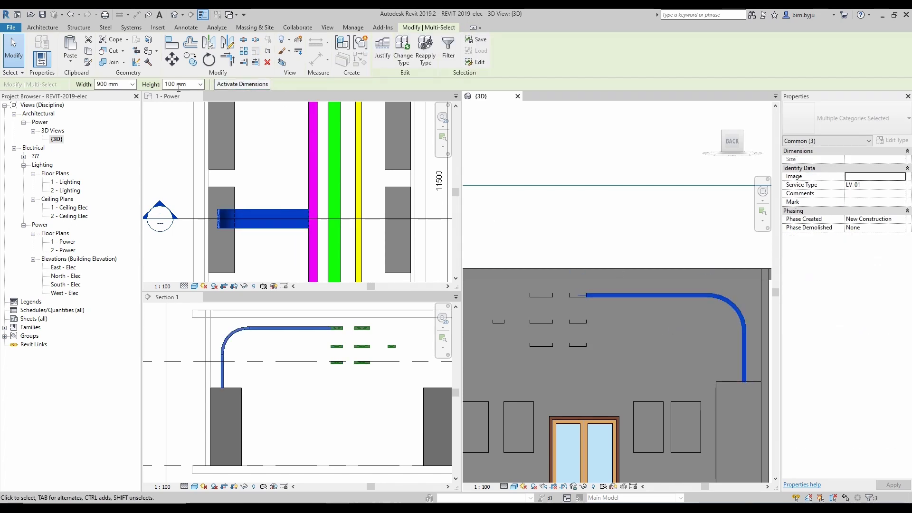
click(132, 84)
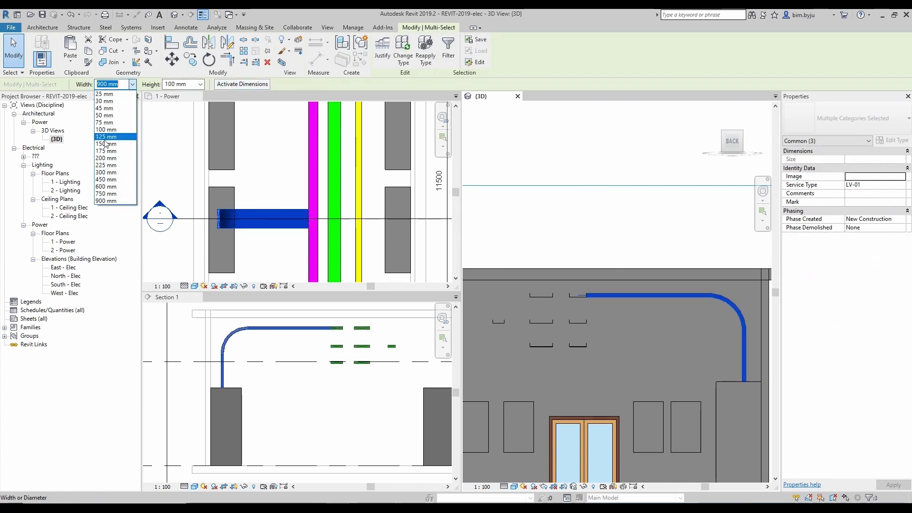
click(102, 180)
key(Escape)
scroll(623, 299, up, 2)
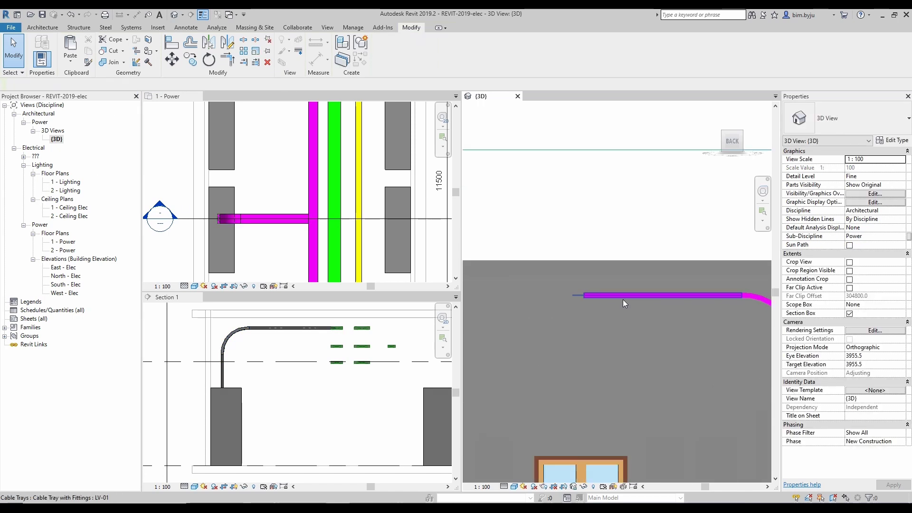
Step: Shorten the LV-01 branch's open end to the near edge of the top main LV-01 tray in the 3D view
click(623, 299)
drag(573, 295, 585, 293)
click(270, 235)
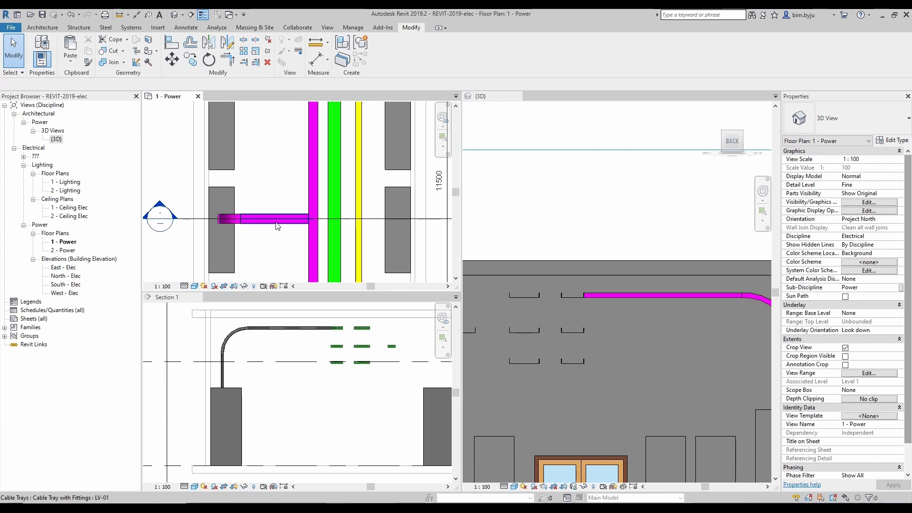
Step: Try to connect the 450 mm branch to the centreline of the main LV-01 tray in the 1 - Power plan
scroll(304, 218, up, 2)
click(266, 218)
drag(311, 219, 318, 218)
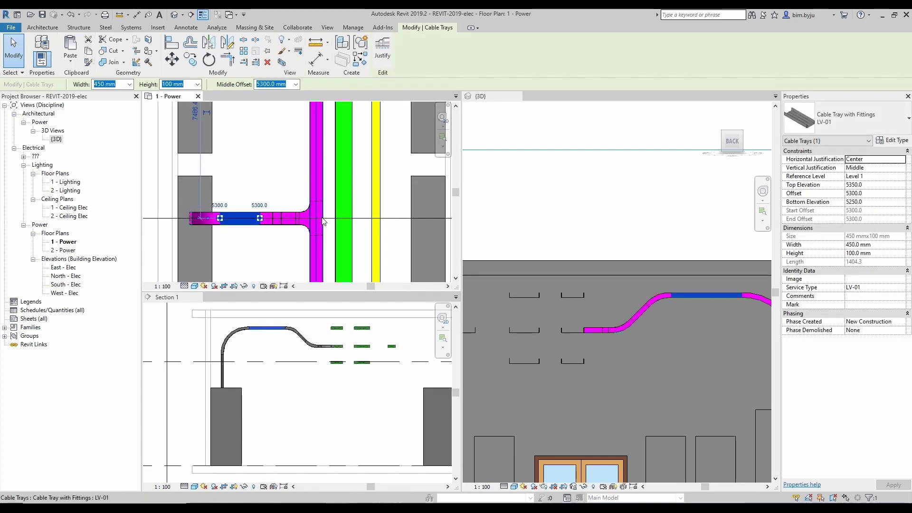
click(740, 346)
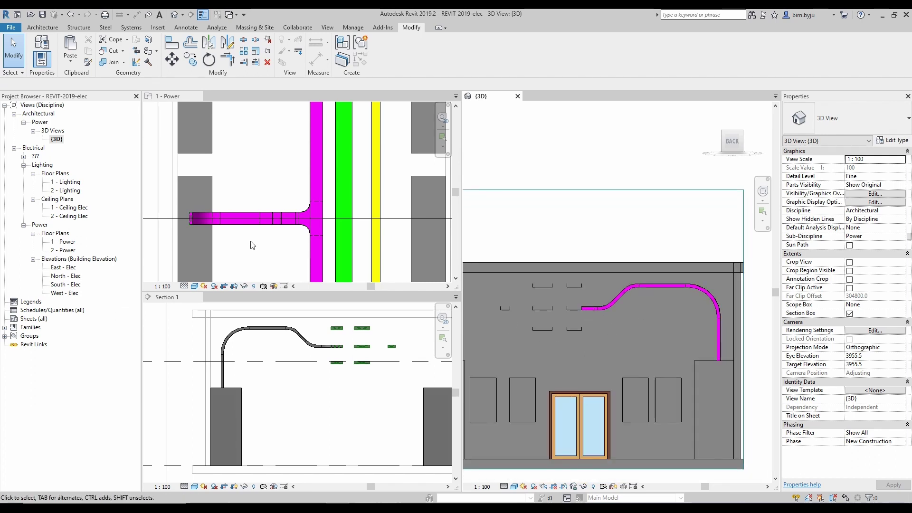
Step: Delete the sloped offset with its bends and the horizontal tee that join the branch to the middle-tier tray
scroll(604, 310, up, 2)
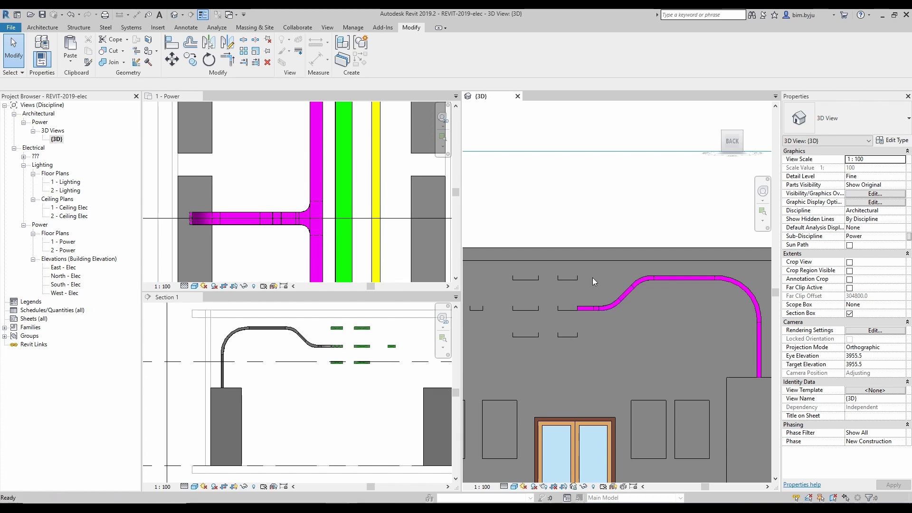
drag(651, 336, 655, 335)
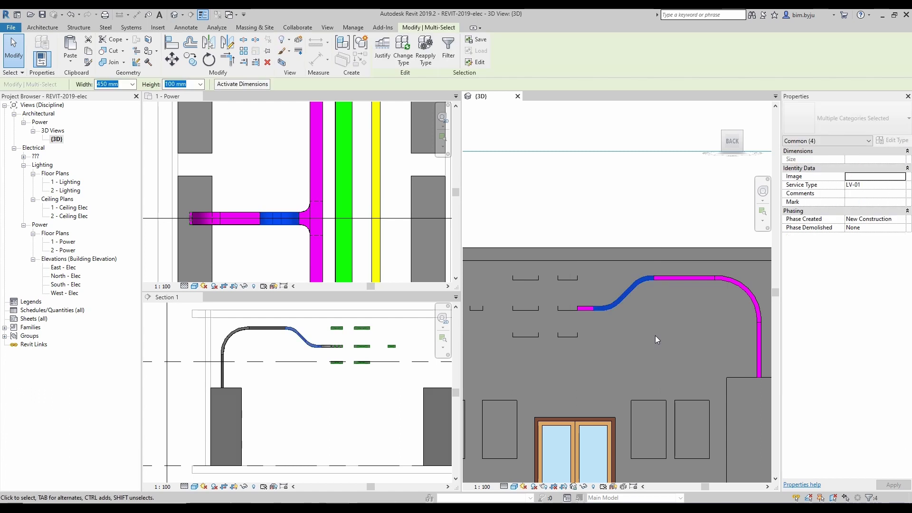
key(Delete)
click(592, 309)
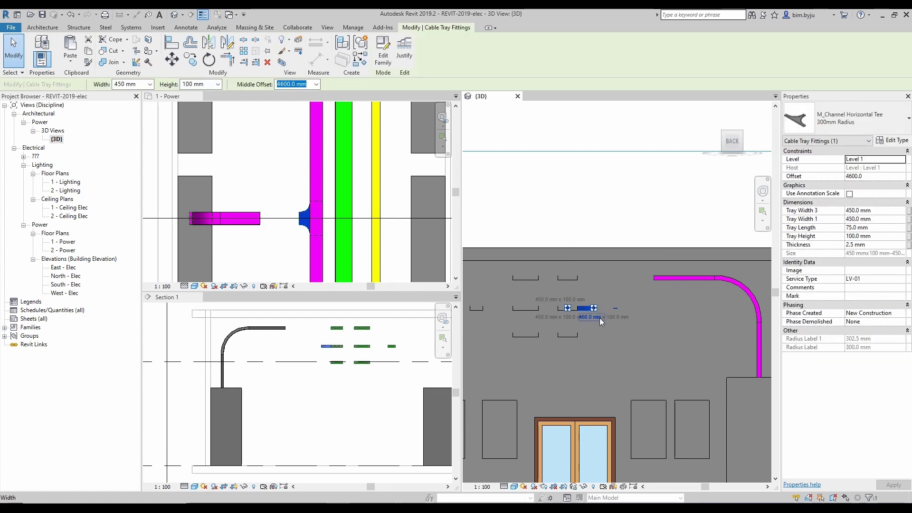
key(Delete)
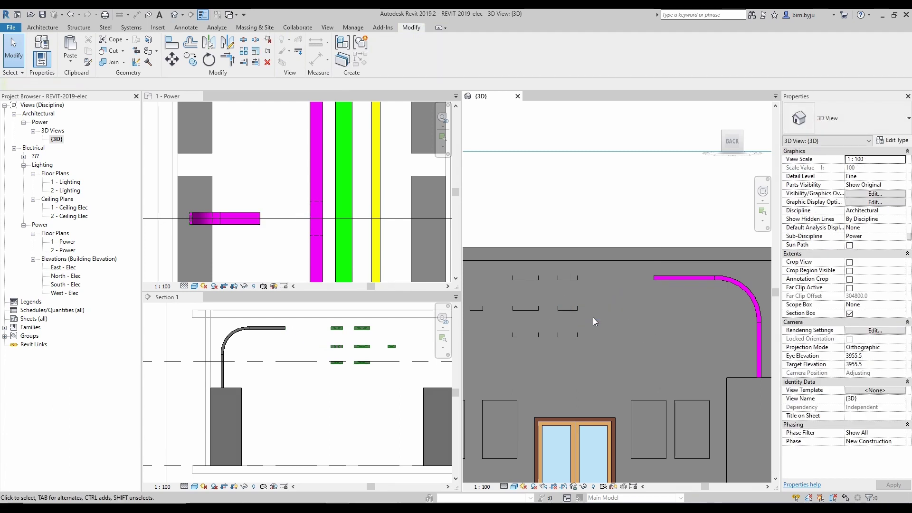
Step: Extend the remaining horizontal LV-01 branch back to the centre of the top 450 mm main tray in the 3D view
click(655, 281)
drag(654, 276, 565, 278)
click(620, 295)
click(622, 280)
scroll(572, 279, up, 2)
click(315, 253)
scroll(315, 252, down, 3)
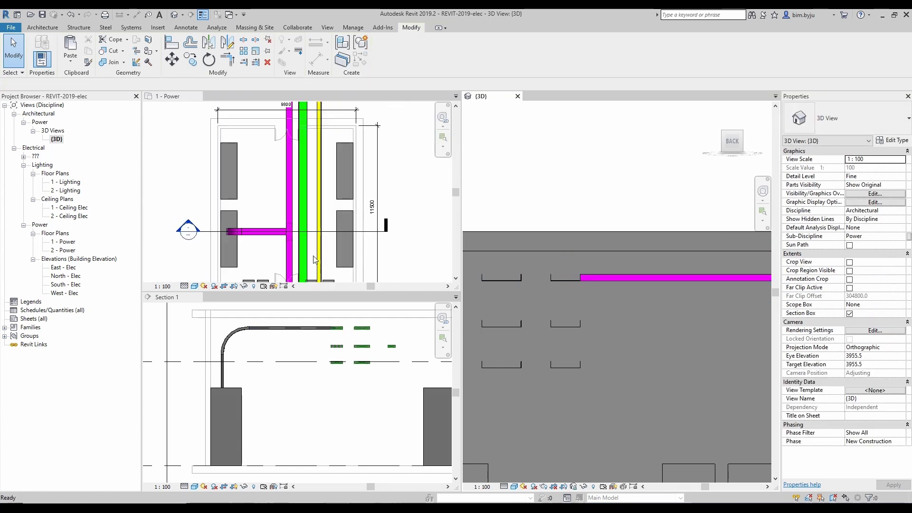
Step: Try to snap the LV-01 branch's open end onto the top main LV-01 tray in Section 1
click(307, 329)
scroll(307, 328, up, 1)
click(308, 328)
scroll(349, 328, up, 1)
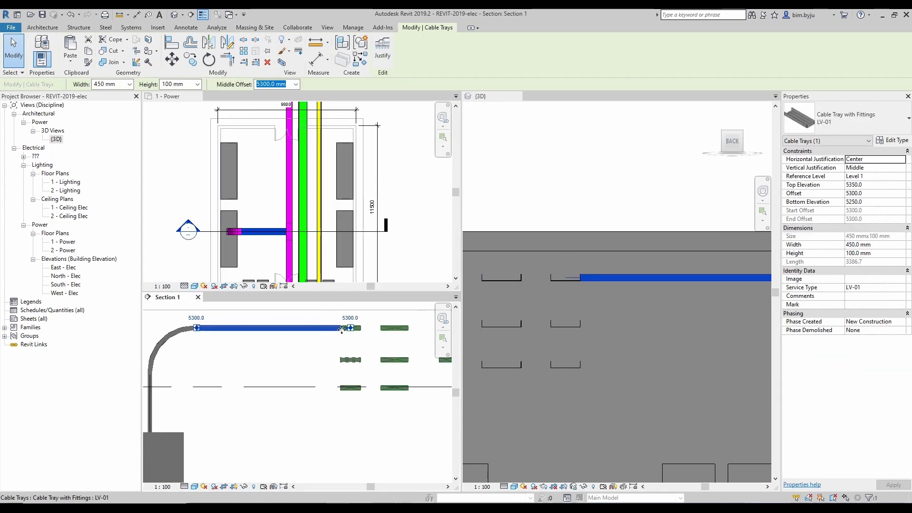
mouse_move(352, 331)
mouse_down()
mouse_move(359, 328)
mouse_move(351, 328)
mouse_up()
key(Escape)
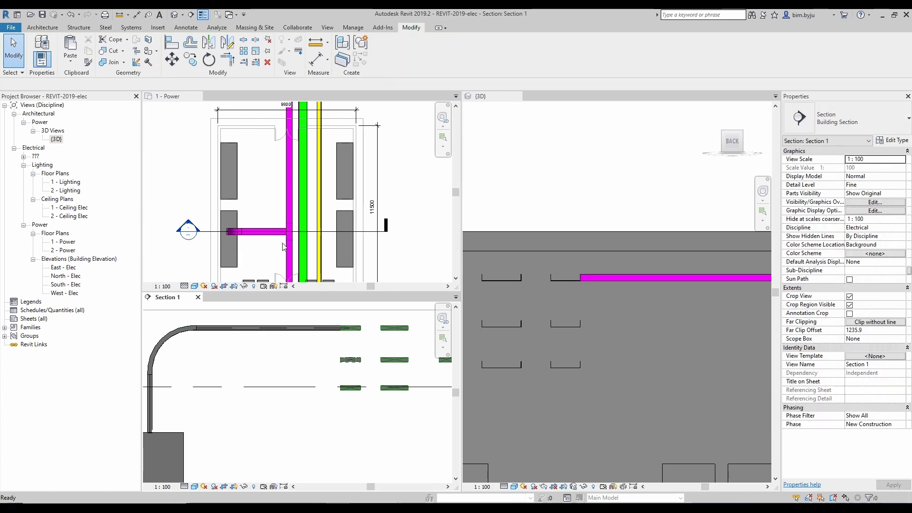
Step: Lower the top of the 3D section box to cut away the roof, and show the room from the top
scroll(283, 247, up, 3)
scroll(313, 237, down, 4)
shift+middle_drag(600, 316, 640, 351)
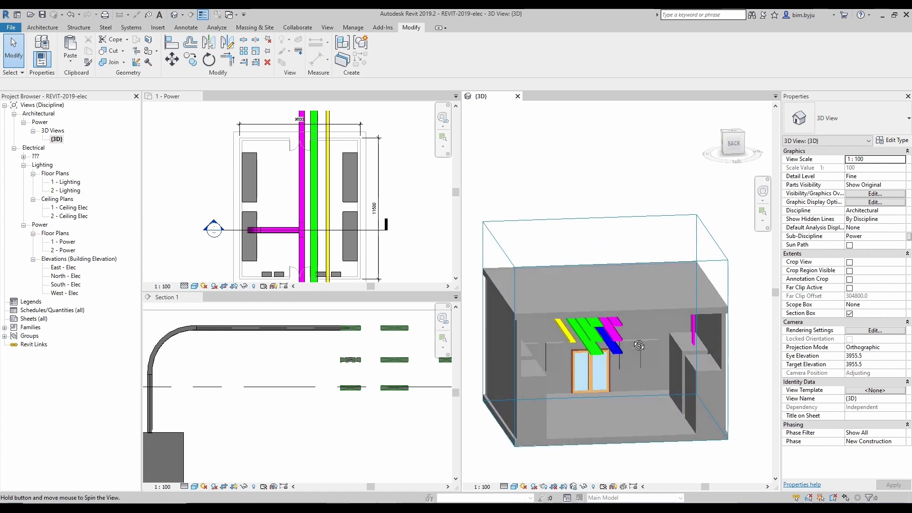
click(675, 259)
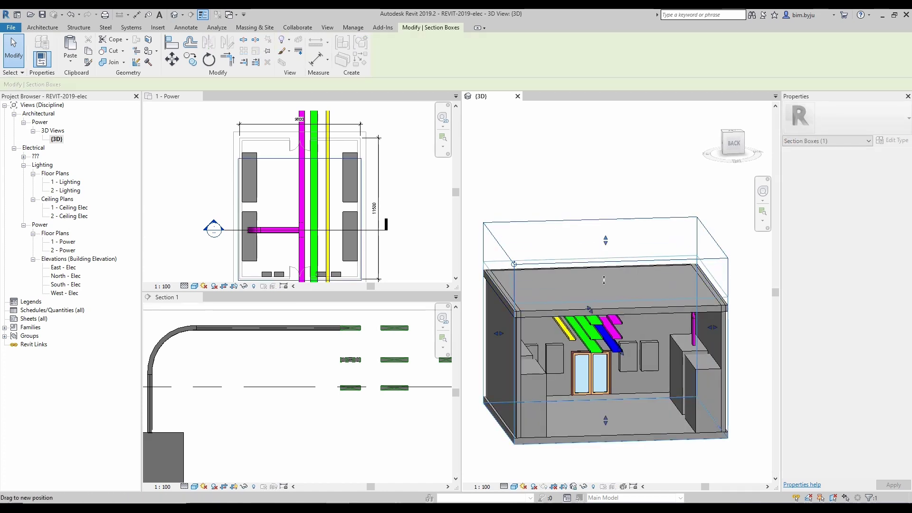
shift+middle_drag(606, 248, 677, 357)
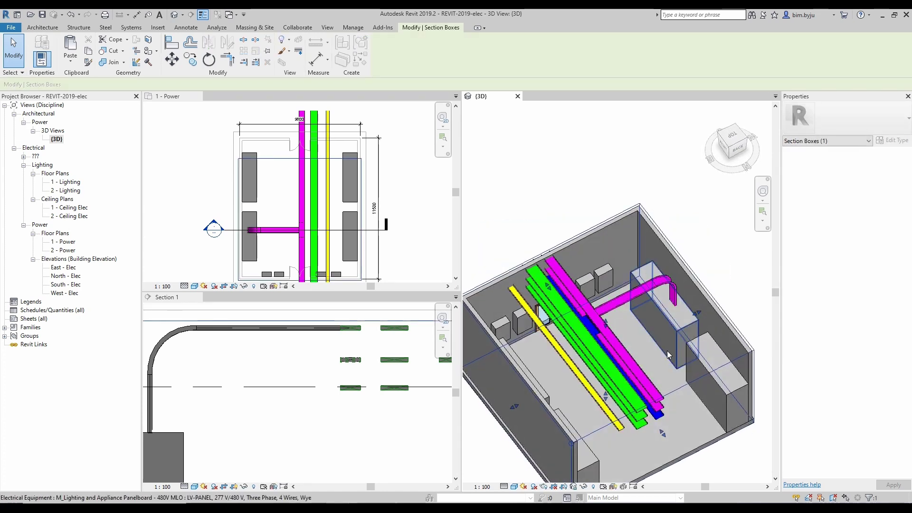
shift+middle_drag(623, 330, 653, 353)
click(727, 145)
click(727, 145)
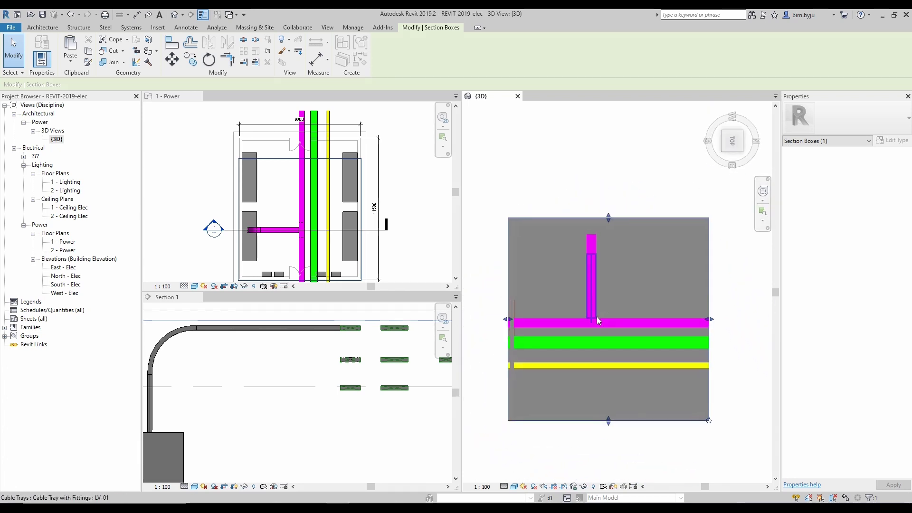
Step: Try to connect the LV-01 branch to the main LV-01 tray by moving its open end in the top-oriented 3D view
click(601, 285)
drag(603, 298, 600, 305)
click(622, 307)
shift+middle_drag(622, 306, 694, 278)
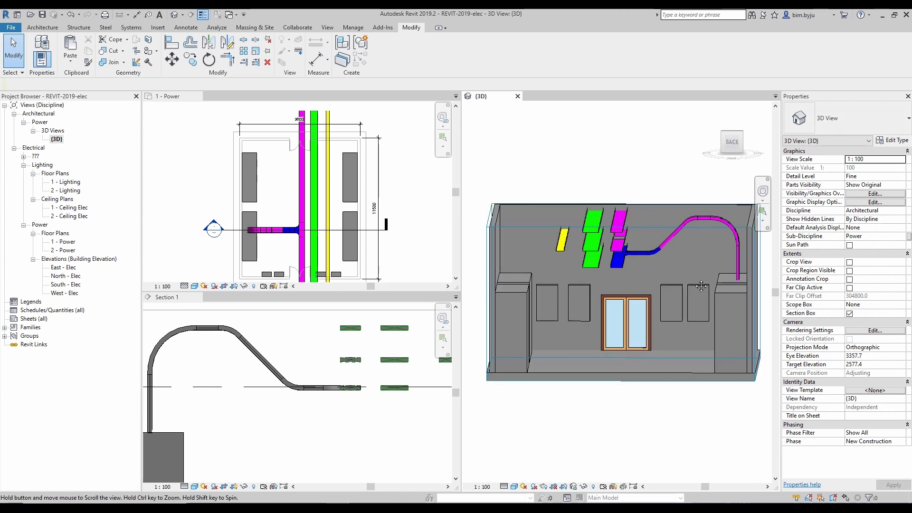
Step: Delete the whole LV-01 branch run and the horizontal tee that joins it to the bottom LV-03 main tray
click(648, 255)
key(Escape)
scroll(646, 254, up, 3)
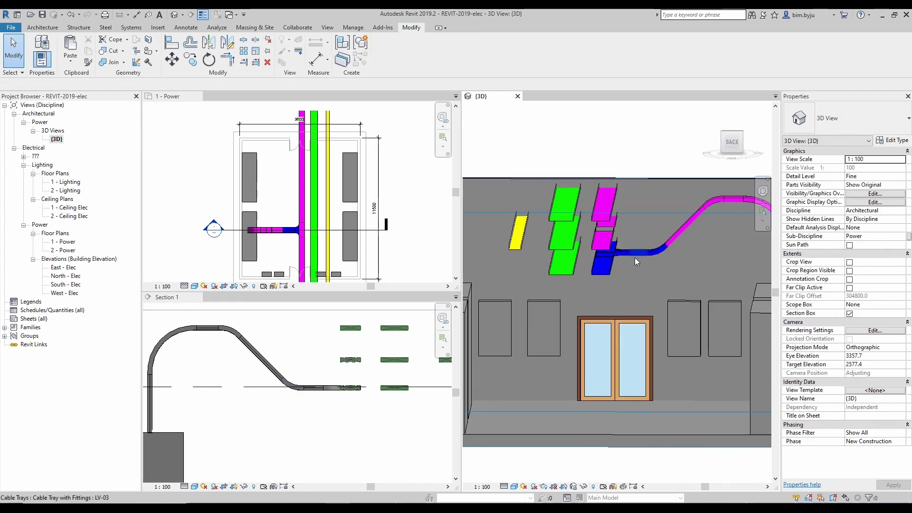
key(Tab)
click(630, 255)
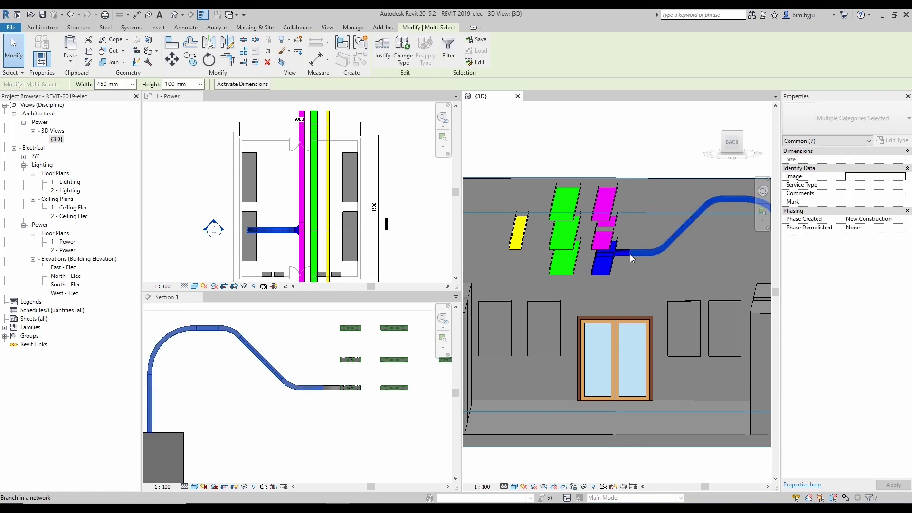
key(Delete)
click(628, 255)
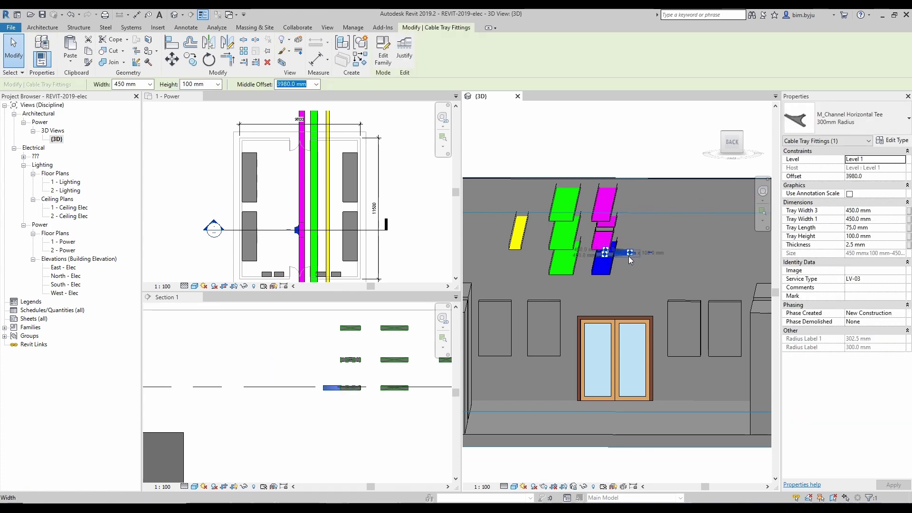
key(Delete)
click(314, 358)
scroll(327, 365, down, 5)
click(632, 276)
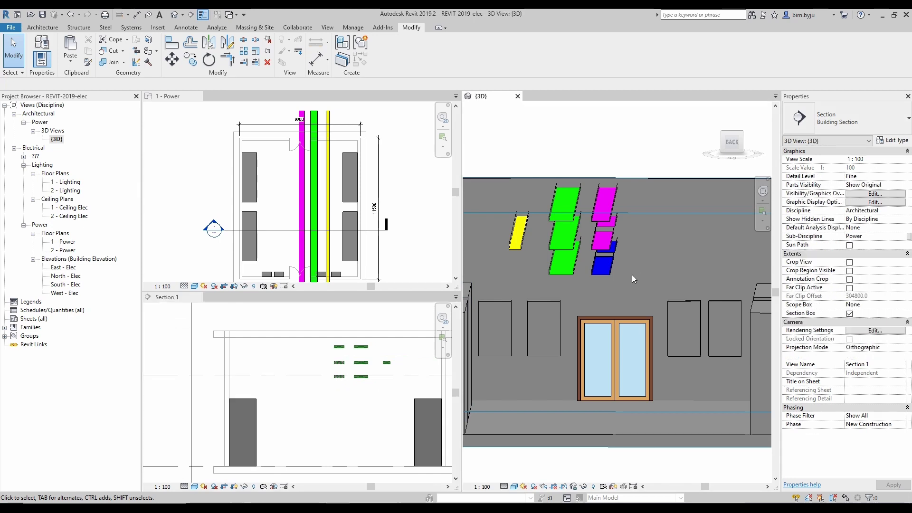
scroll(632, 275, down, 1)
click(346, 354)
scroll(345, 355, up, 2)
click(339, 347)
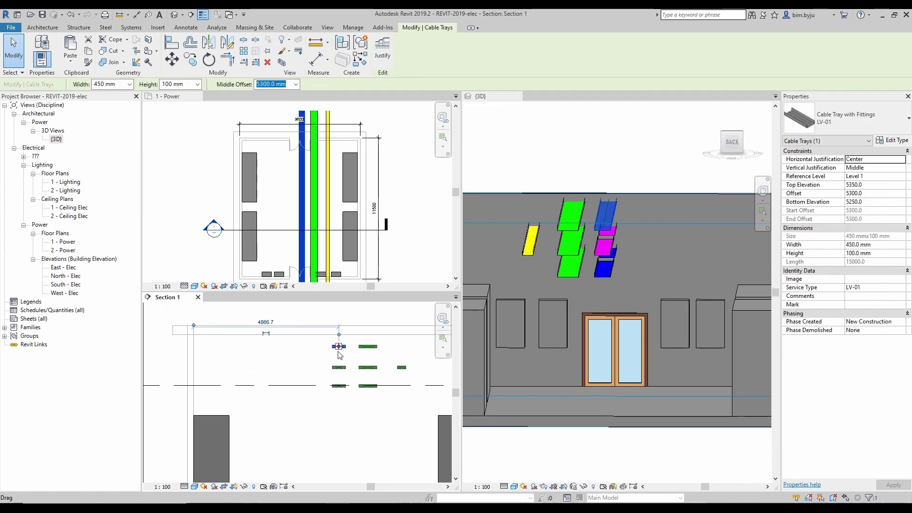
key(t)
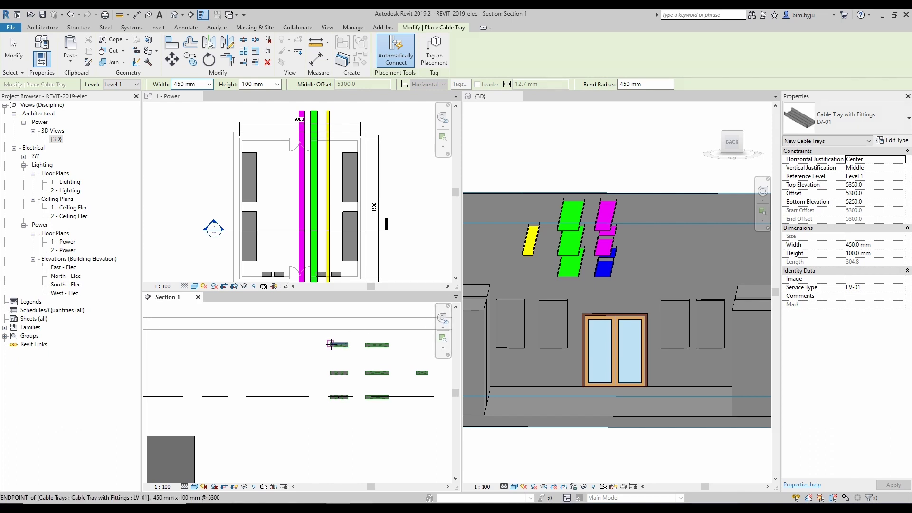
key(Escape)
click(339, 345)
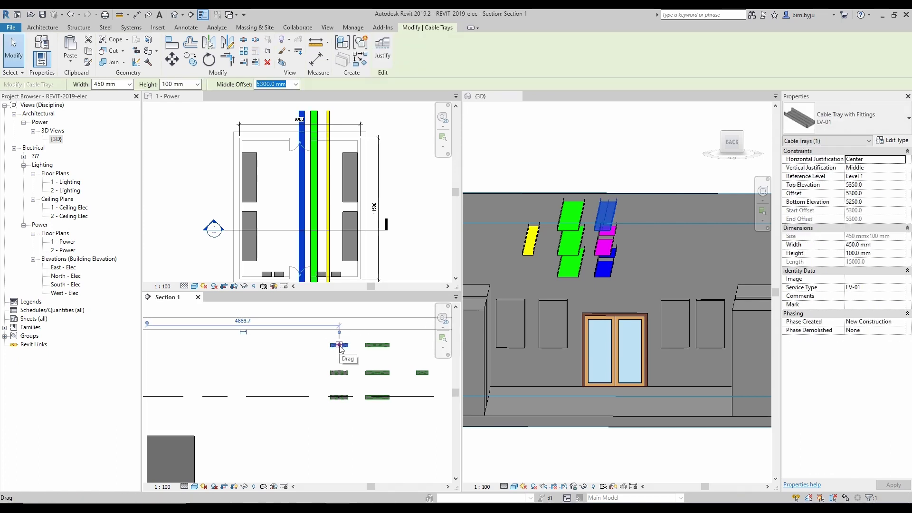
key(t)
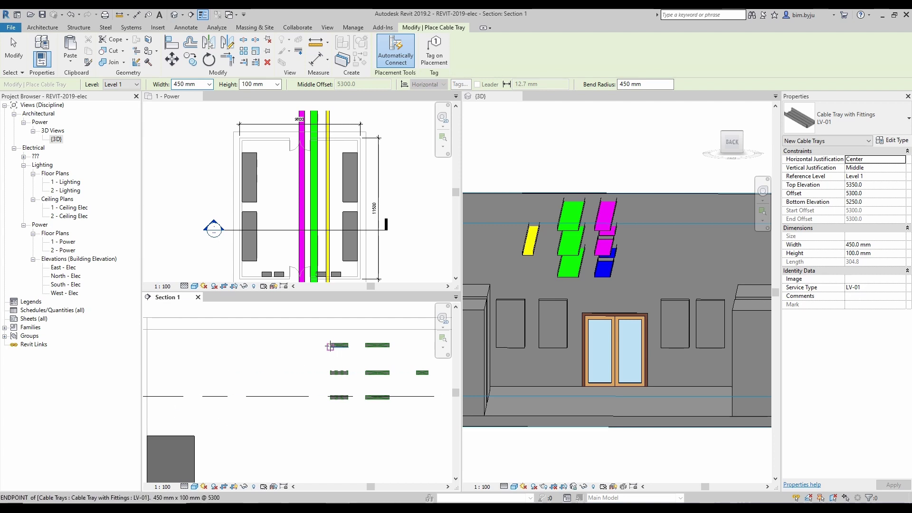
scroll(330, 348, up, 1)
key(Escape)
click(340, 346)
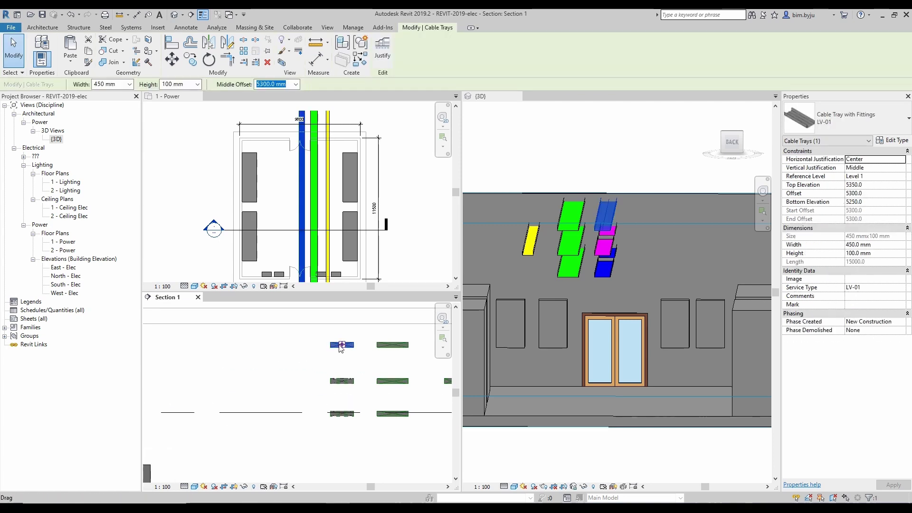
right_click(341, 346)
click(376, 164)
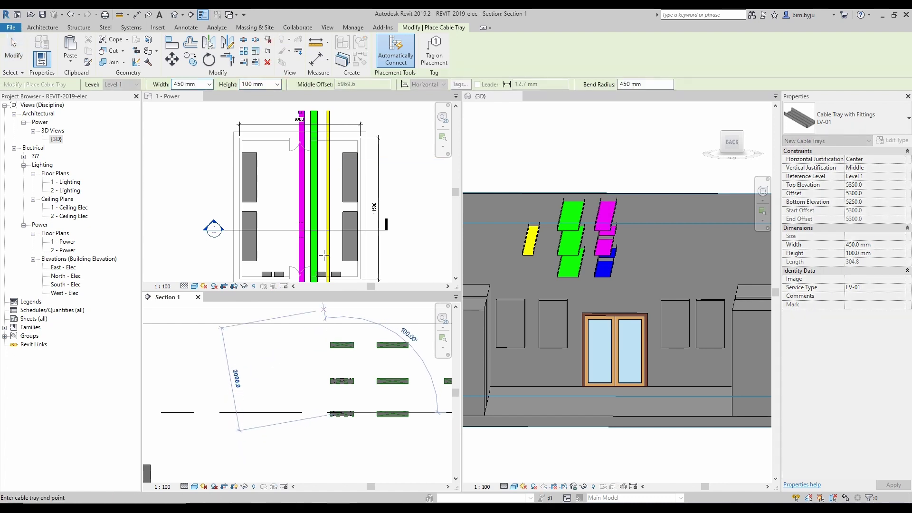
click(269, 236)
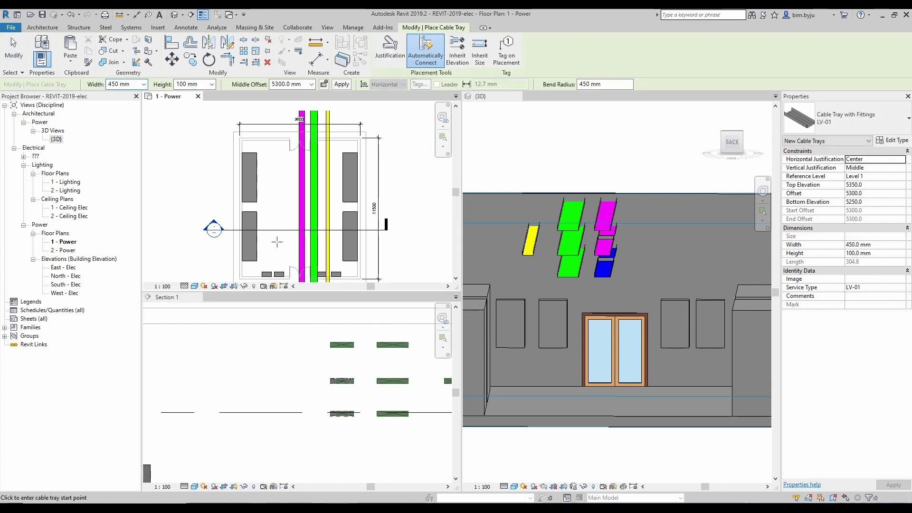
key(Escape)
Step: In Section 1, draw a 450 x 100 mm LV-01 branch rising from the panelboard and running horizontally to the top main tray's centre at offset 5300 mm
click(343, 347)
click(342, 348)
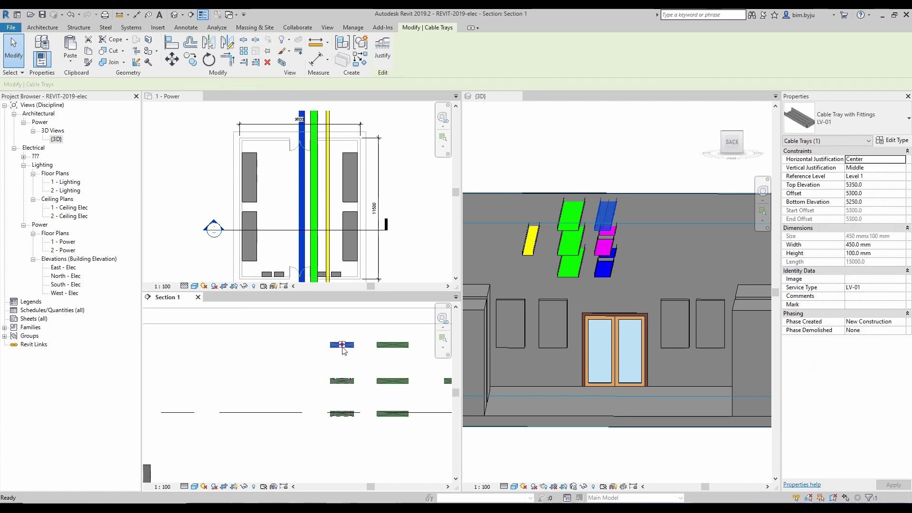
key(c)
key(s)
click(332, 343)
scroll(310, 352, down, 2)
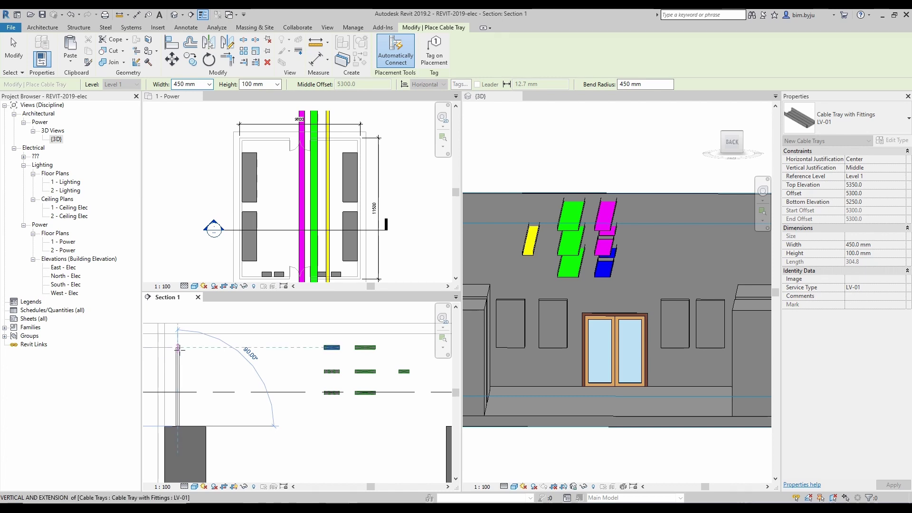
click(182, 350)
click(325, 348)
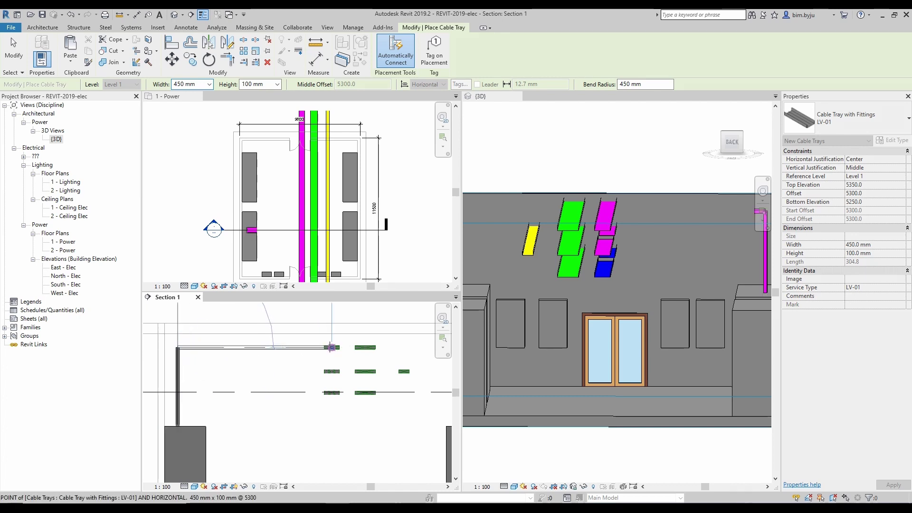
click(332, 347)
key(Escape)
Step: Join the new LV-01 branch to the top main tray with a tee by snapping its end onto that tray in the top-oriented 3D view
click(292, 257)
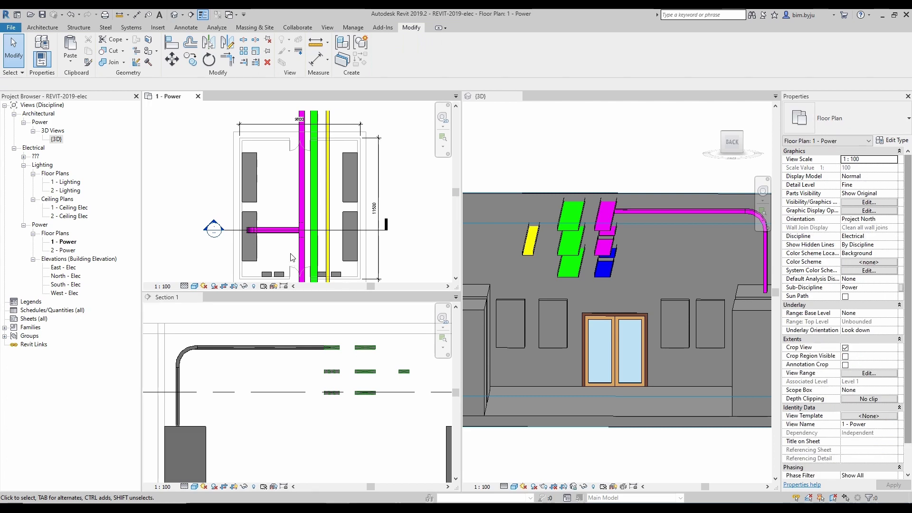
click(640, 234)
shift+middle_drag(640, 235, 685, 204)
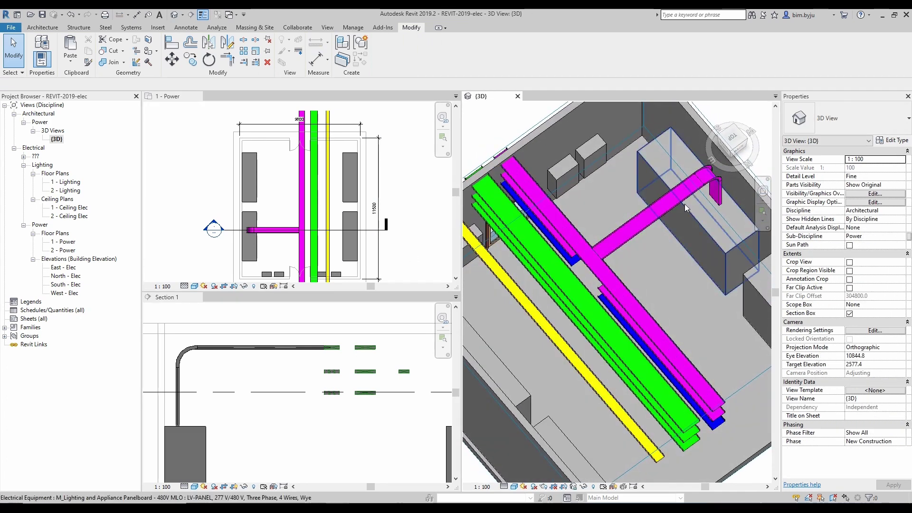
click(735, 150)
click(618, 273)
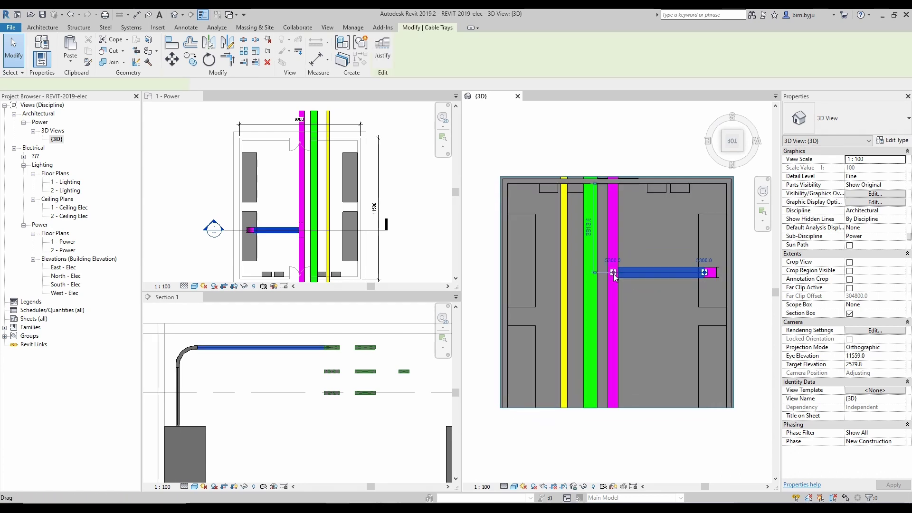
scroll(613, 274, up, 1)
drag(614, 274, 613, 272)
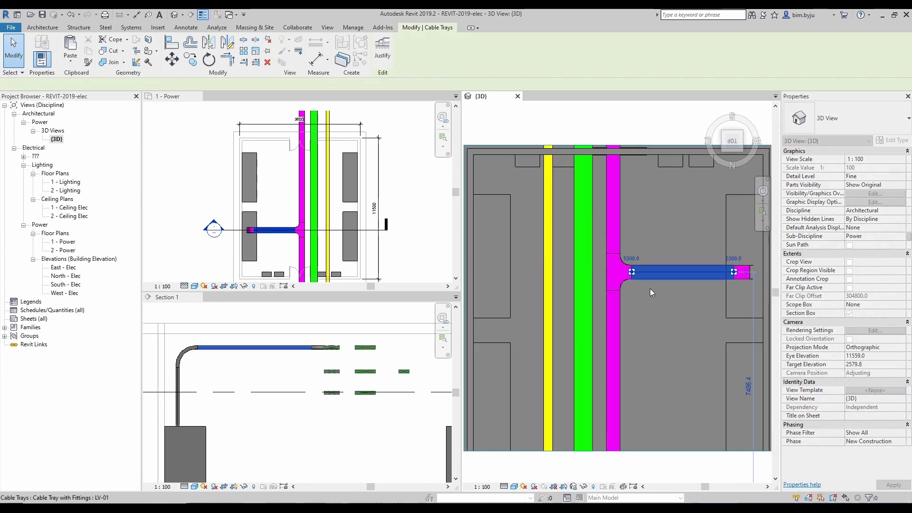
Step: Close the gap in the blue bottom LV-03 main tray by trimming/extending its two segments into one run
shift+middle_drag(659, 314, 560, 252)
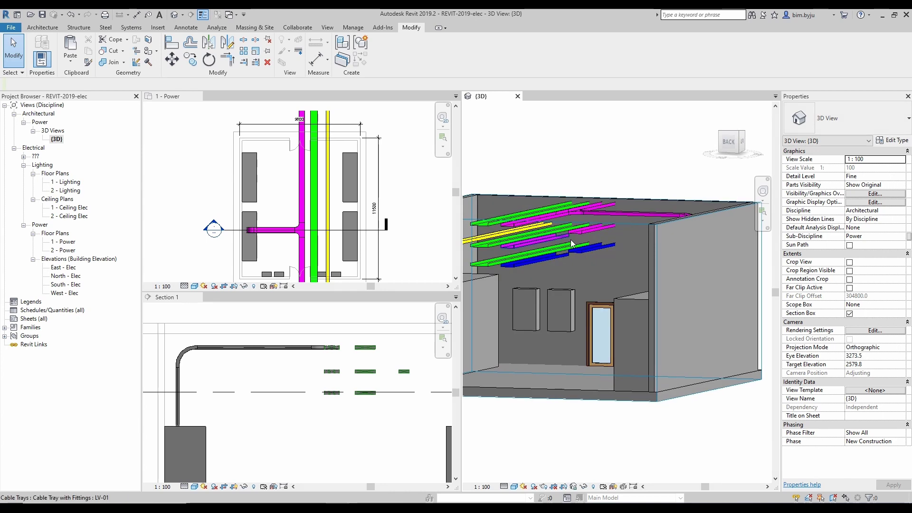
key(t)
key(r)
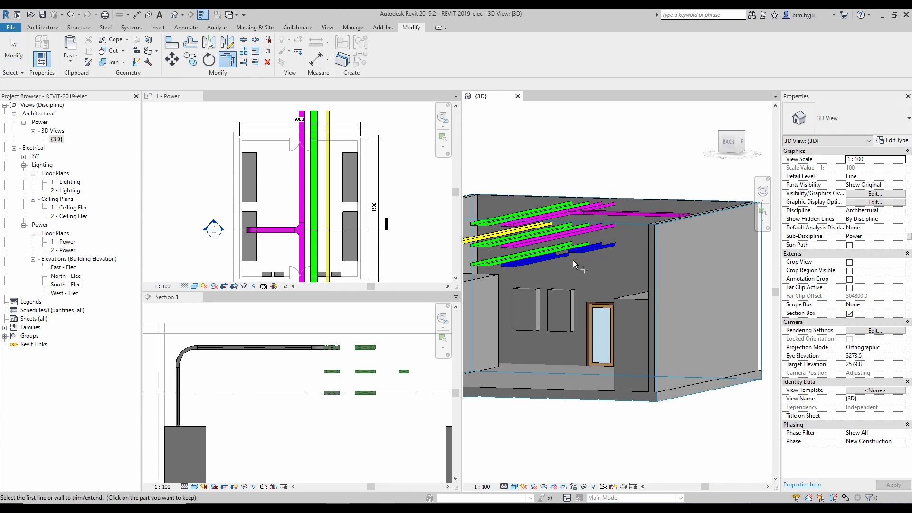
scroll(572, 261, up, 2)
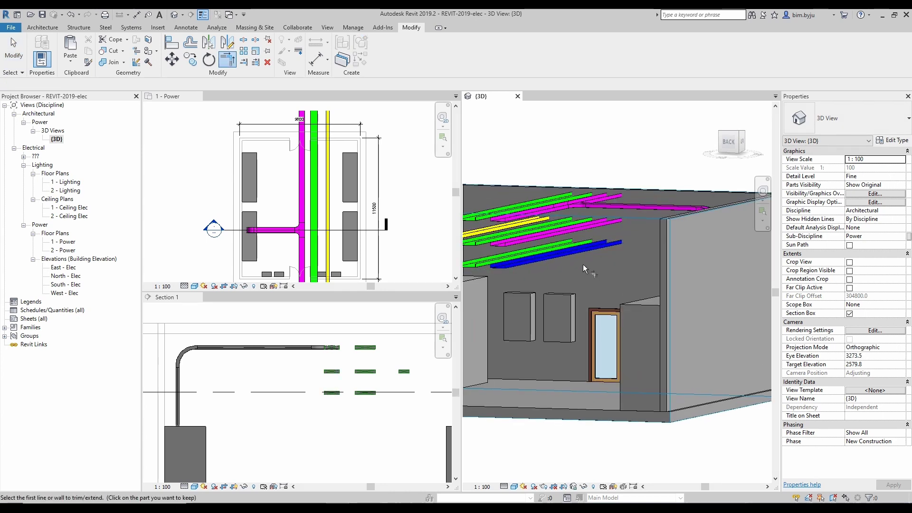
key(Escape)
shift+middle_drag(583, 264, 615, 299)
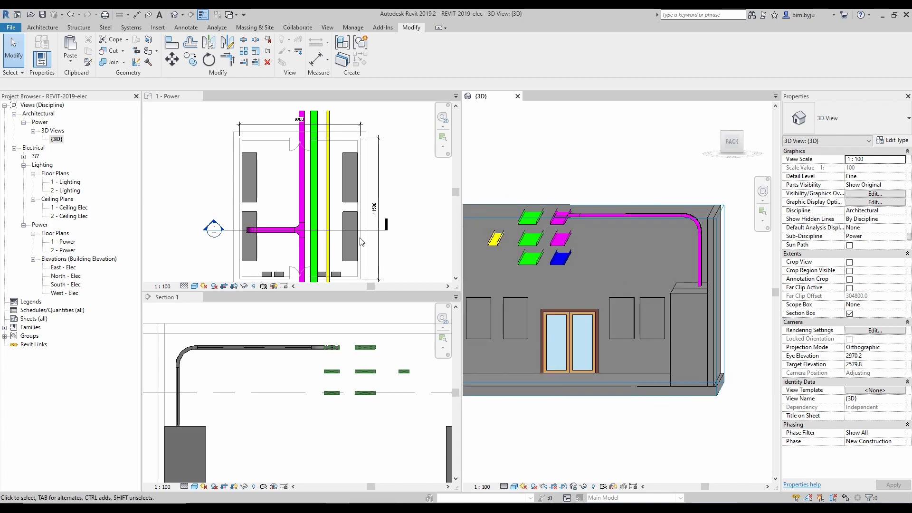
click(287, 386)
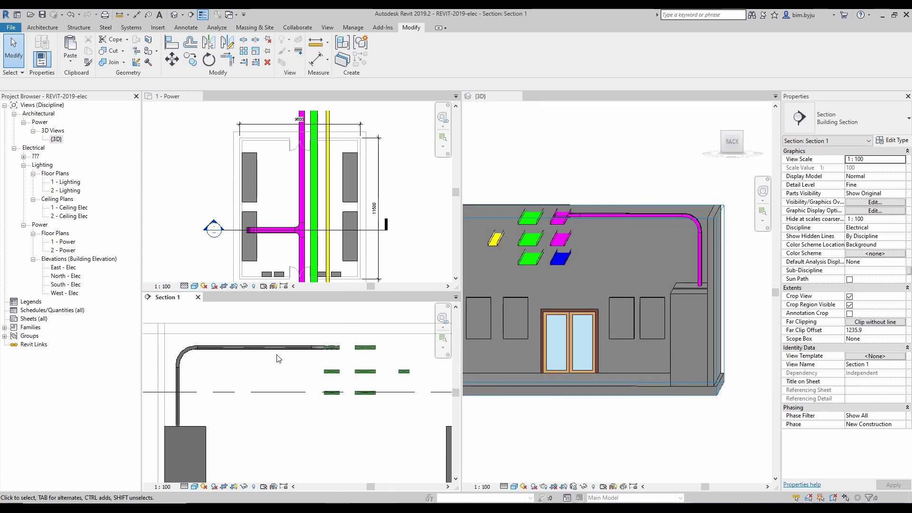
click(334, 373)
scroll(331, 380, up, 1)
key(s)
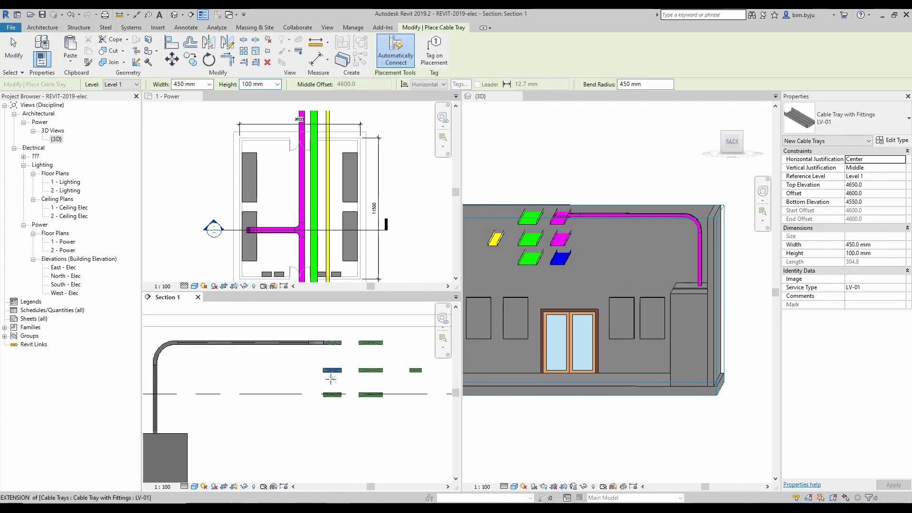
key(Escape)
Step: In Section 1, draw a second 450 x 100 mm LV-01 branch from the panelboard up to offset 4600 mm and across to the middle main tray's edge
click(335, 372)
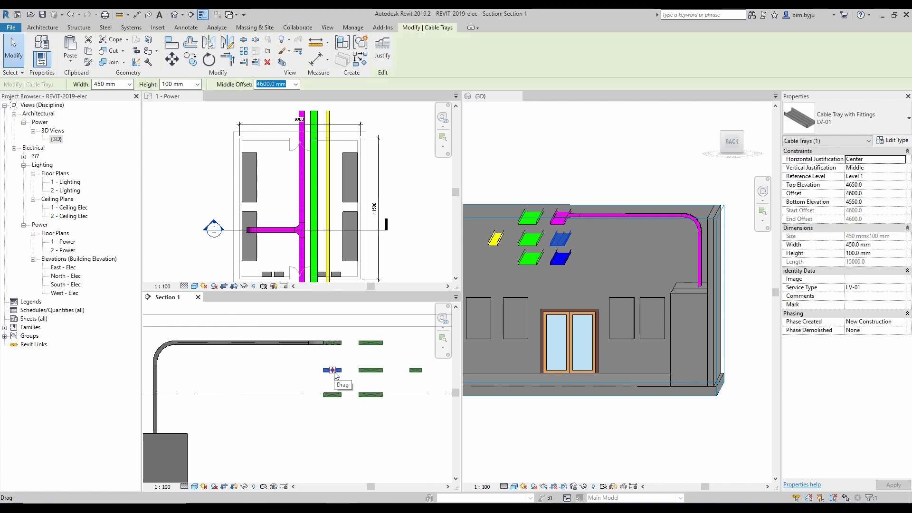
key(c)
key(t)
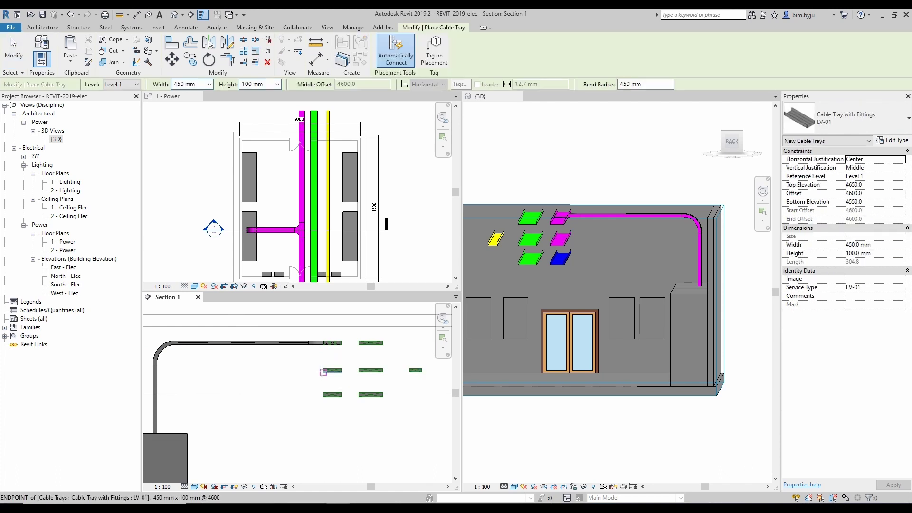
click(323, 370)
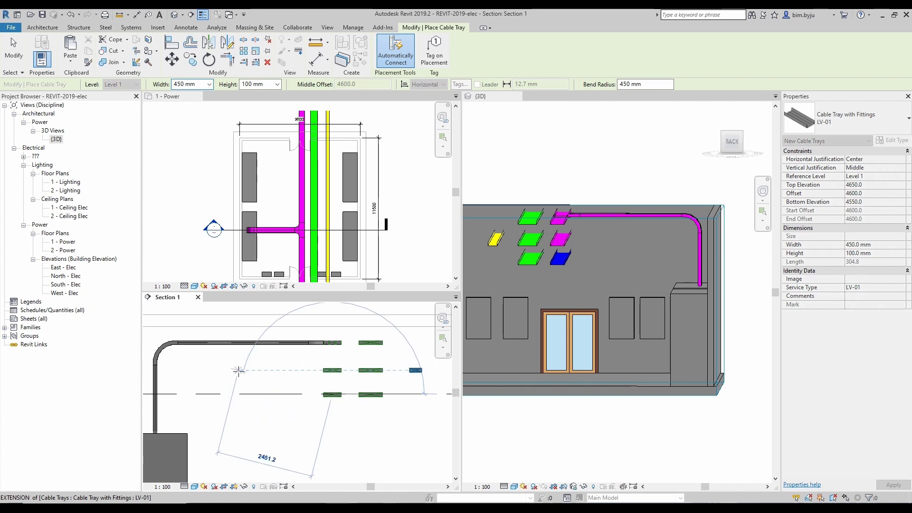
key(Escape)
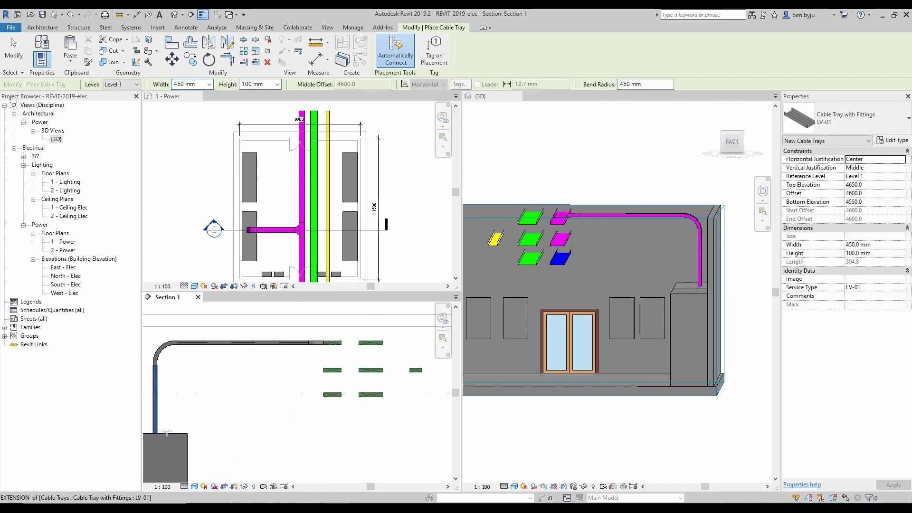
click(167, 431)
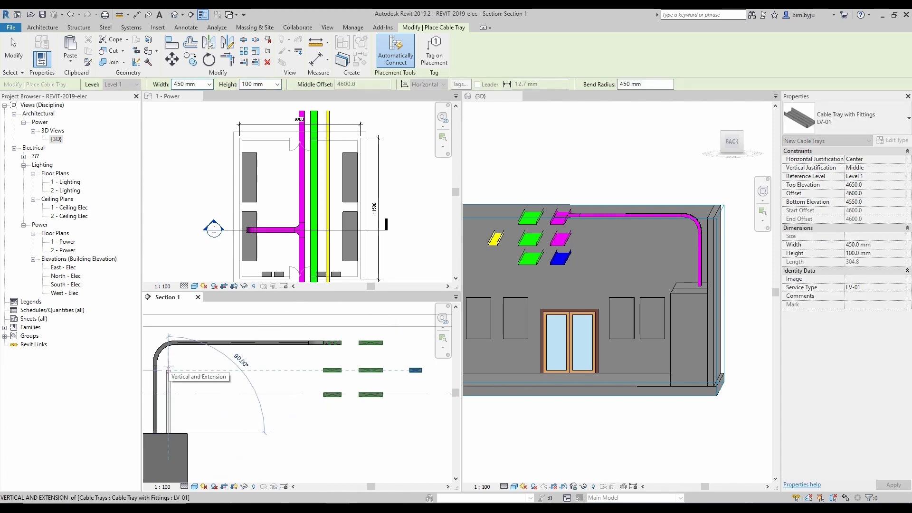
click(167, 369)
click(322, 371)
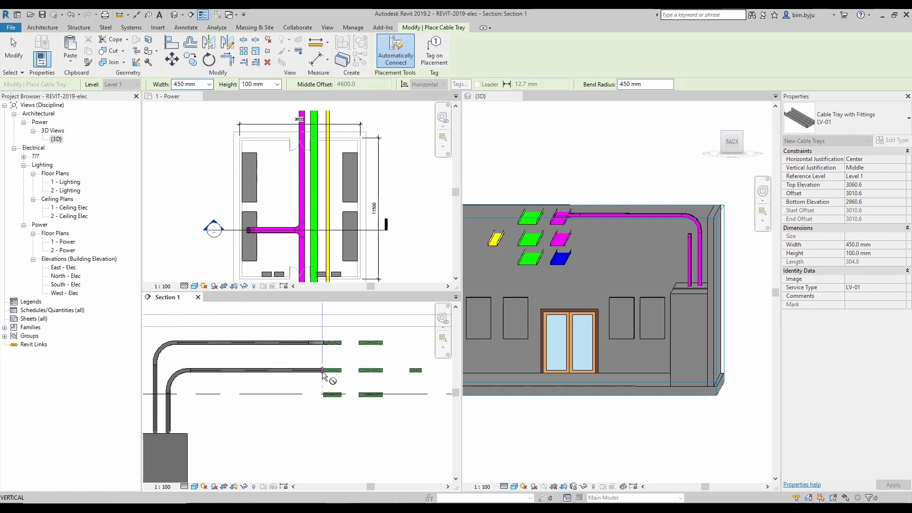
key(Escape)
key(Escape)
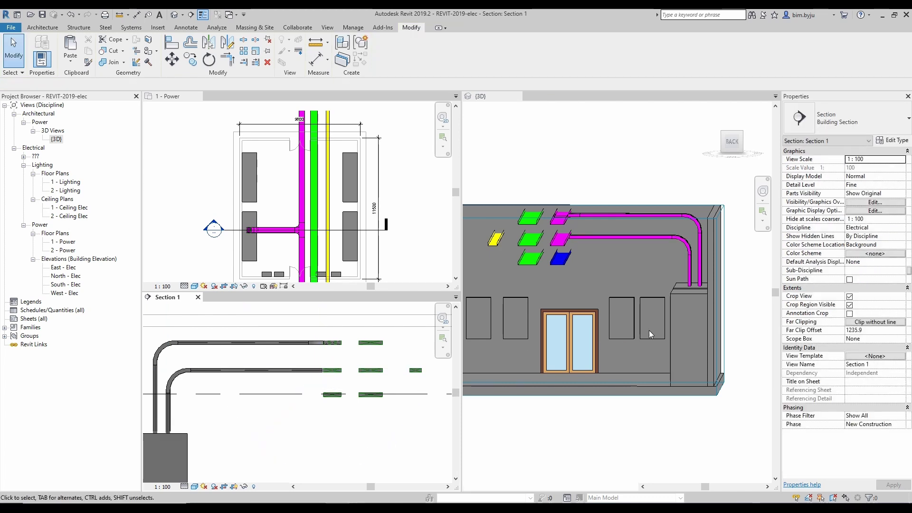
Step: Select the whole second LV-01 branch run in the top-oriented 3D view and nudge it sideways until it sits beside the upper branch
shift+middle_drag(649, 330, 680, 336)
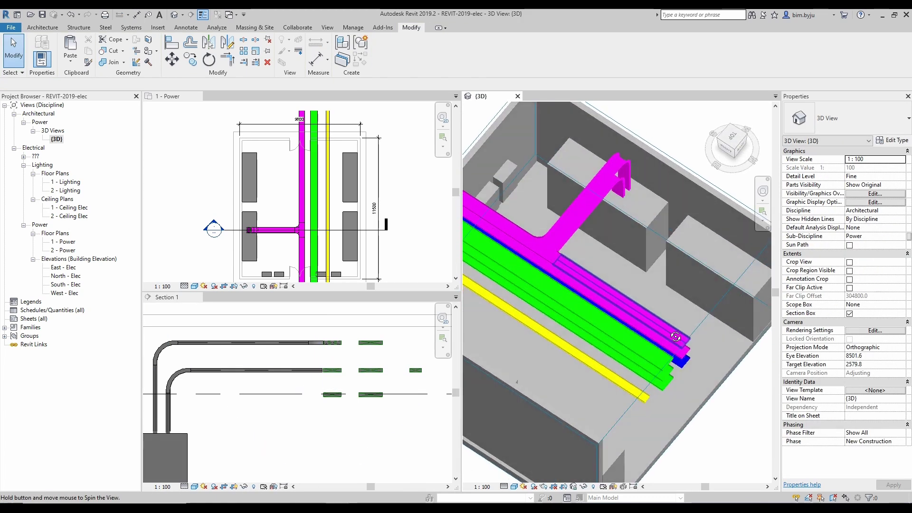
click(749, 147)
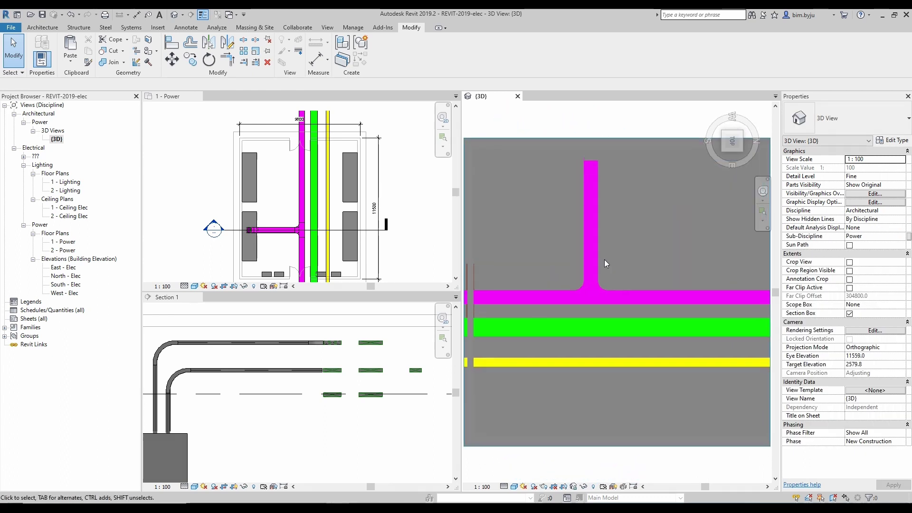
shift+middle_drag(605, 259, 719, 263)
click(630, 198)
key(Tab)
click(630, 198)
click(727, 145)
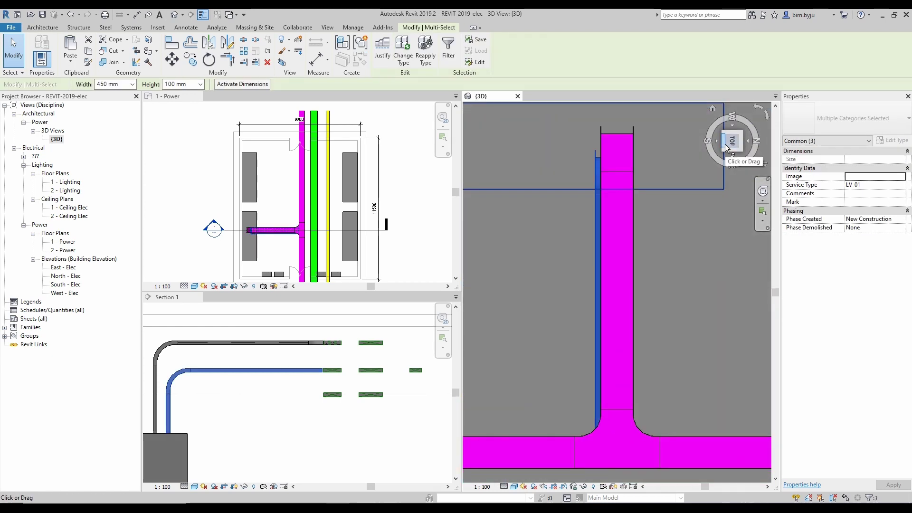
key(Left)
key(Left)
key(Left)
key(Left)
key(Left)
key(Left)
key(Left)
key(Left)
key(Left)
key(Left)
key(Left)
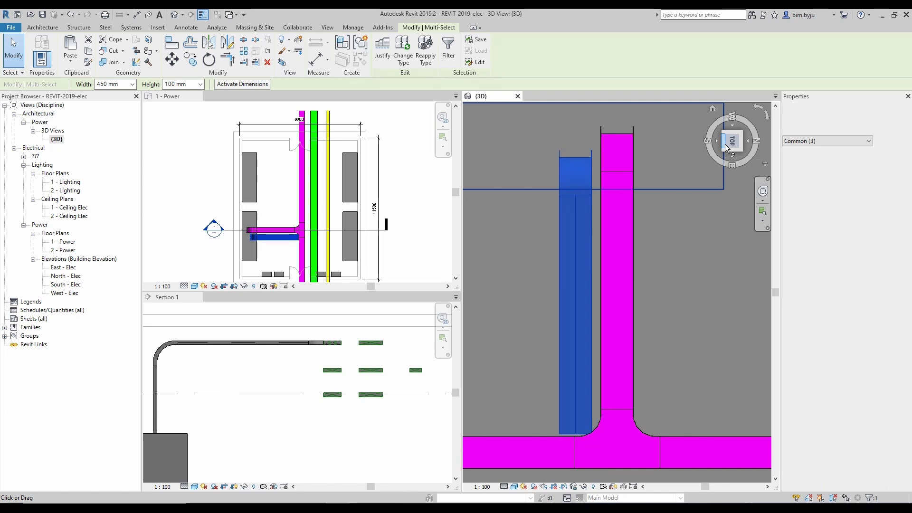
Step: Nudge the selected second LV-01 branch farther from the first LV-01 branch to widen the gap between them
key(Left)
key(Left)
key(Left)
key(Left)
key(Left)
key(Left)
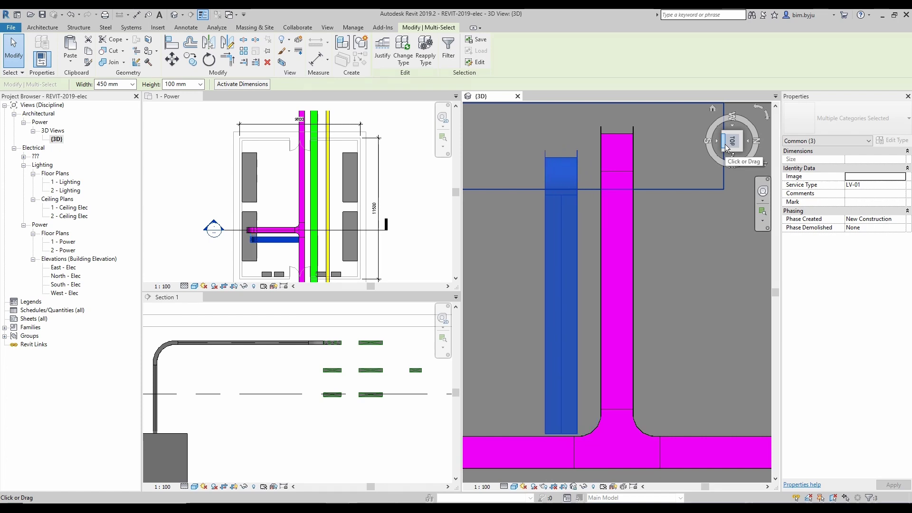
middle_drag(585, 175, 580, 233)
key(Escape)
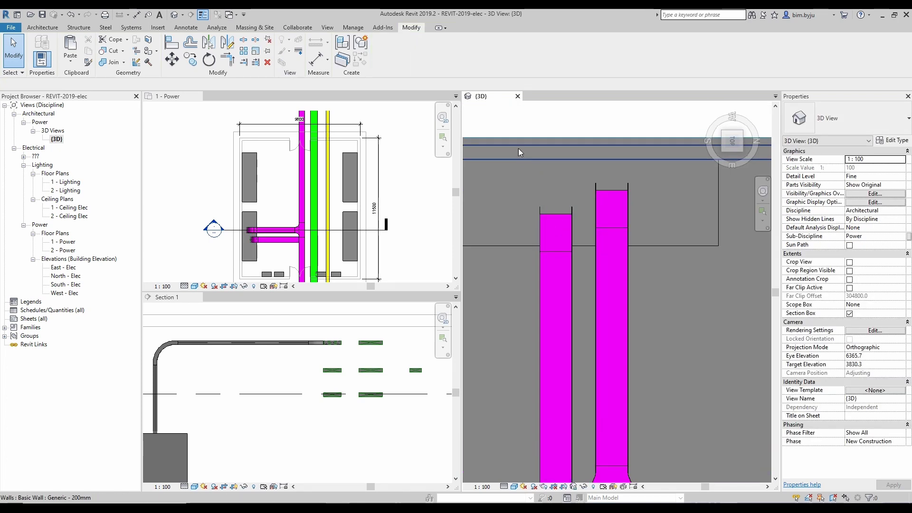
Step: Select the second LV-01 branch's vertical drop with its elbow and nudge it toward the wall until it lines up with the first branch's end
drag(587, 264, 592, 261)
key(Up)
key(Up)
key(Up)
key(Up)
key(Up)
key(Up)
key(Up)
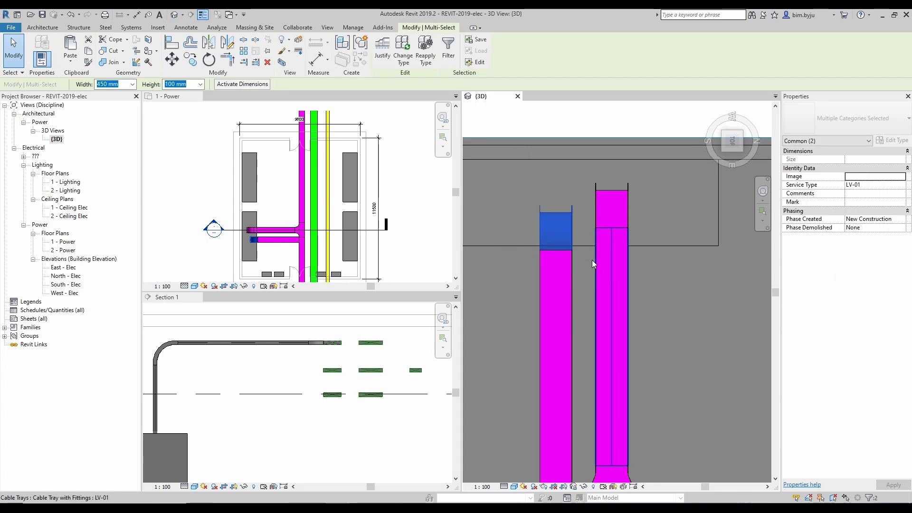
key(Up)
key(Up)
key(Up)
key(Up)
key(Up)
key(Up)
key(Up)
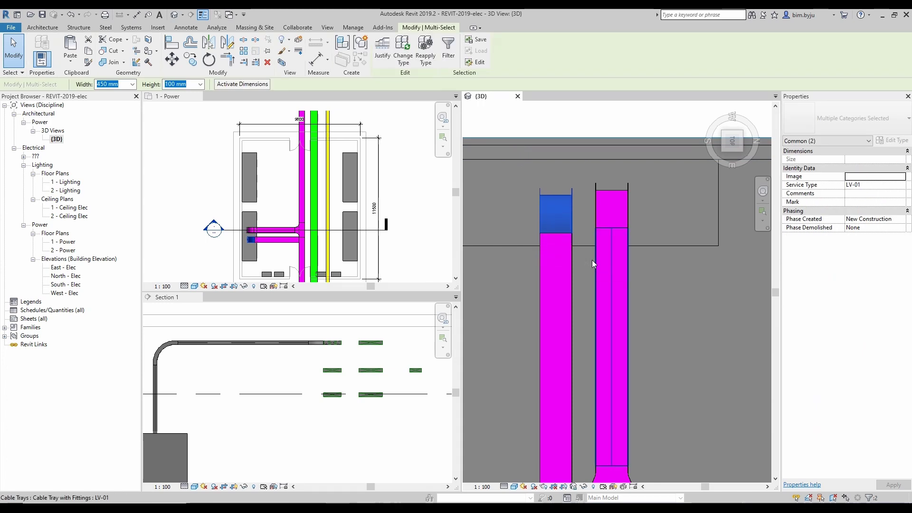
key(Escape)
scroll(278, 239, up, 4)
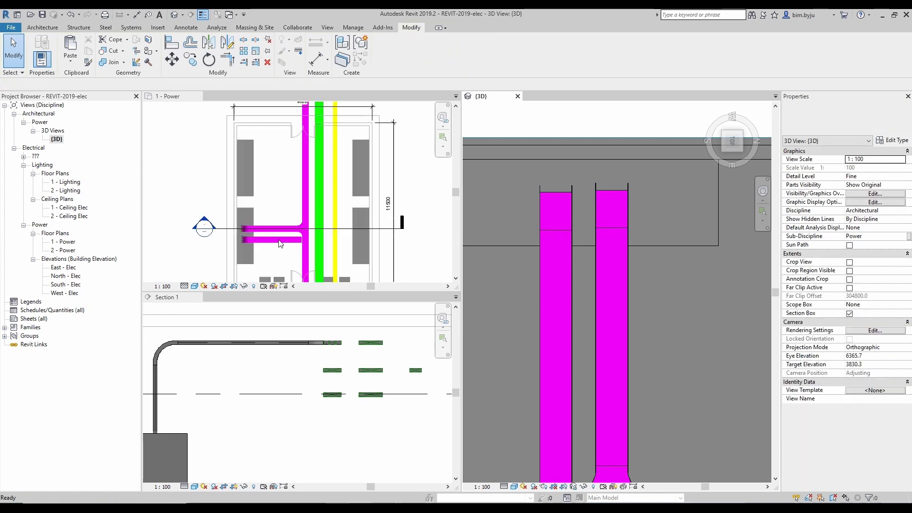
scroll(358, 208, down, 5)
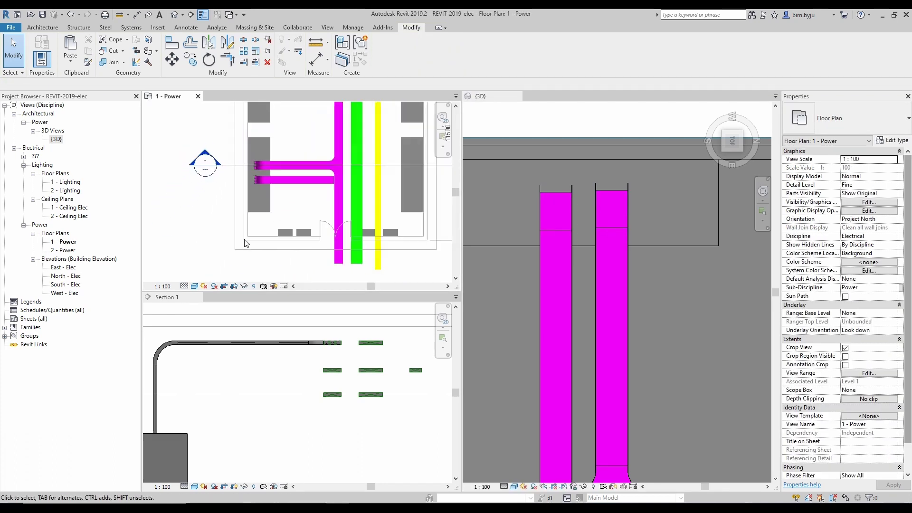
Step: Lower the top of the 3D section box below the top tray tier to expose the second LV-01 branch
scroll(527, 321, down, 4)
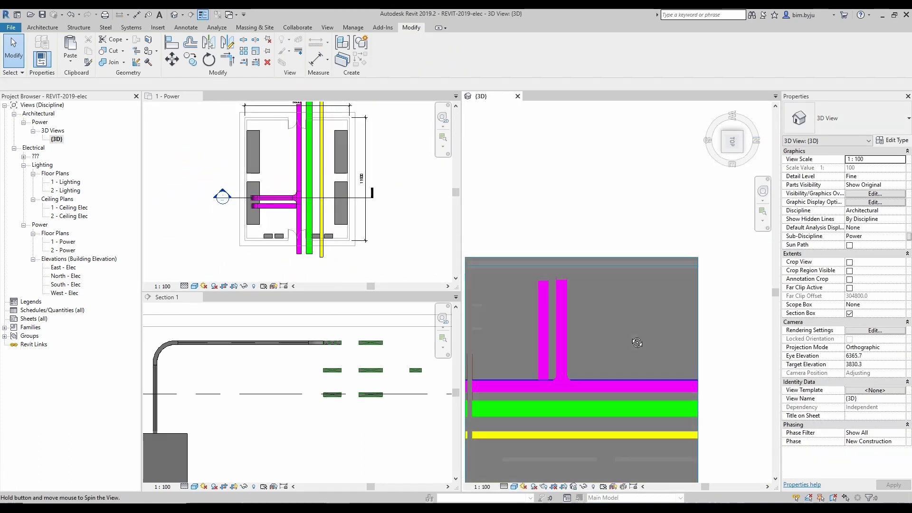
shift+middle_drag(636, 340, 706, 319)
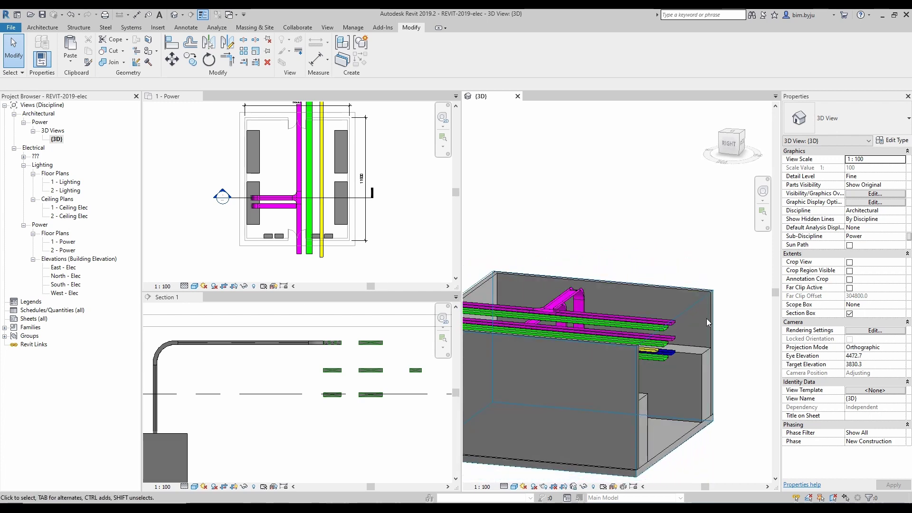
click(690, 312)
drag(563, 310, 559, 332)
shift+middle_drag(559, 333, 654, 373)
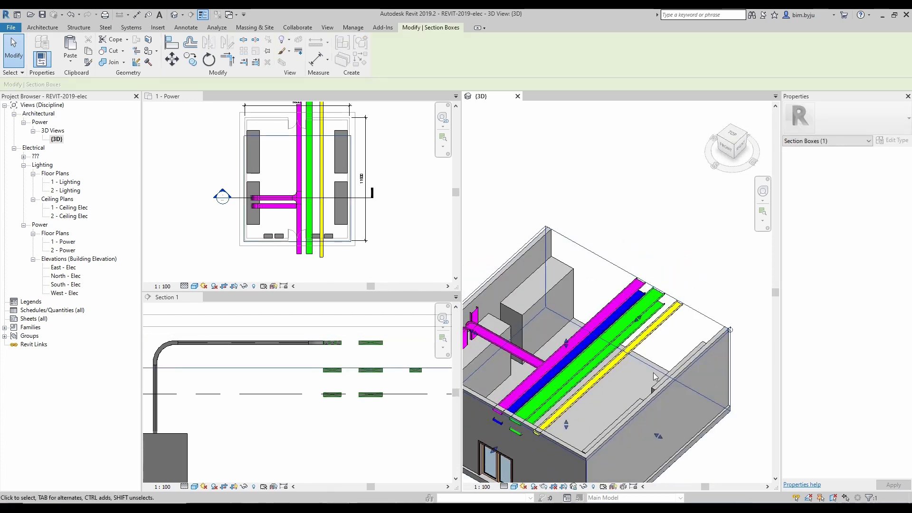
Step: In the top-oriented 3D view, extend the second LV-01 branch's end onto the middle LV-01 main tray to form a tee
click(733, 138)
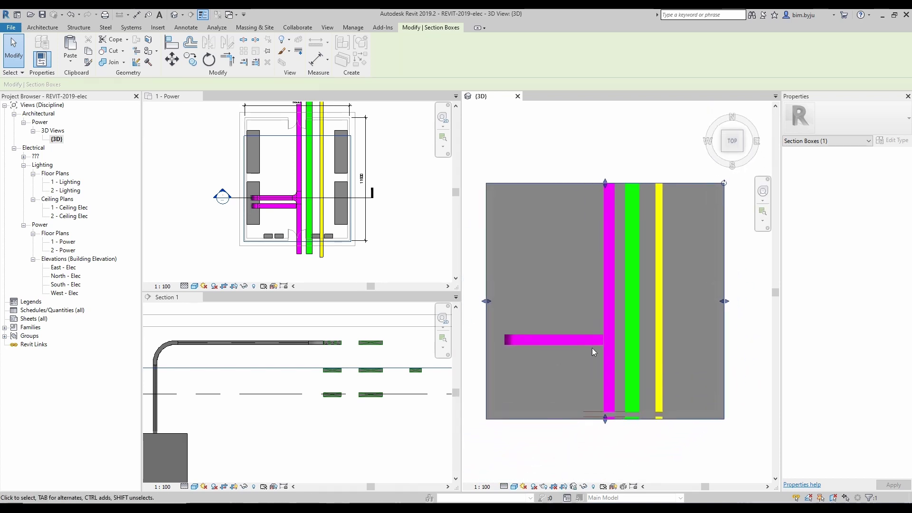
click(599, 338)
scroll(599, 338, up, 4)
drag(615, 327, 625, 328)
Step: Lower the section box's top below the middle tray tier and orient the 3D view to the top
click(572, 368)
shift+middle_drag(573, 368, 600, 290)
click(600, 288)
drag(618, 244, 615, 254)
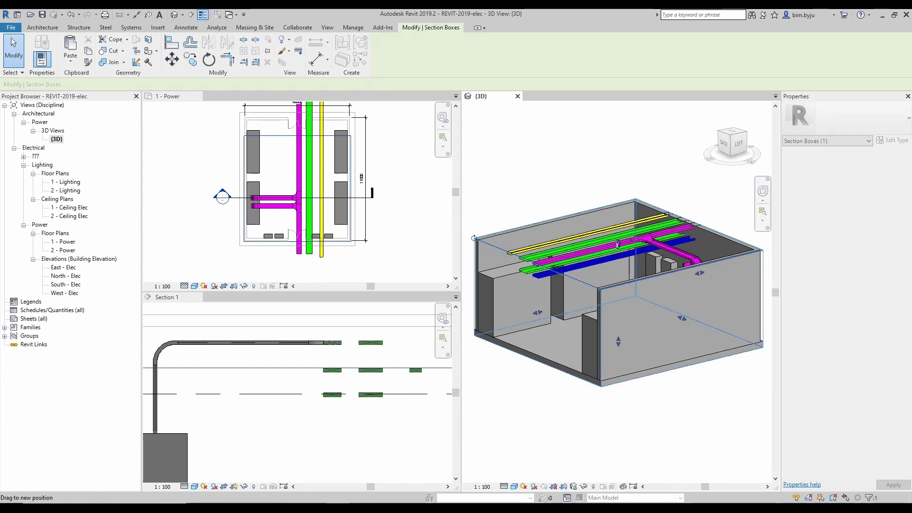
shift+middle_drag(592, 283, 731, 349)
click(732, 141)
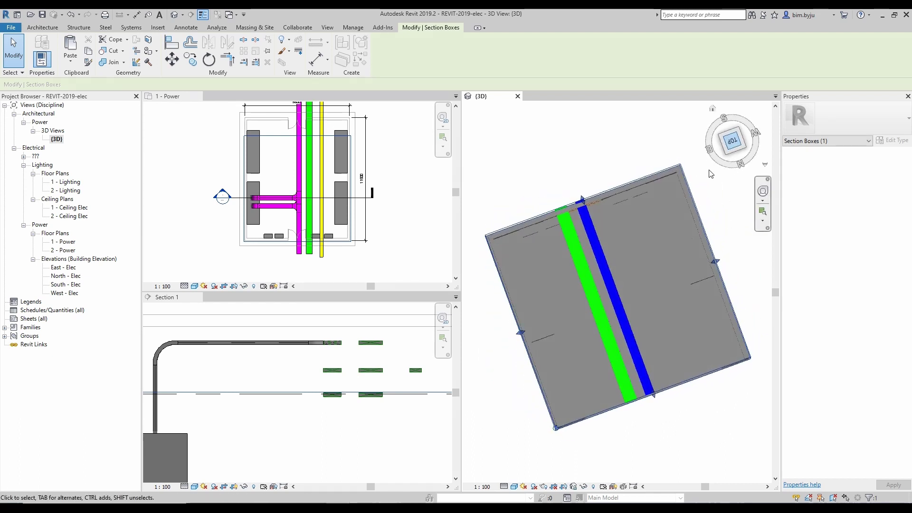
Step: Select the vertical drops of both LV-01 branches and nudge them toward the door wall, clear of the Section 1 line
click(662, 245)
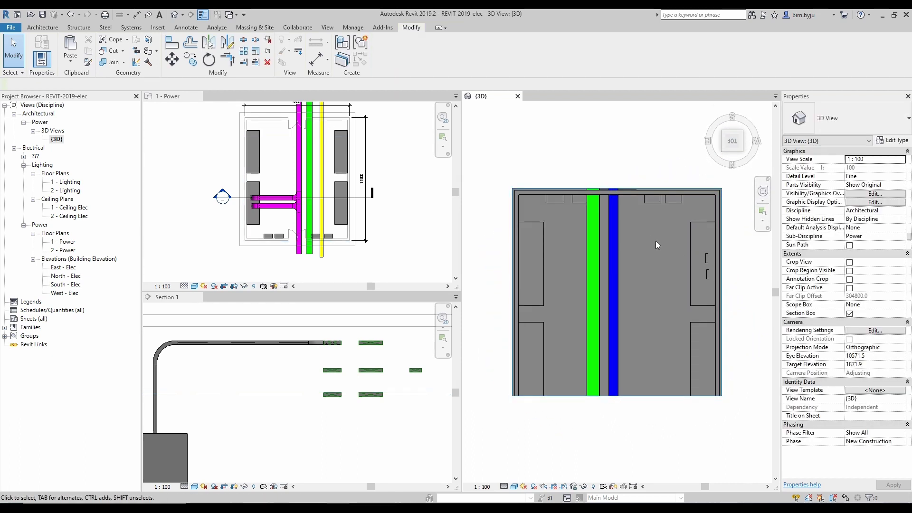
drag(654, 241, 722, 288)
key(Up)
key(Up)
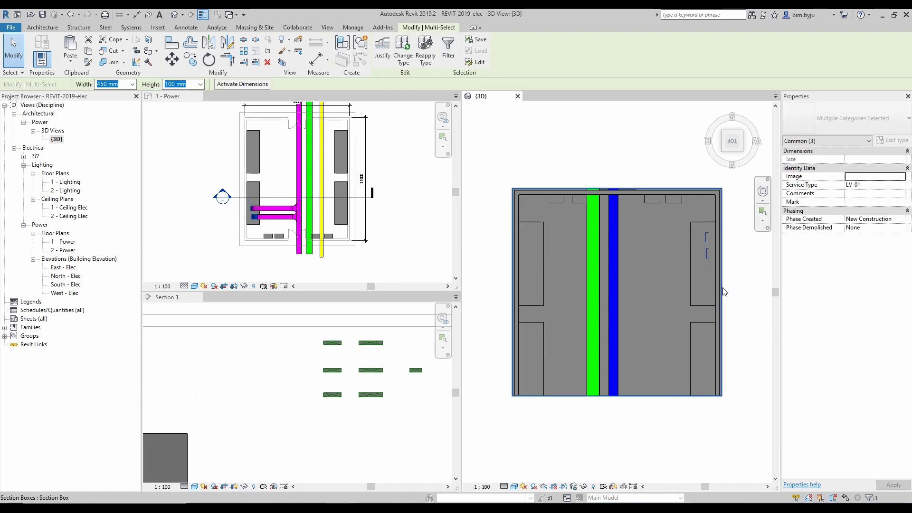
key(Escape)
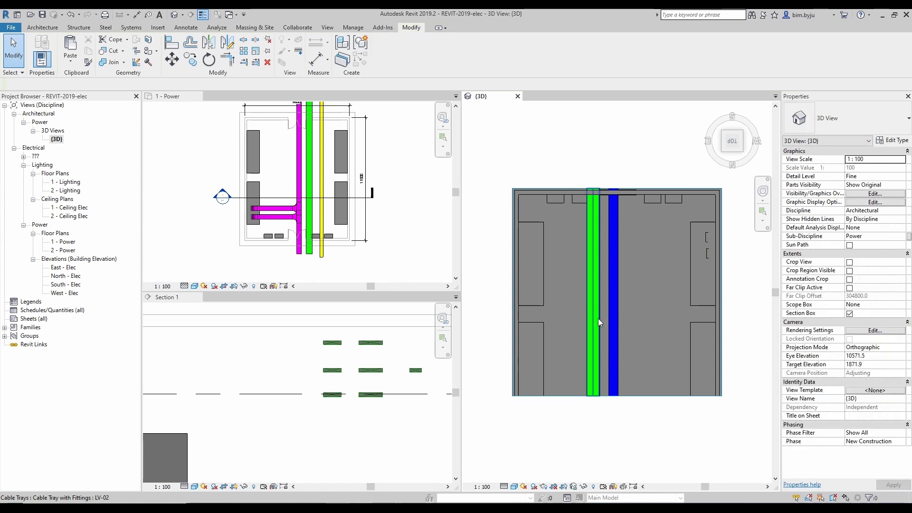
Step: In Section 1, draw a 450 x 100 mm LV-03 branch from the panelboard up to offset 4000 mm and across to the bottom main tray's edge
shift+middle_drag(598, 318, 649, 253)
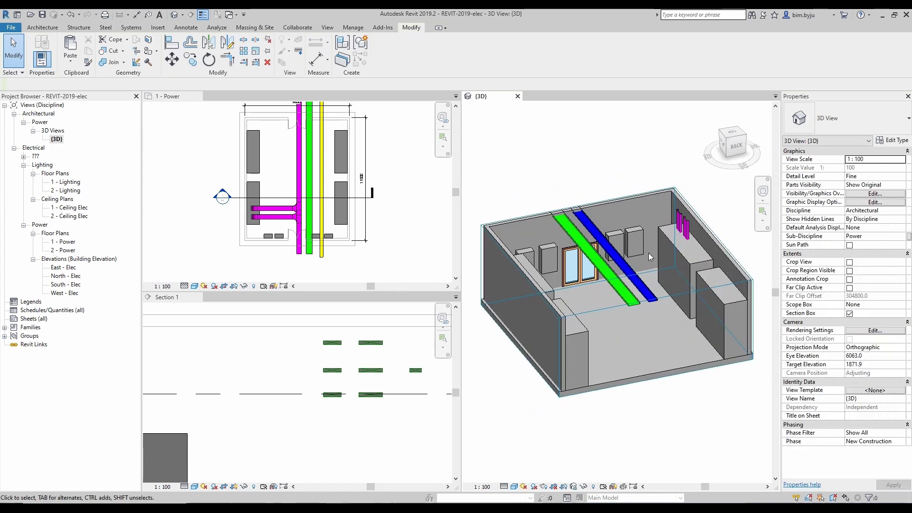
click(626, 264)
click(350, 407)
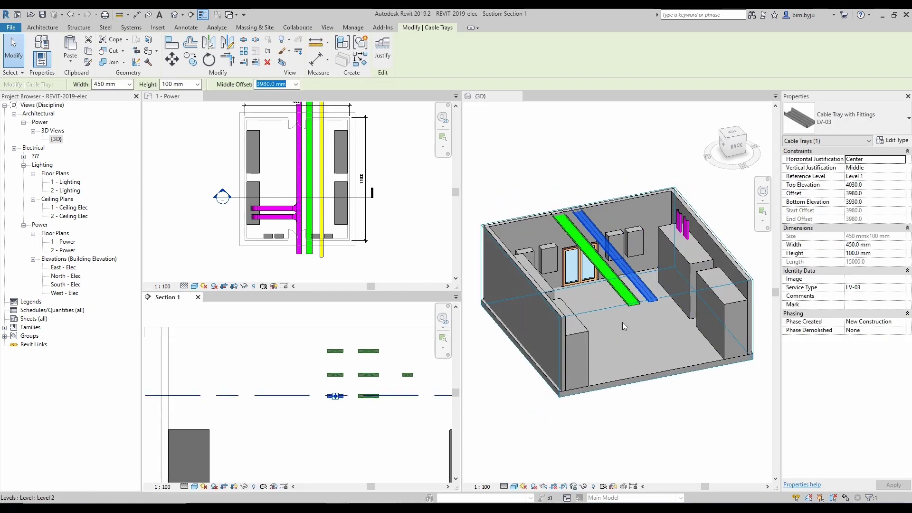
key(s)
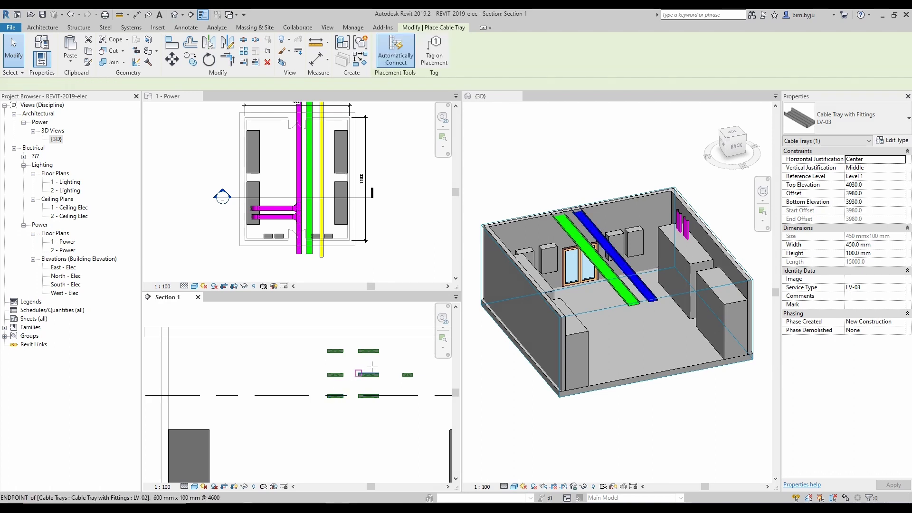
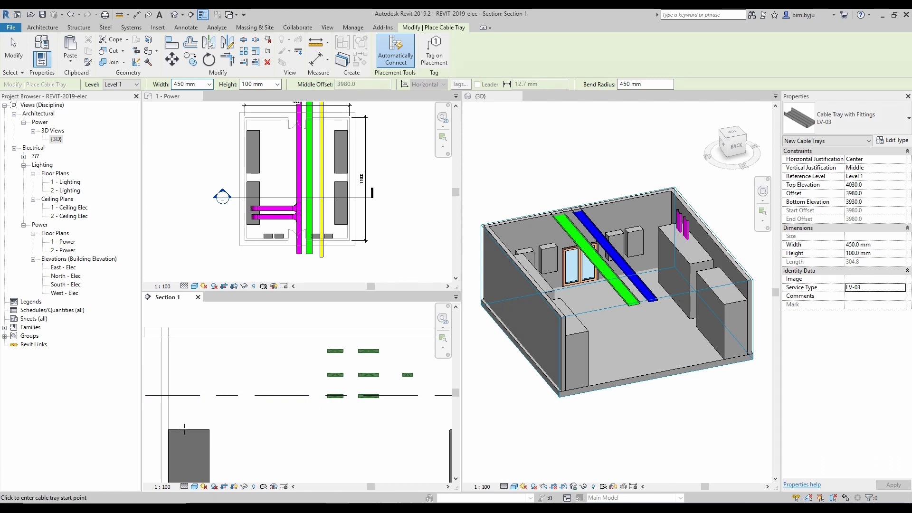
click(185, 429)
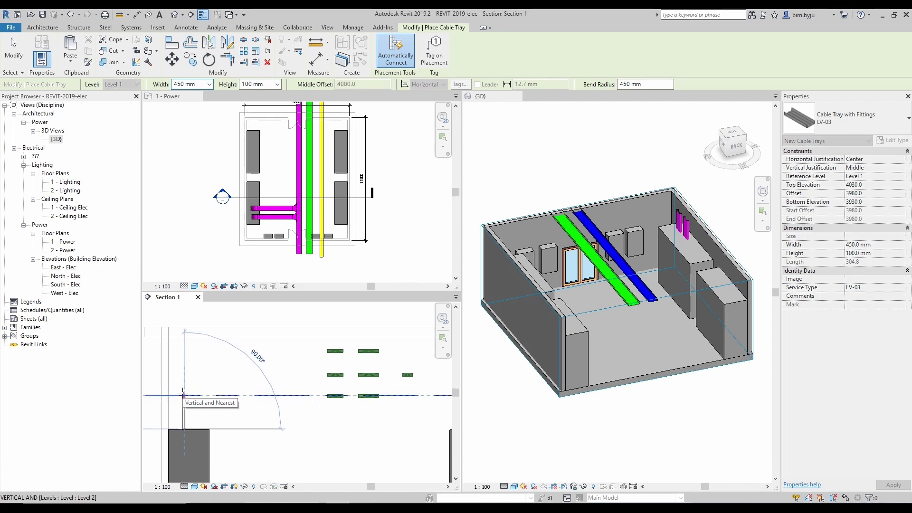
scroll(184, 396, up, 1)
click(183, 395)
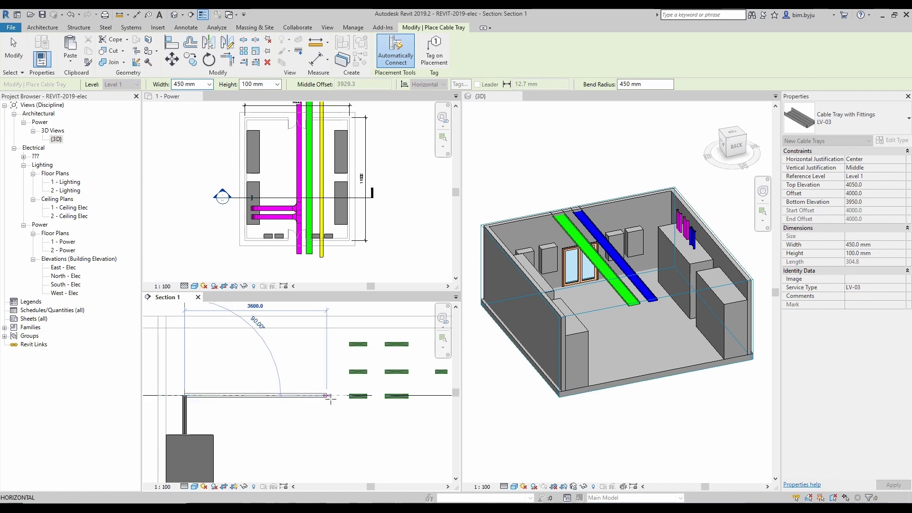
click(345, 396)
scroll(346, 395, up, 2)
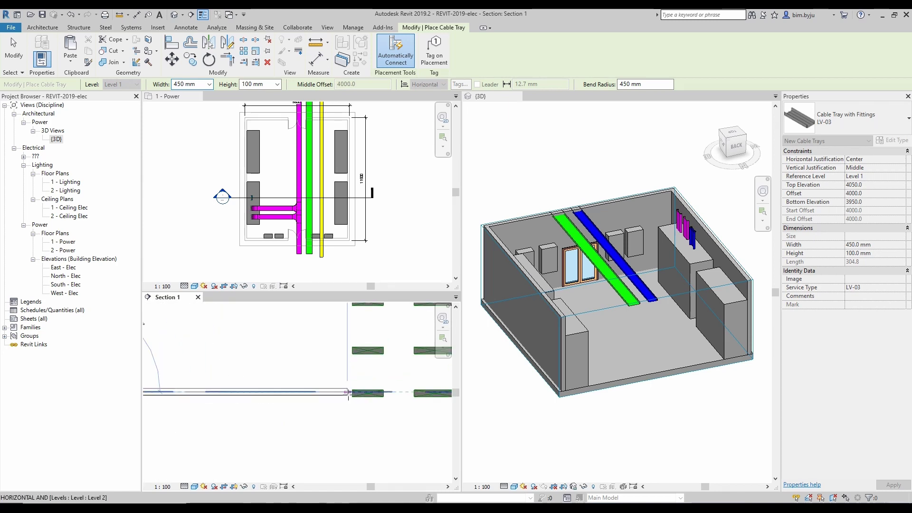
key(Escape)
key(Escape)
Step: Check the LV-03 main tray's middle offset and set the horizontal LV-03 branch to the same 3980 mm
click(367, 394)
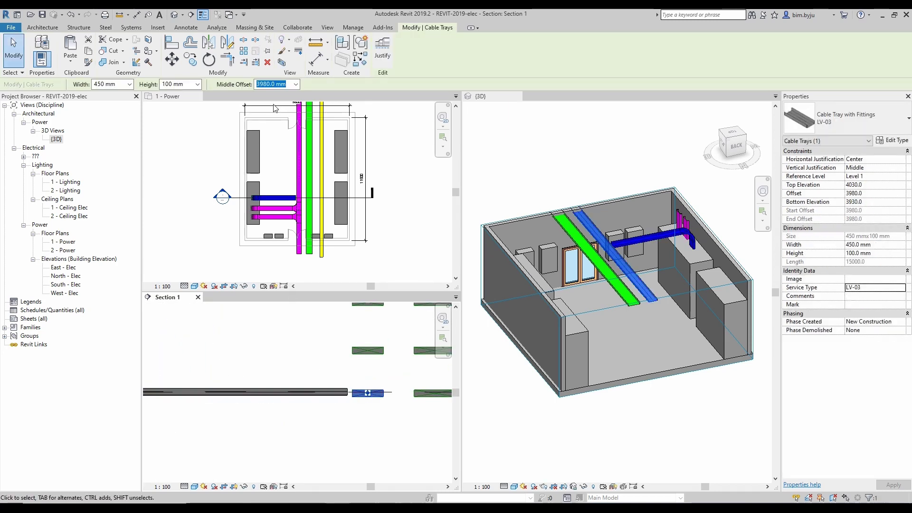
click(250, 392)
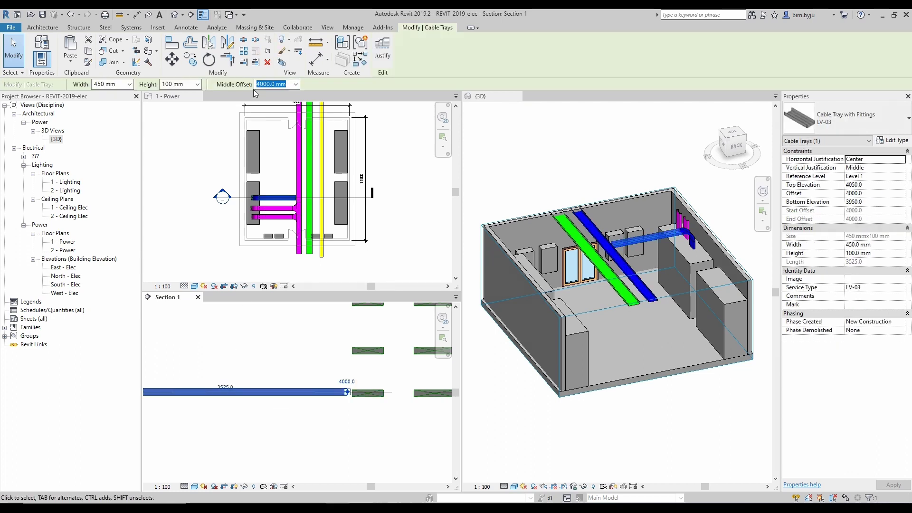
key(Escape)
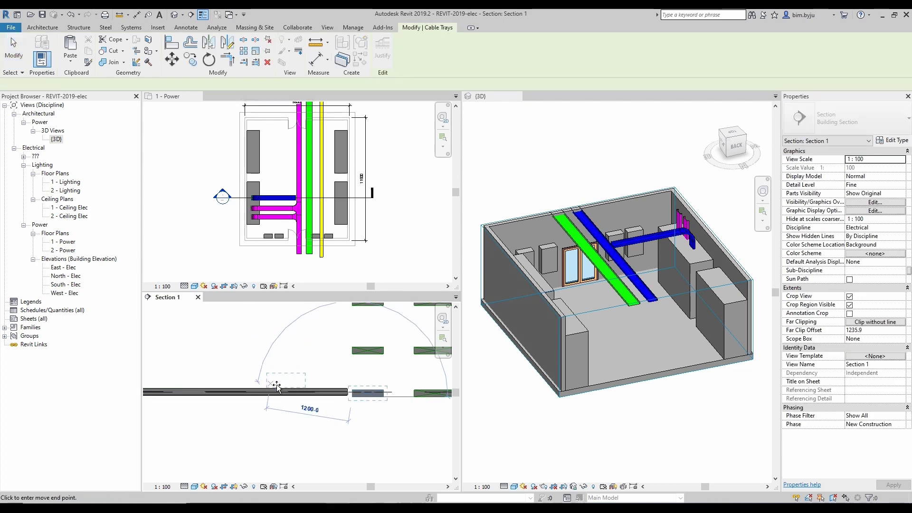
click(366, 400)
click(283, 84)
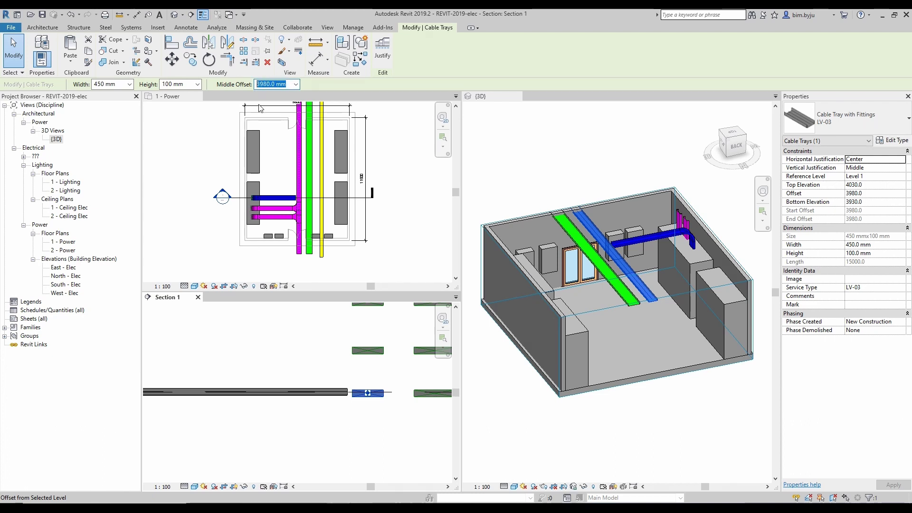
key(Escape)
click(261, 387)
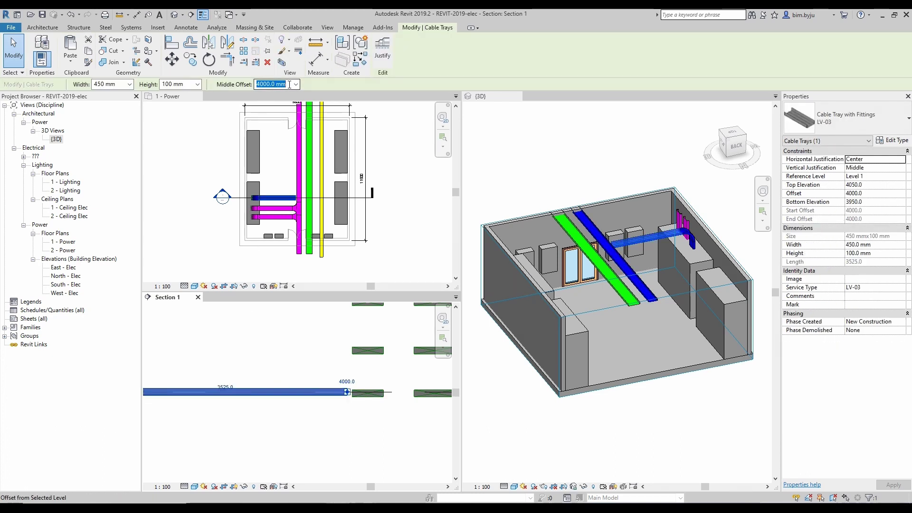
click(244, 318)
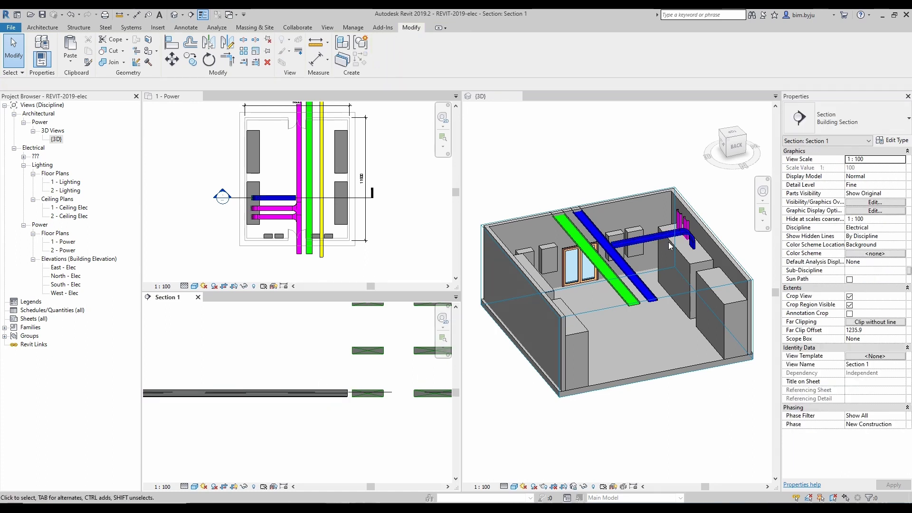
Step: Join the LV-03 branch to the blue LV-03 main tray with a tee by extending its end to that tray's centerline in the top-oriented 3D view
click(639, 263)
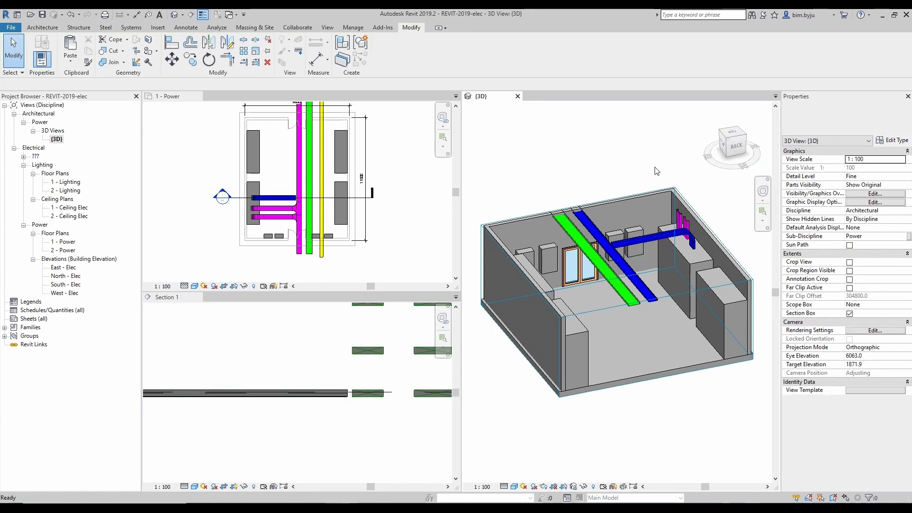
drag(723, 133, 720, 142)
click(722, 143)
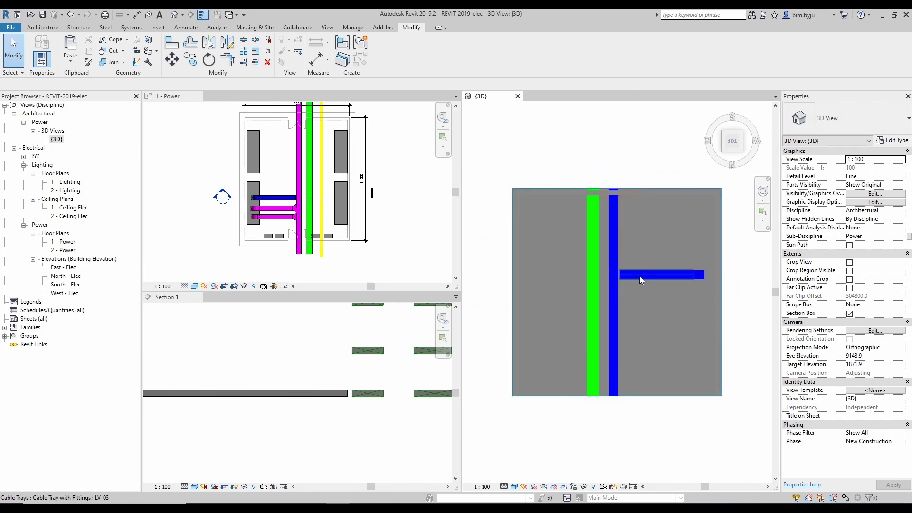
click(619, 275)
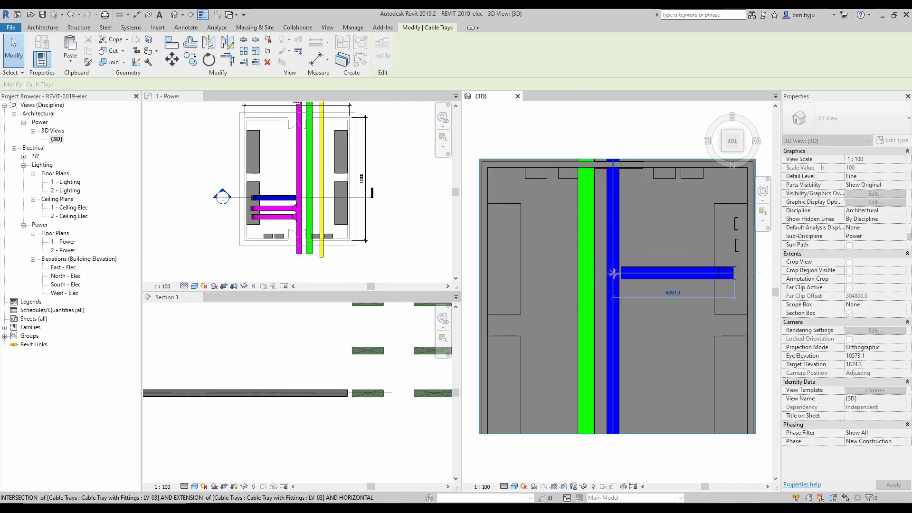
key(Escape)
shift+middle_drag(626, 309, 696, 297)
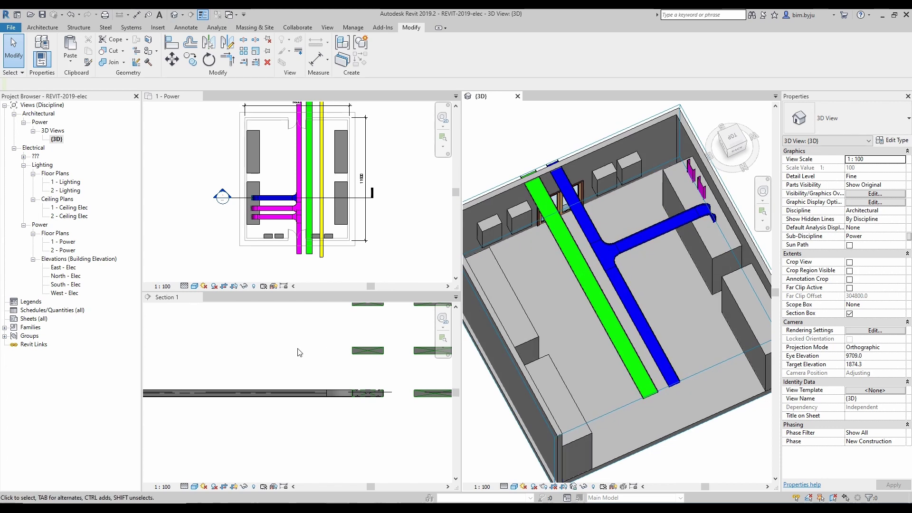
Step: In the 1 - Power plan, shift the LV-03 branch closer to the two LV-01 branches, off the Section 1 line
scroll(280, 216, up, 2)
scroll(250, 210, up, 2)
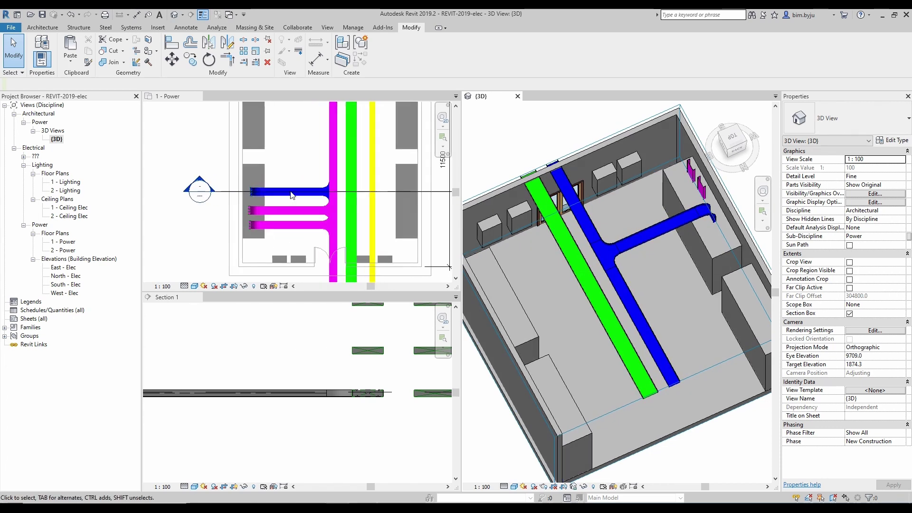
click(292, 199)
scroll(291, 199, up, 2)
click(298, 195)
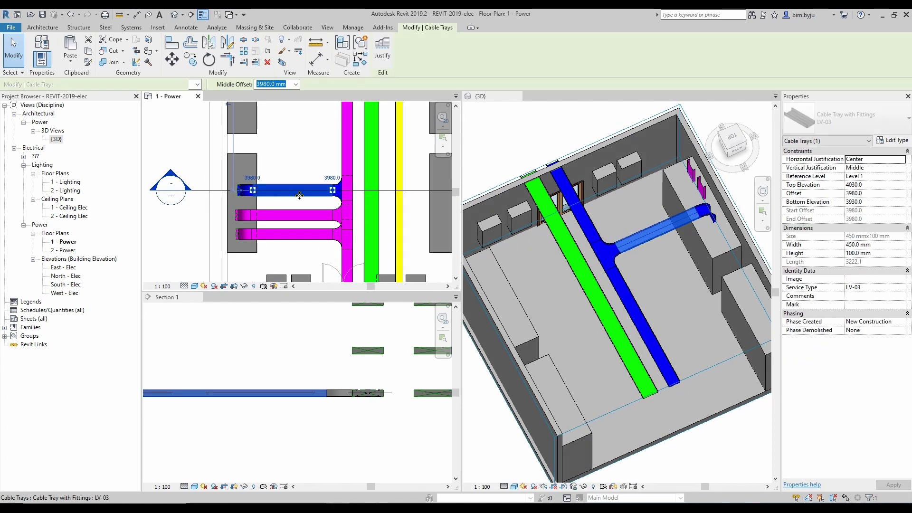
drag(300, 196, 299, 197)
key(Escape)
shift+middle_drag(683, 338, 620, 277)
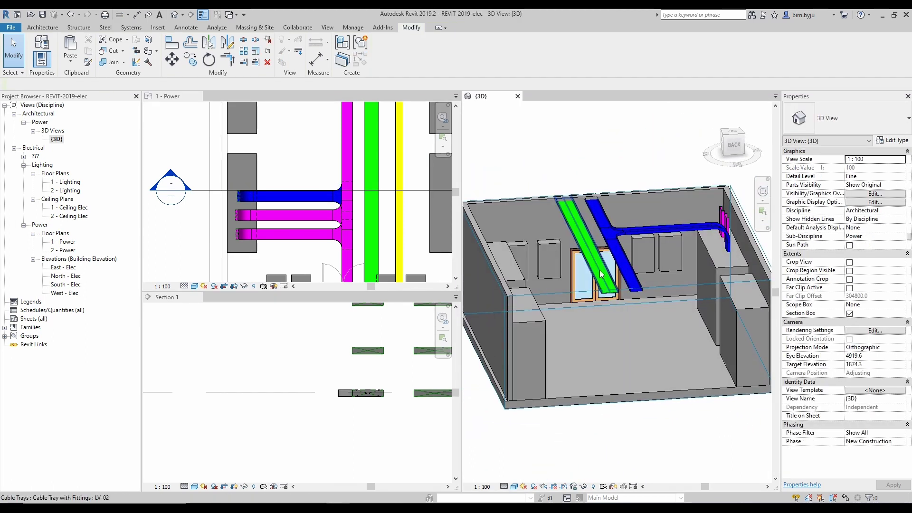
Step: Extend the 3D view's section box outward beyond the room so more of the main trays is shown
shift+middle_drag(715, 261, 625, 292)
click(625, 292)
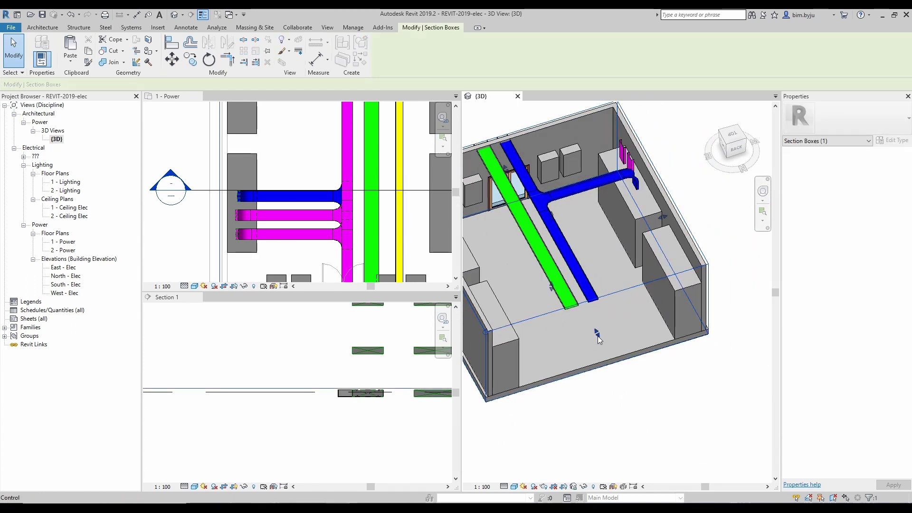
drag(598, 335, 660, 428)
shift+middle_drag(547, 348, 635, 341)
key(Escape)
Step: Split the green LV-02 main tray at two points in the 3D view and delete the segment between the splits
key(s)
key(l)
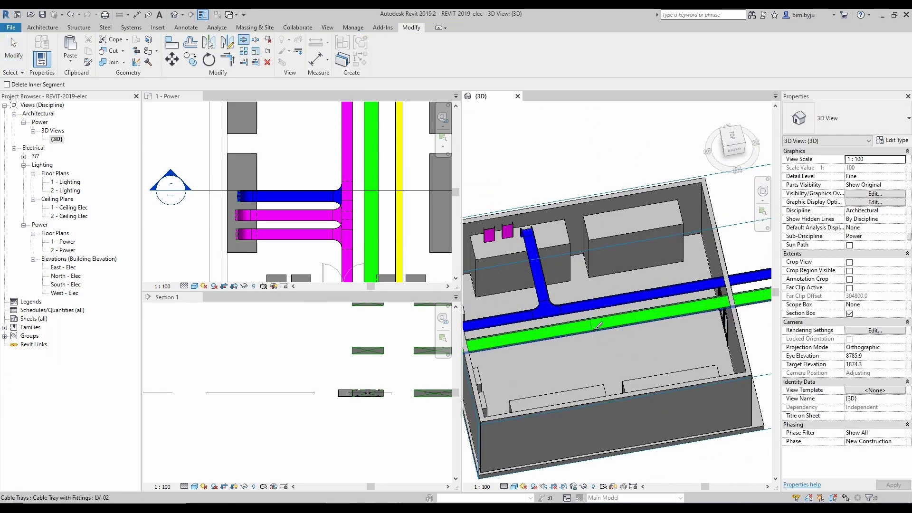
click(651, 323)
key(Escape)
scroll(639, 329, up, 2)
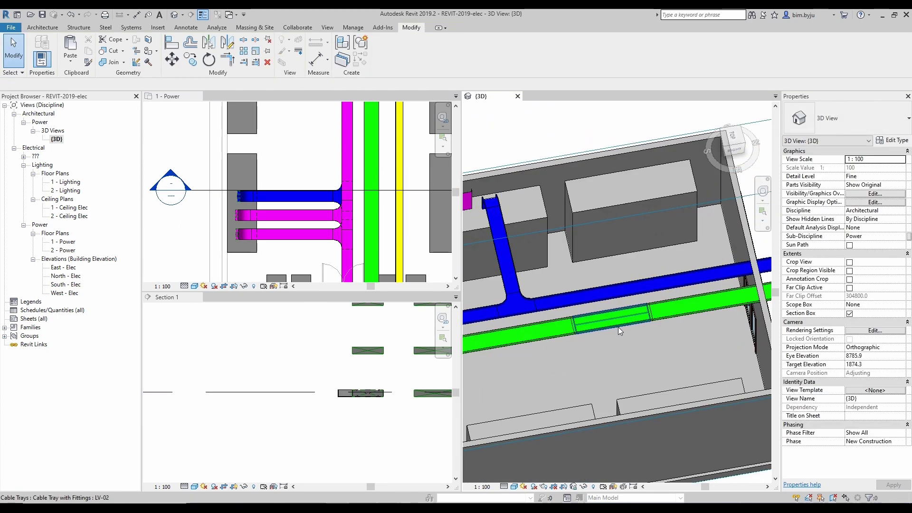
click(617, 327)
key(Delete)
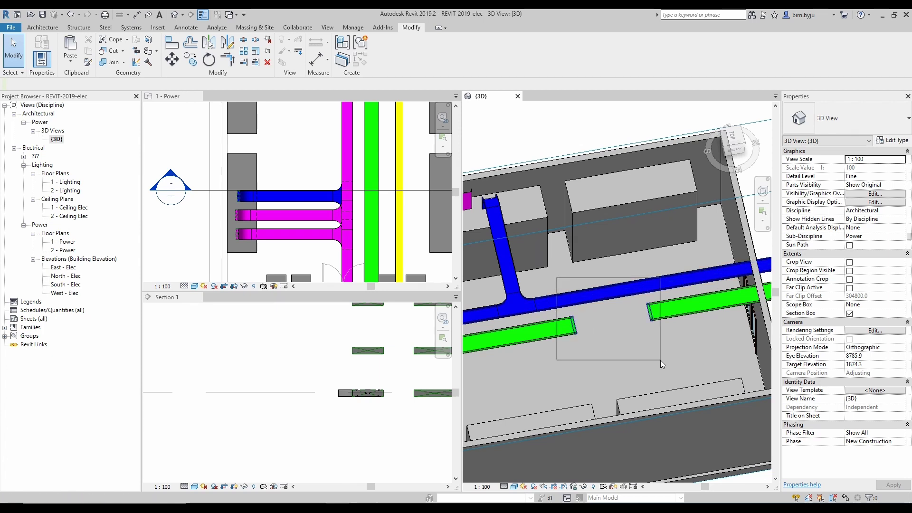
drag(661, 360, 657, 358)
scroll(624, 328, down, 4)
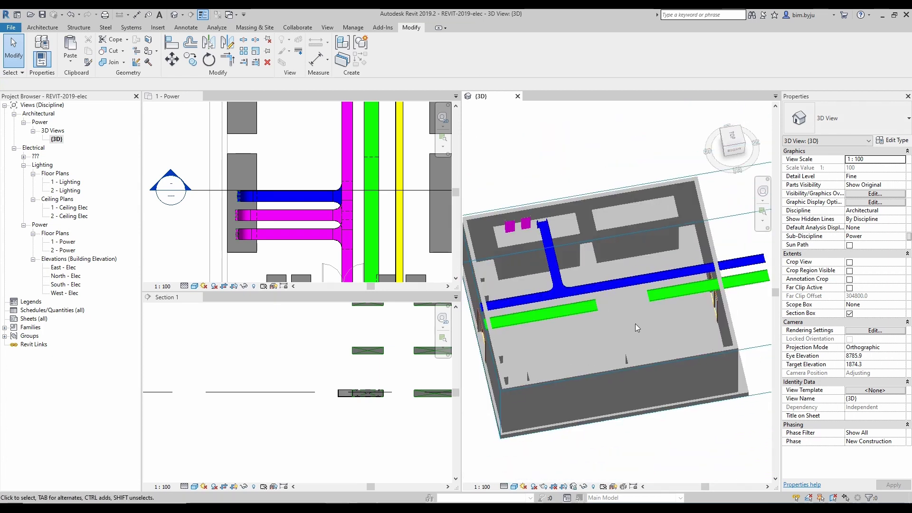
shift+middle_drag(635, 324, 685, 230)
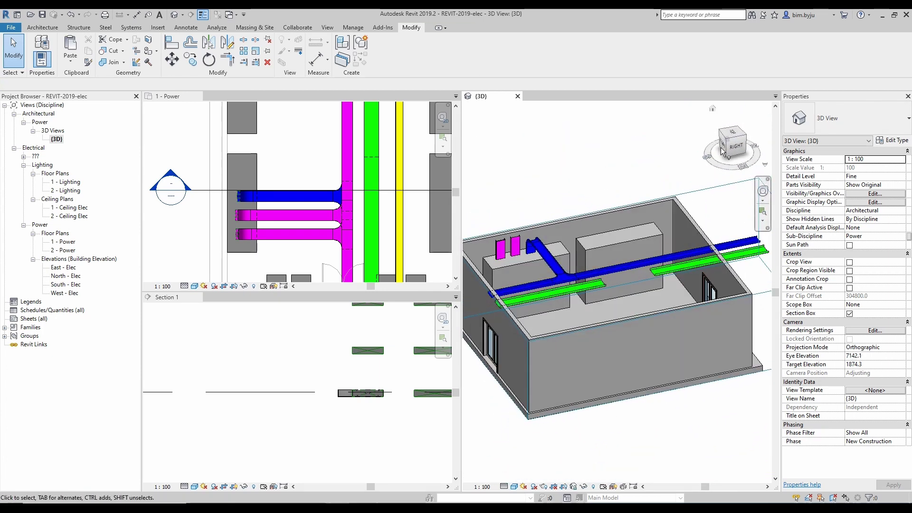
Step: Try to pull back the LV-02 tray ends on both sides of the gap in the top-oriented 3D view, and undo
click(733, 134)
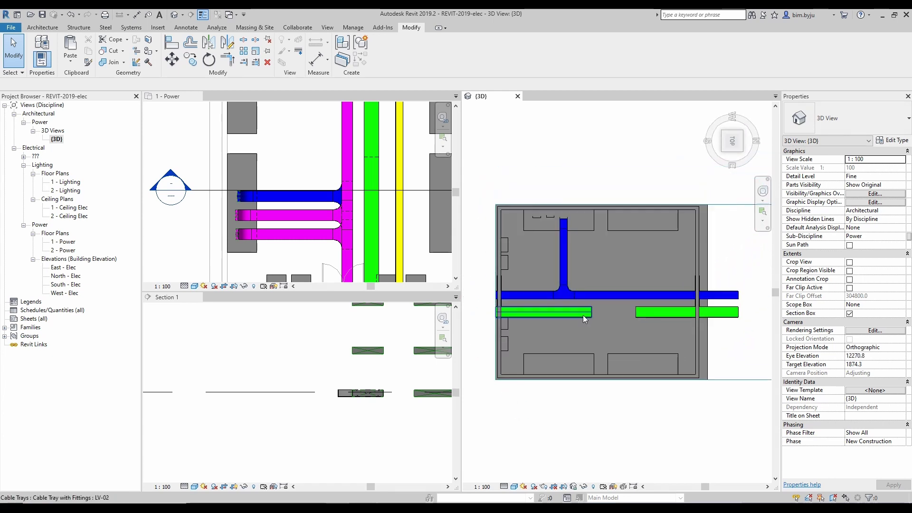
click(588, 316)
drag(592, 312, 566, 313)
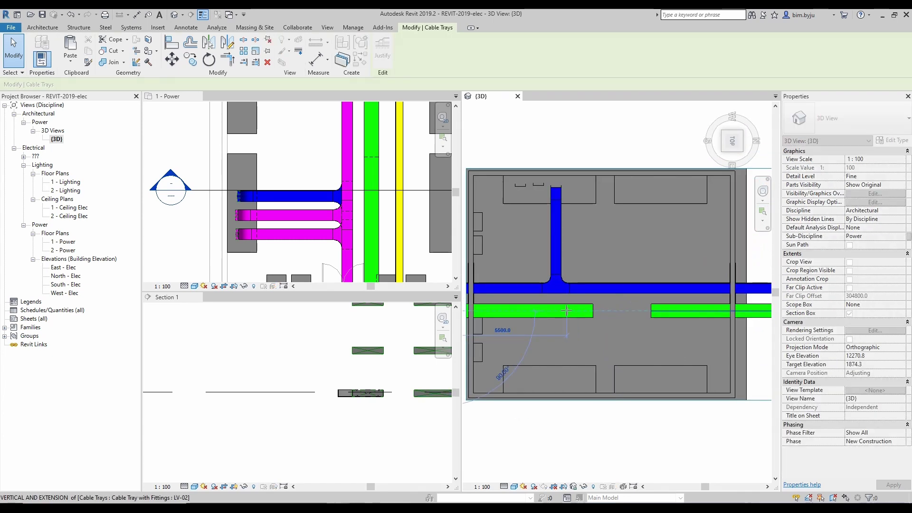
click(678, 316)
key(Escape)
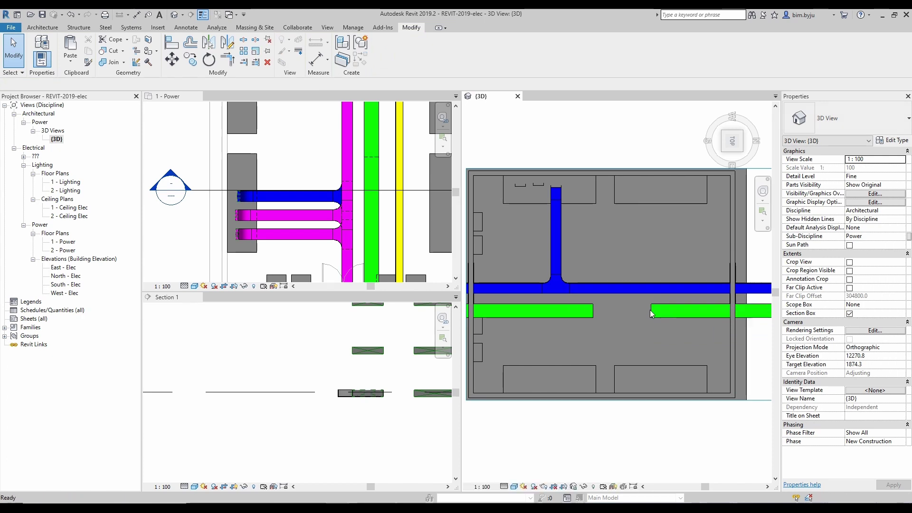
scroll(650, 309, up, 2)
key(ctrl+z)
Step: Delete the two union fittings on the green LV-02 main tray to clear the earlier splits
drag(555, 272, 573, 312)
key(Delete)
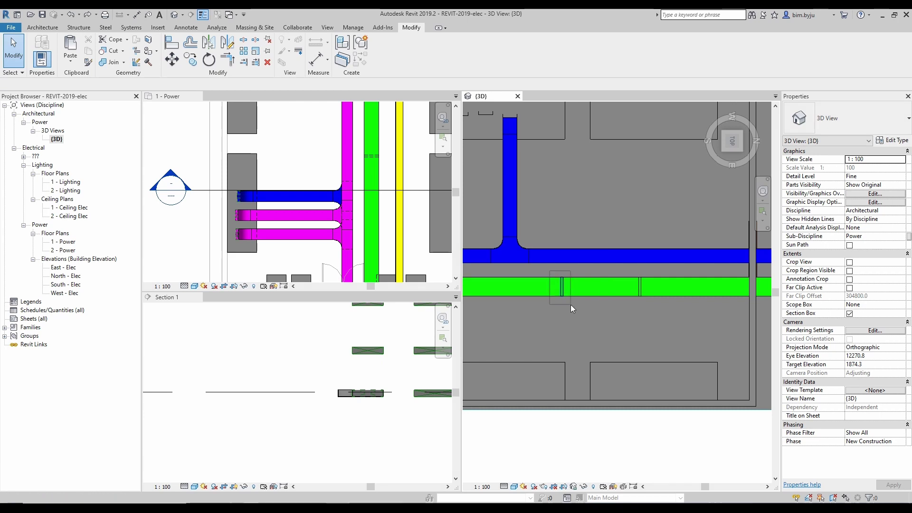
drag(571, 306, 571, 305)
key(Delete)
drag(627, 267, 659, 315)
key(Delete)
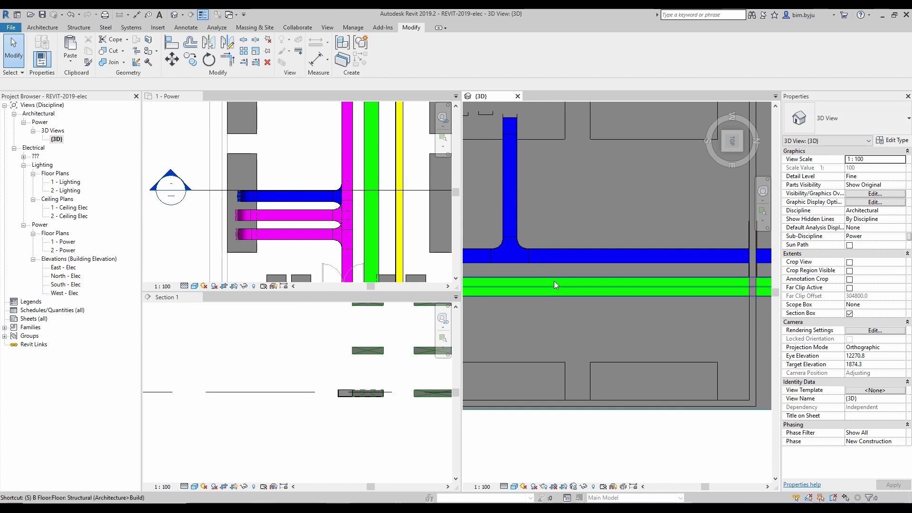
Step: Split the green LV-02 main tray at two points and delete the union fittings at the splits
key(s)
key(l)
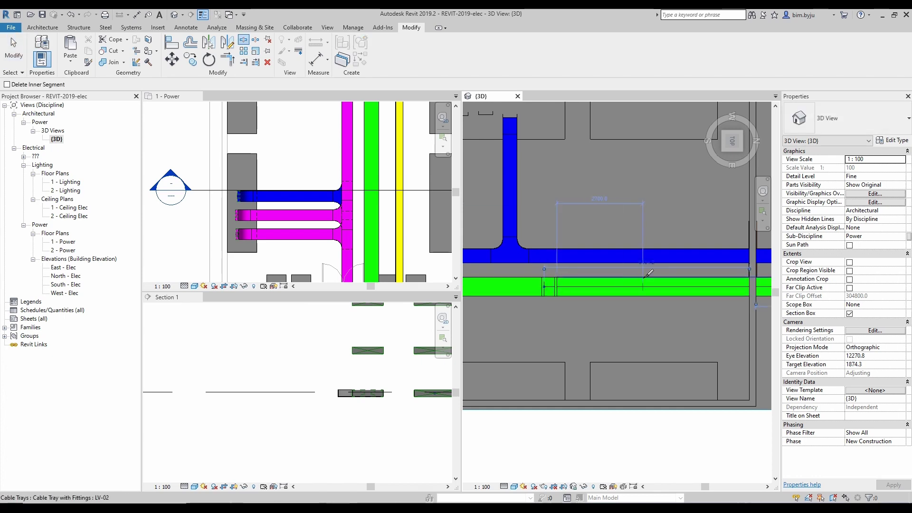
drag(624, 221, 679, 327)
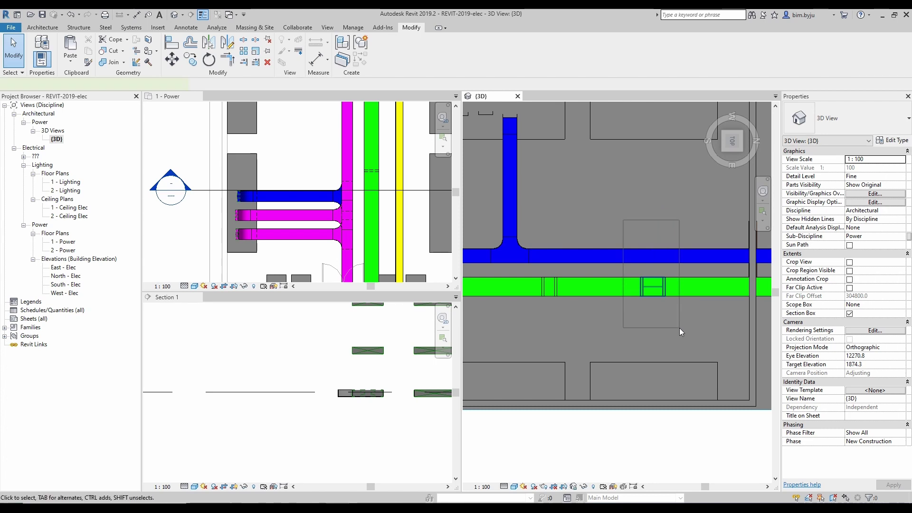
key(Delete)
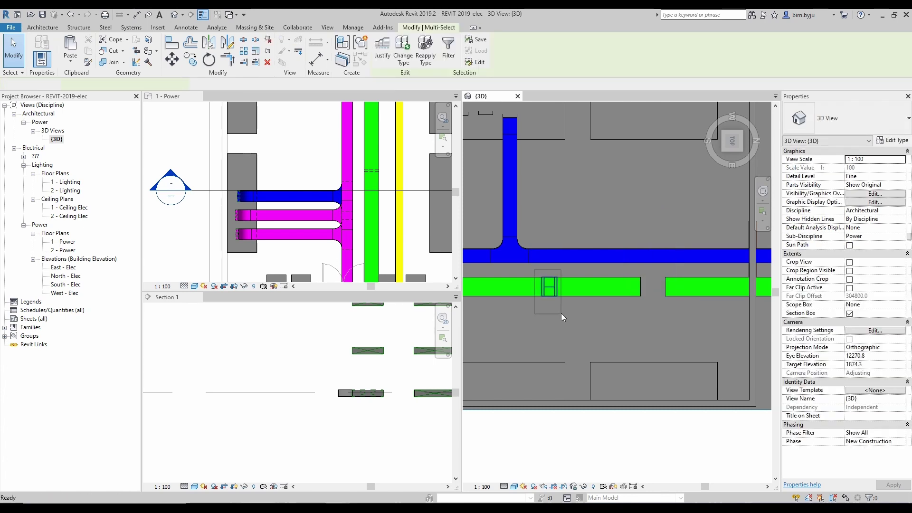
scroll(678, 306, down, 2)
Step: Shorten both outer LV-02 segments by pulling their inner ends away from the middle segment
click(671, 294)
key(Escape)
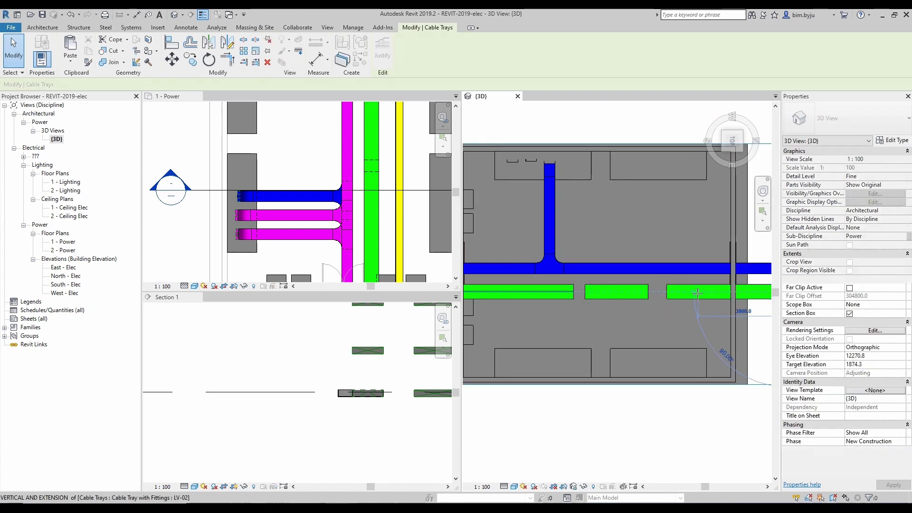
click(569, 296)
click(574, 291)
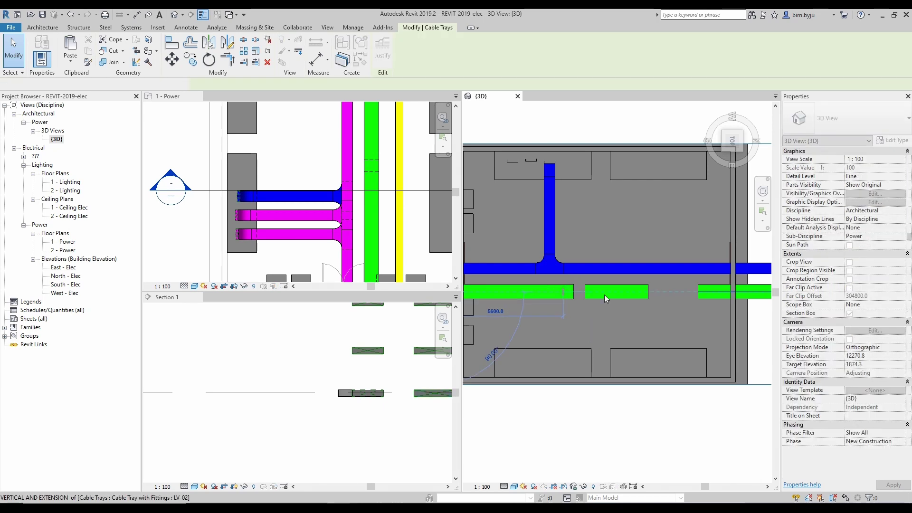
Step: Lengthen the middle LV-02 segment to 3500 mm and set its middle offset to 3750 mm
click(669, 293)
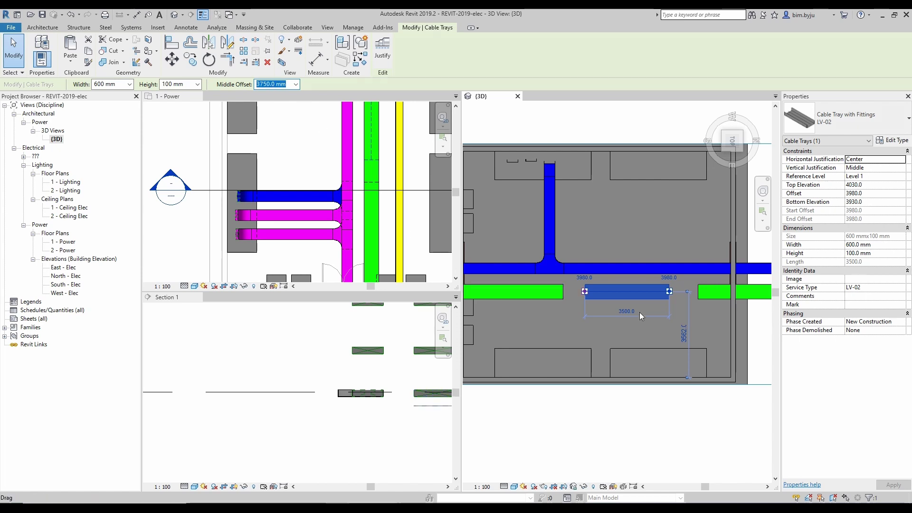
key(Escape)
shift+middle_drag(644, 326, 753, 309)
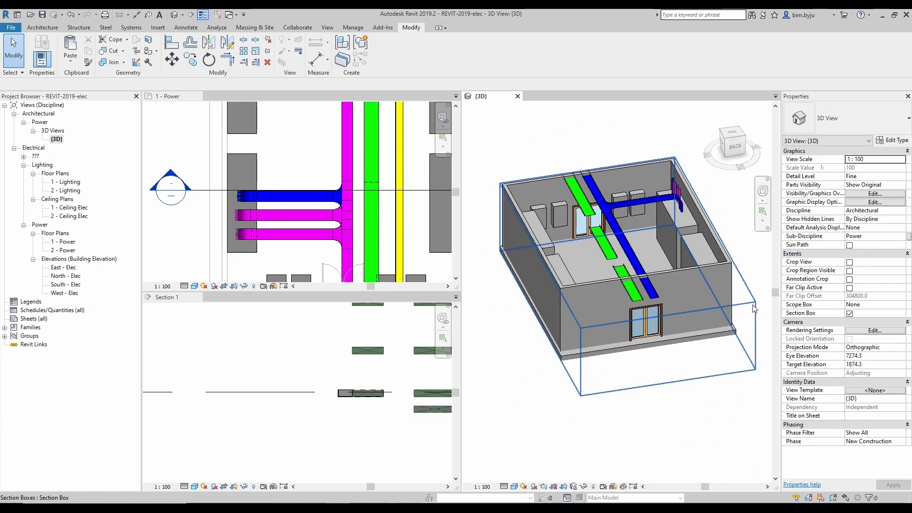
Step: Temporarily crop the 3D section box and check the lowered LV-02 segment against the outer segments in 3D and Section 1
click(753, 308)
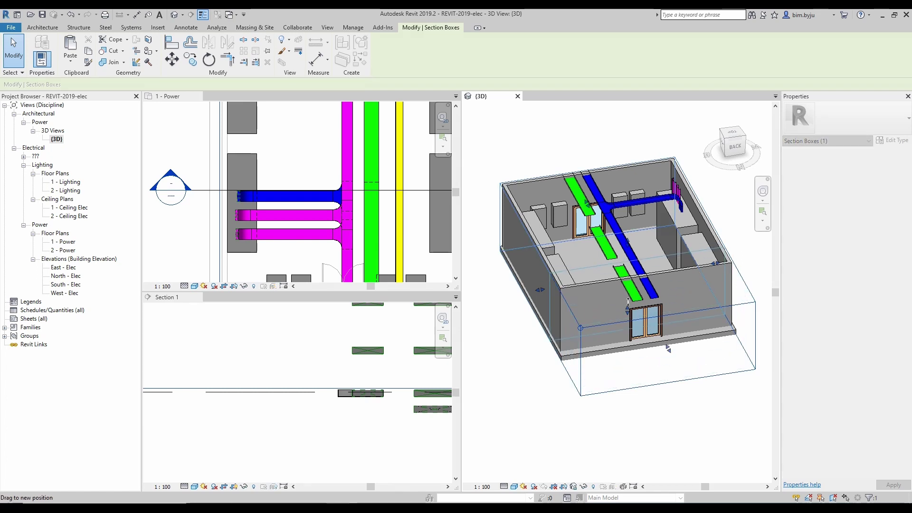
shift+middle_drag(629, 304, 589, 245)
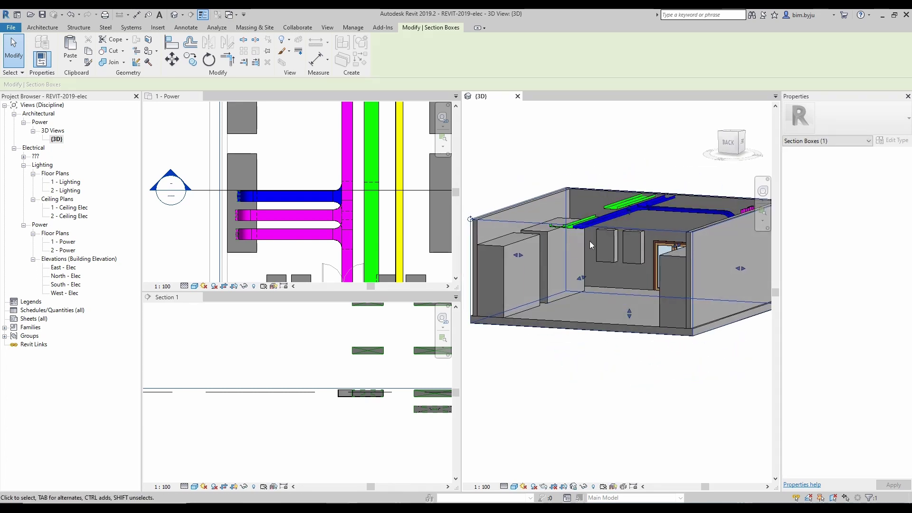
click(300, 341)
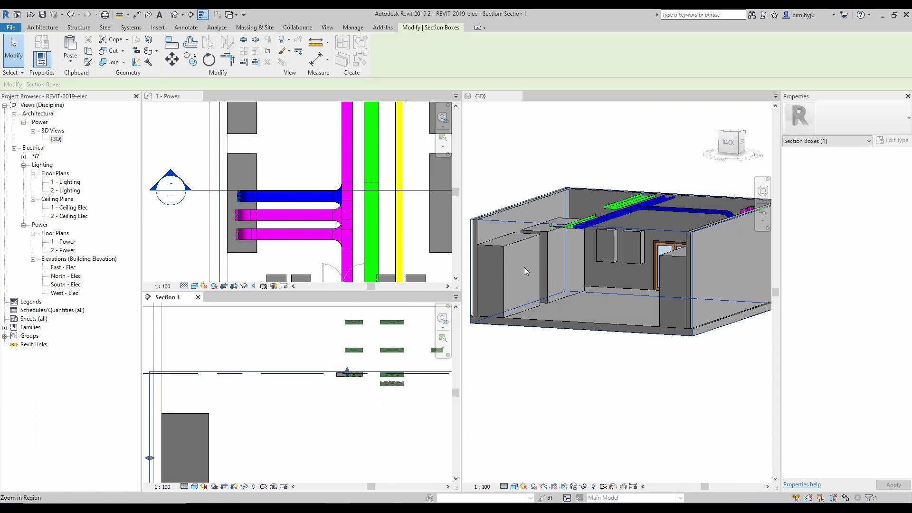
key(Escape)
shift+middle_drag(611, 235, 666, 290)
scroll(711, 310, down, 2)
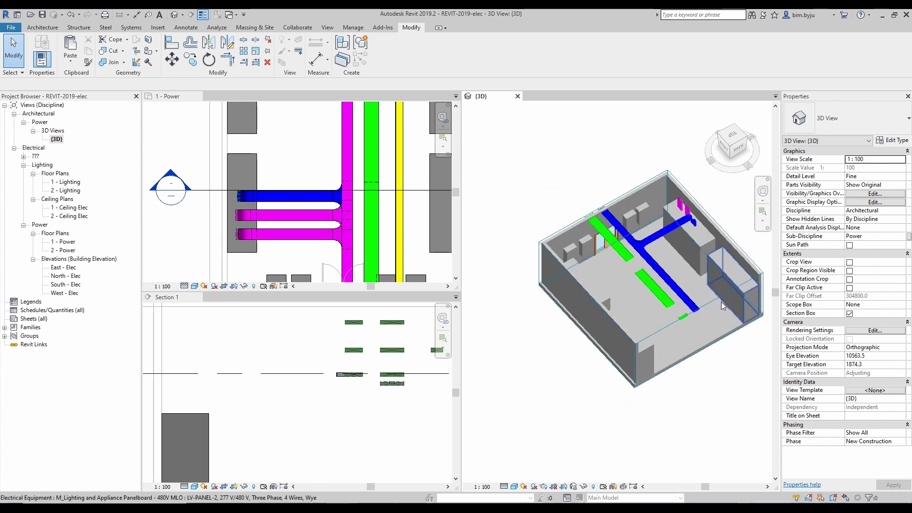
click(706, 344)
Step: In the top-oriented 3D view, connect both outer LV-02 segments to the lowered middle segment by extending their inner ends to it
click(732, 135)
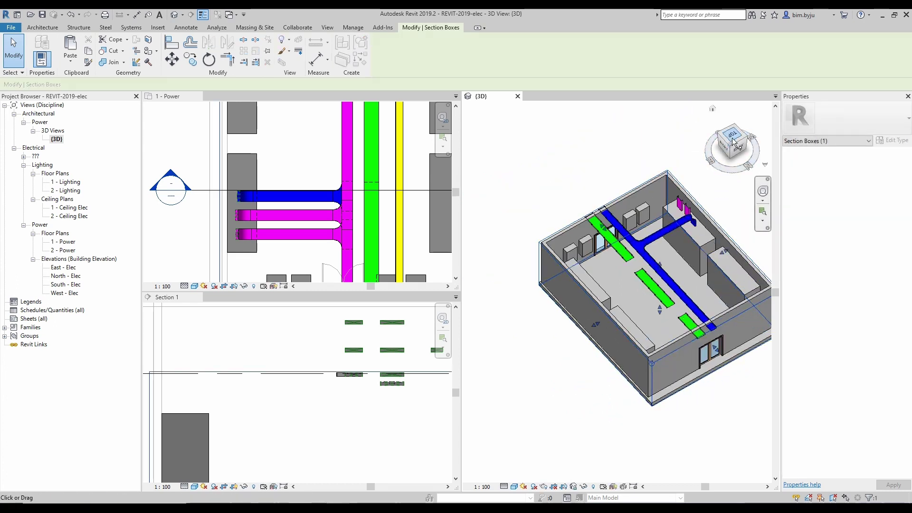
click(599, 262)
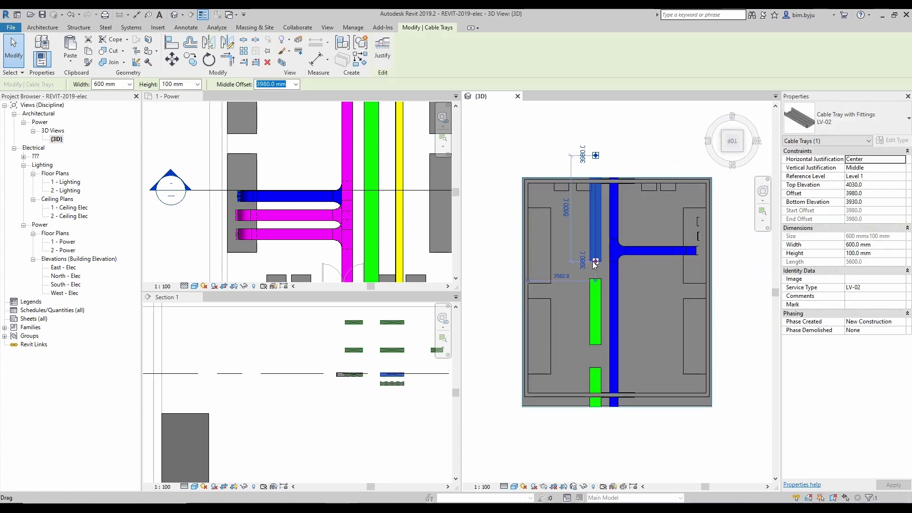
drag(596, 262, 596, 279)
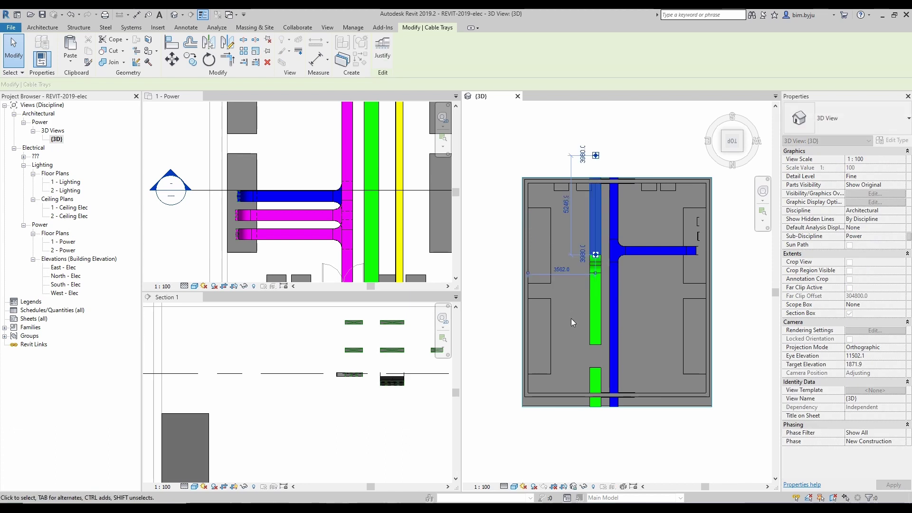
middle_drag(571, 319, 571, 246)
click(599, 296)
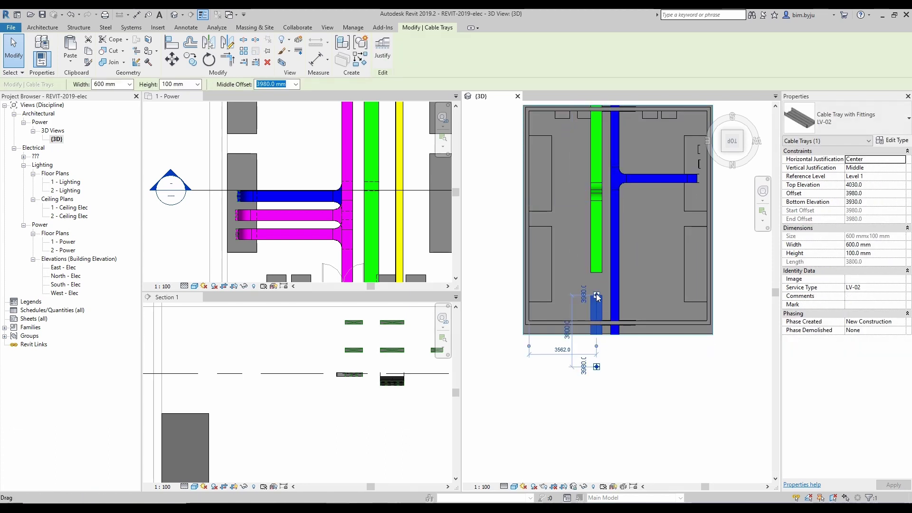
key(Escape)
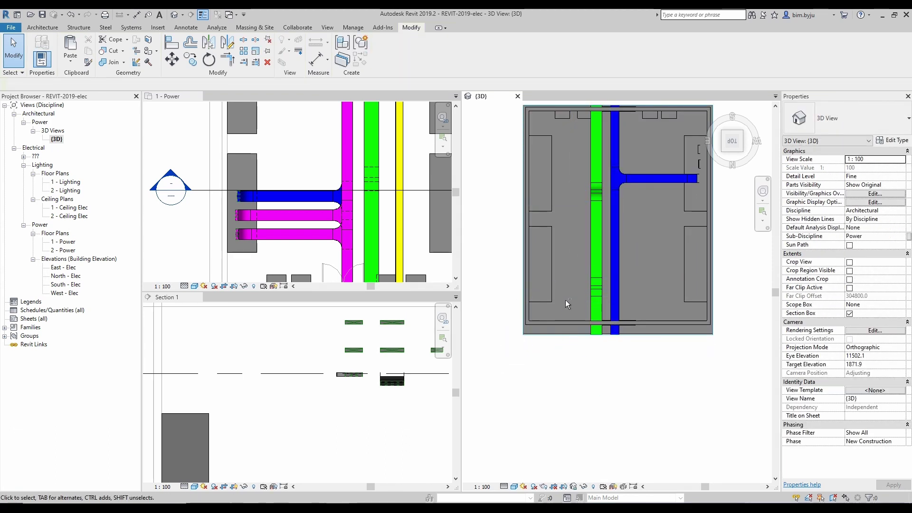
Step: Pull the section box's side face inward, closer to the green LV-02 tray, to expose its lowered stretch
shift+middle_drag(565, 300, 644, 234)
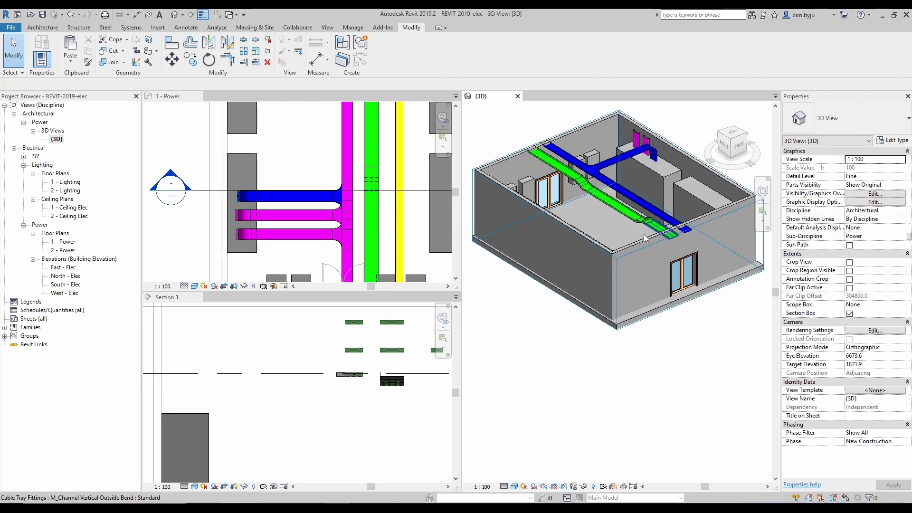
click(632, 256)
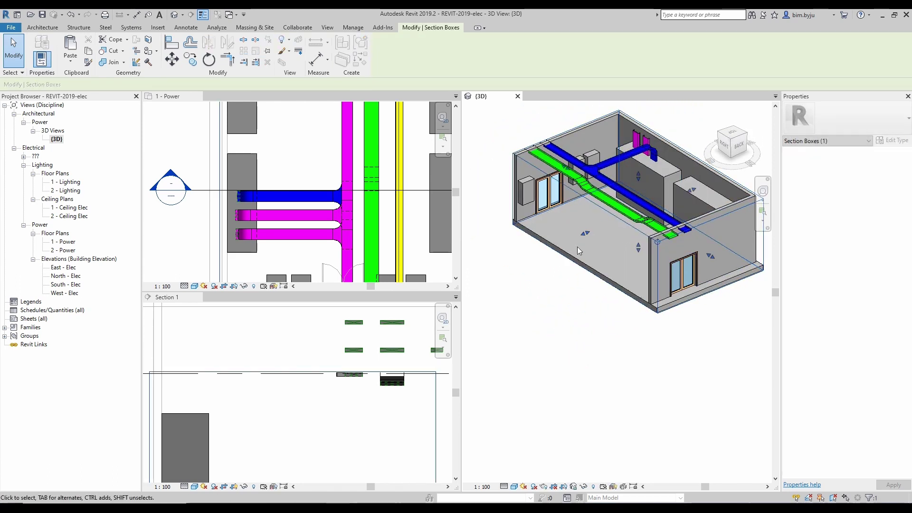
shift+middle_drag(578, 247, 676, 295)
Step: From the top, nudge the LV-02 offset fittings nearest the LV-03 tee along the tray, away from the tee
click(733, 139)
middle_drag(594, 272, 593, 341)
scroll(577, 348, up, 3)
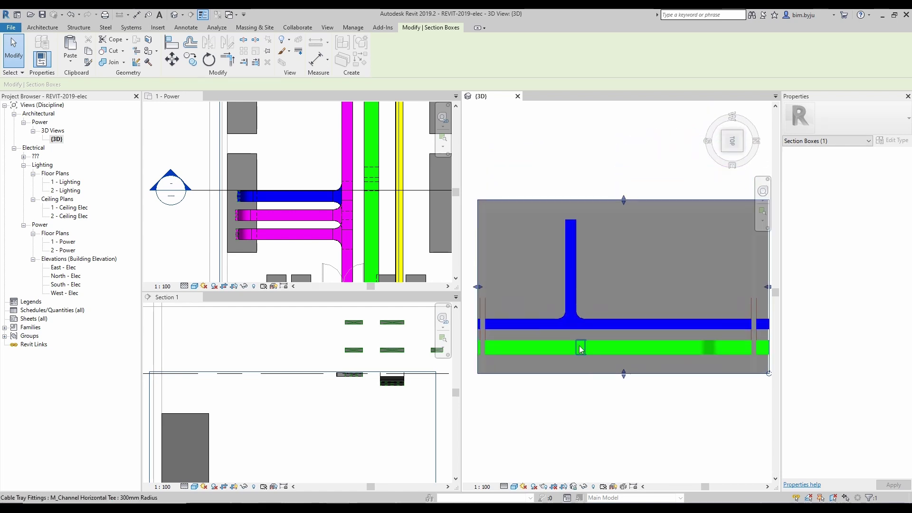
click(558, 333)
drag(558, 333, 618, 367)
key(shift+Right)
key(shift+Right)
key(shift+Right)
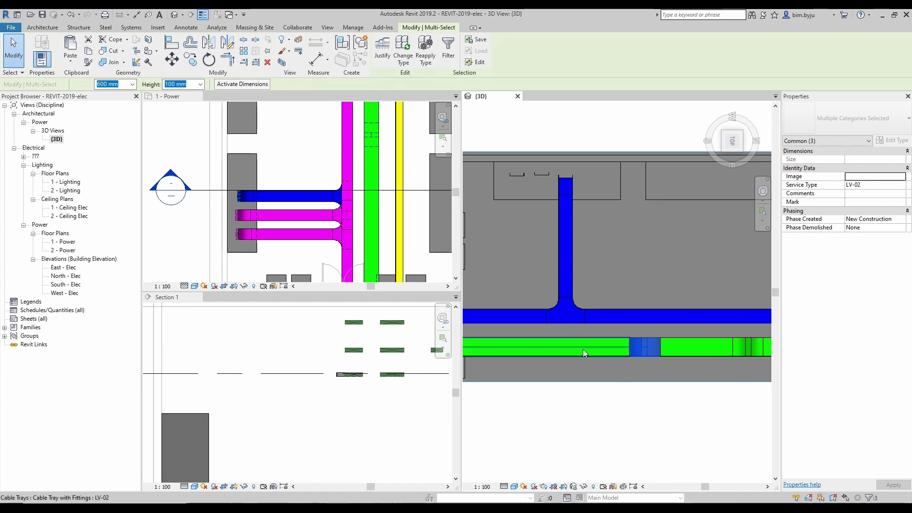
key(Escape)
Step: Nudge the LV-02 offset fittings at the far end of the lowered stretch along the tray, toward the LV-03 tee
middle_drag(583, 349, 524, 306)
drag(532, 303, 590, 345)
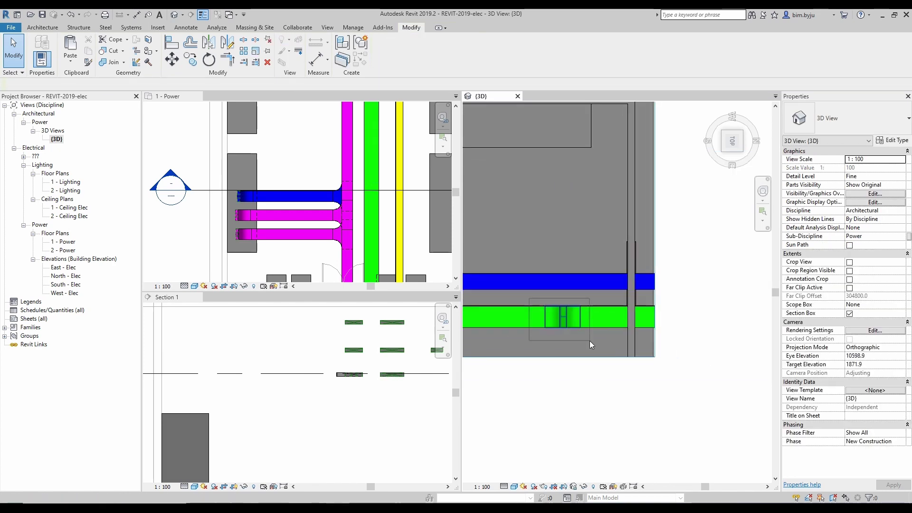
key(Left)
key(Left)
key(Left)
key(Left)
key(Left)
key(Left)
key(Left)
key(Left)
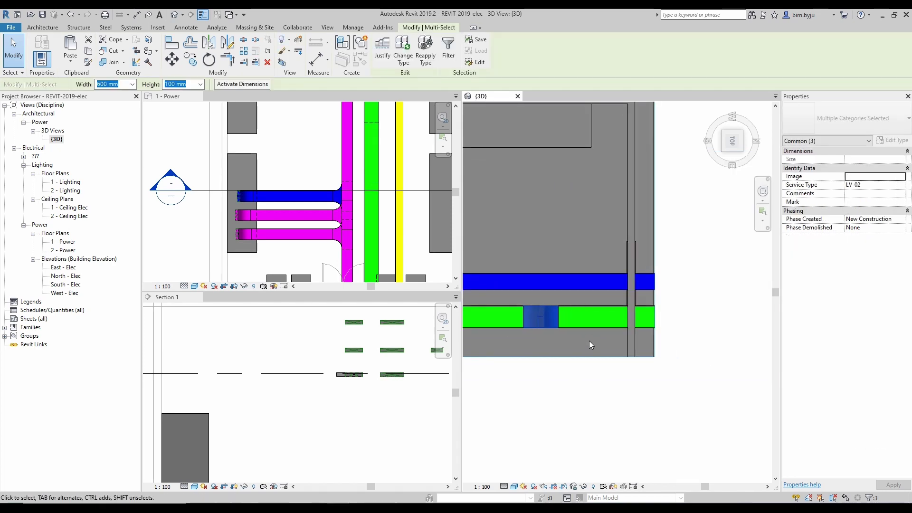
key(Escape)
Step: Lengthen the lowered LV-02 stretch by nudging its nearest fittings toward the LV-03 tee, and shift the whole stretch away from that tee
scroll(480, 325, down, 1)
middle_drag(482, 324, 589, 326)
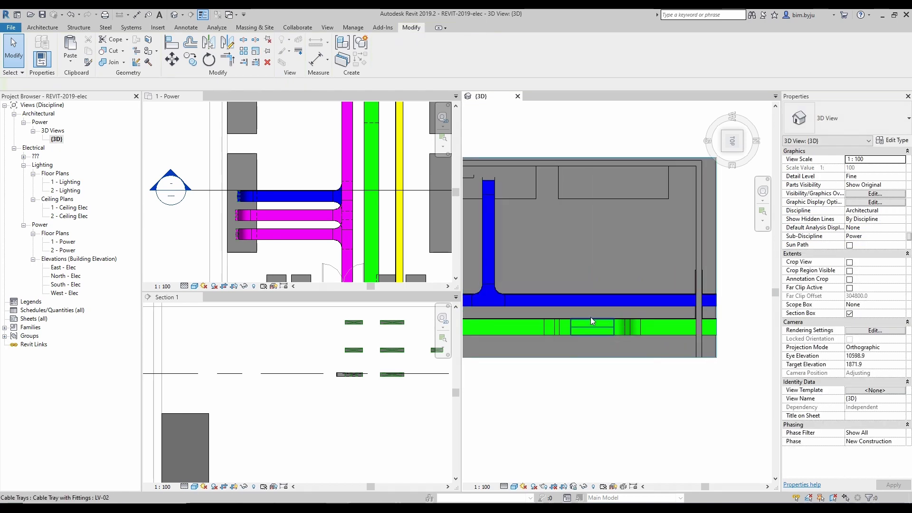
right_click(591, 319)
key(Escape)
key(Escape)
drag(537, 315, 560, 342)
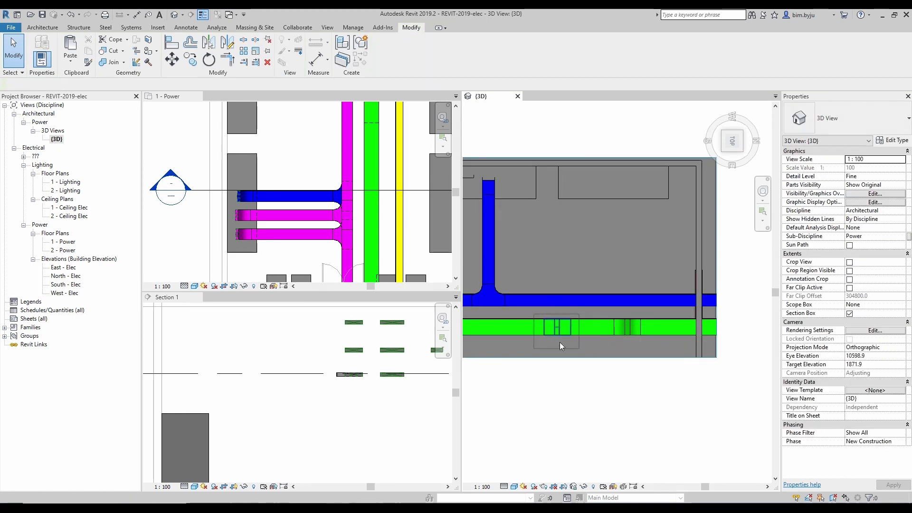
key(Escape)
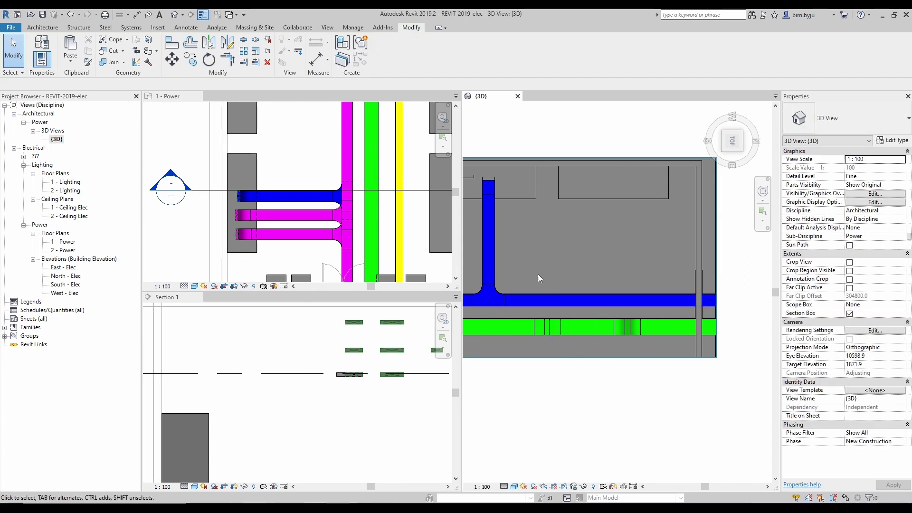
drag(647, 363, 646, 362)
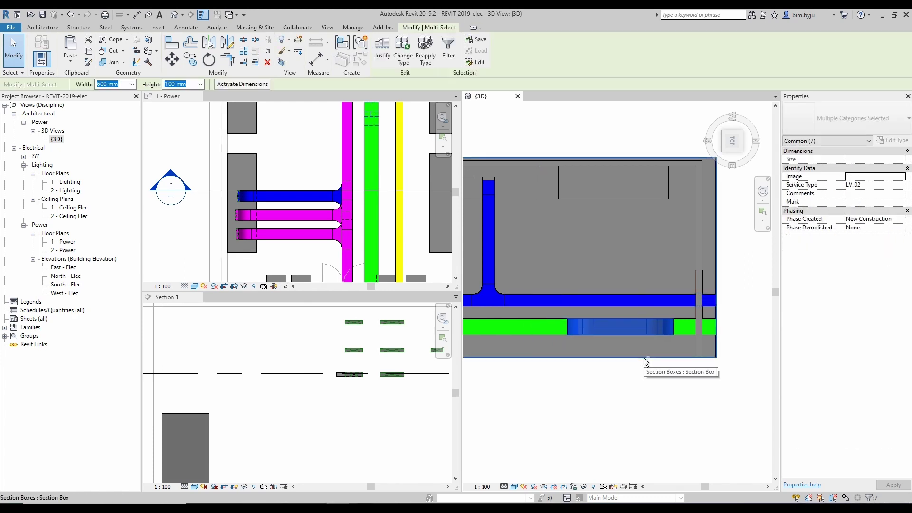
click(646, 362)
Step: Draw a similar 600 mm wide LV-02 tray perpendicular from the lowered segment, passing the LV-03 tray and ending over the panelboard
click(619, 335)
right_click(619, 335)
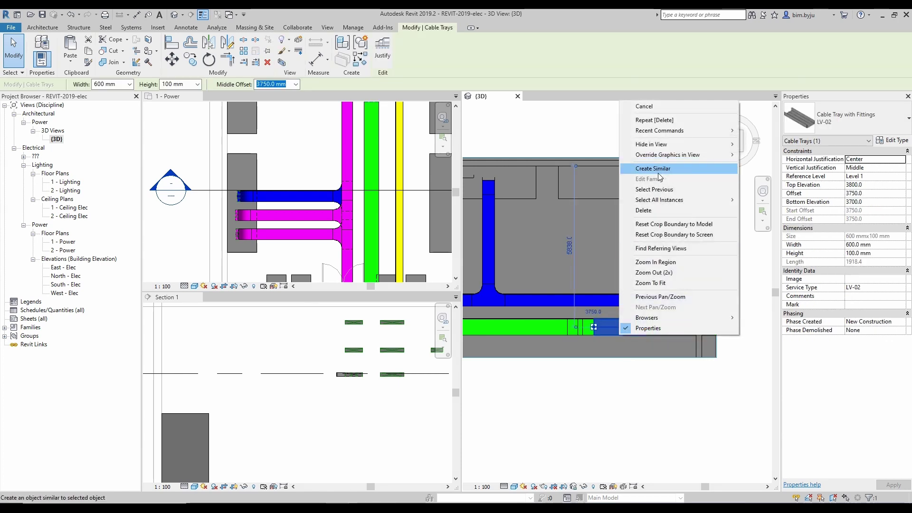
click(653, 169)
click(622, 327)
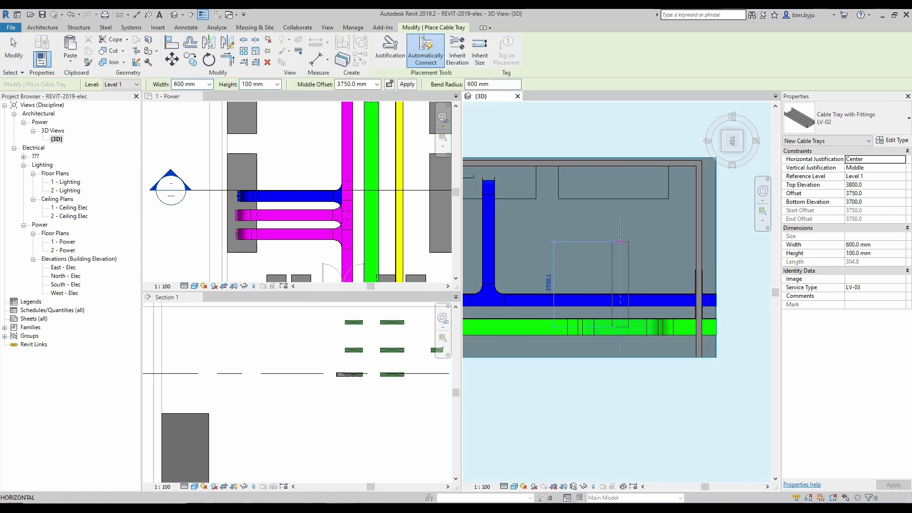
click(619, 190)
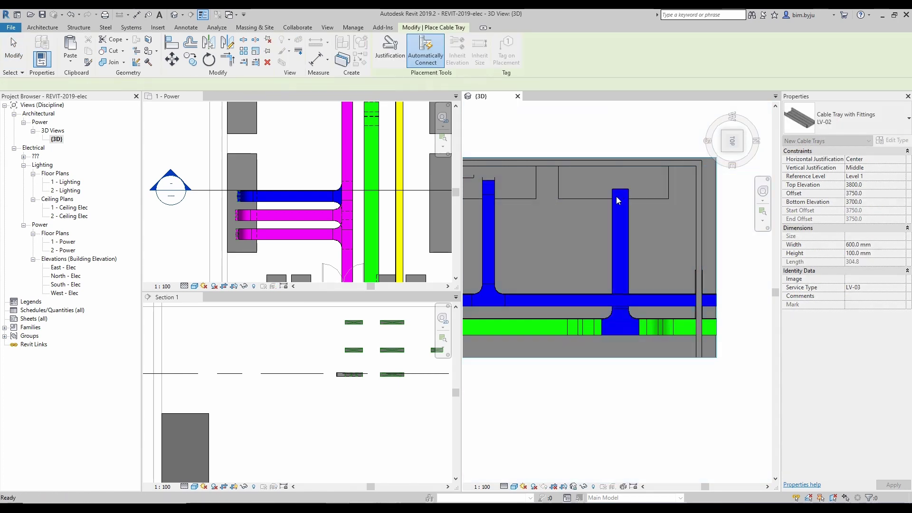
key(Escape)
key(Escape)
key(Tab)
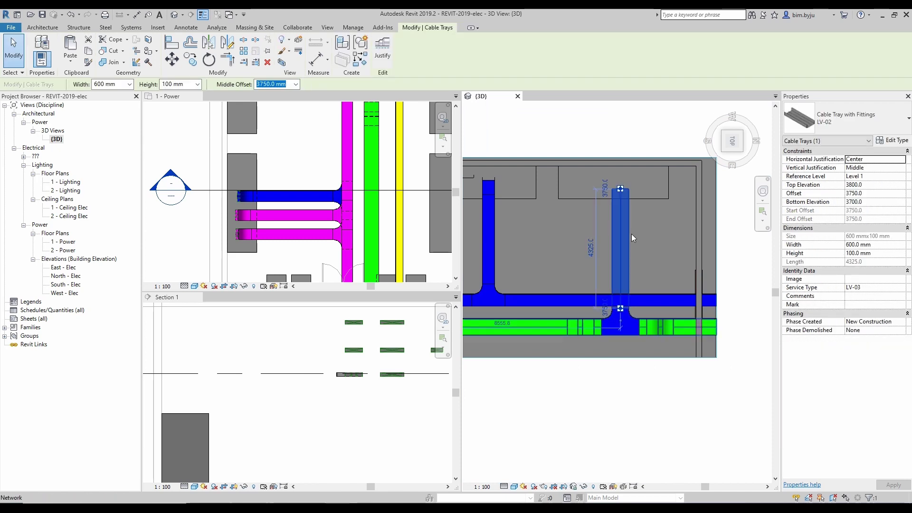
click(631, 234)
click(696, 302)
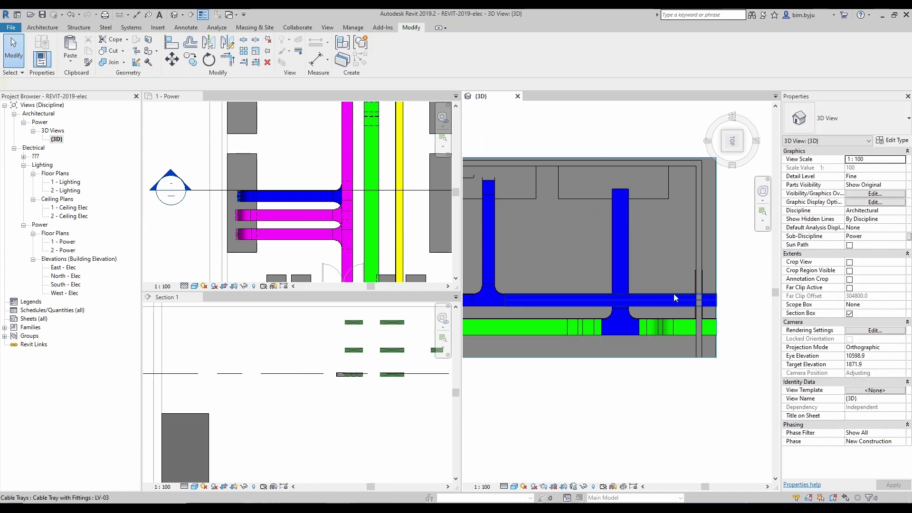
click(681, 320)
key(Escape)
click(629, 259)
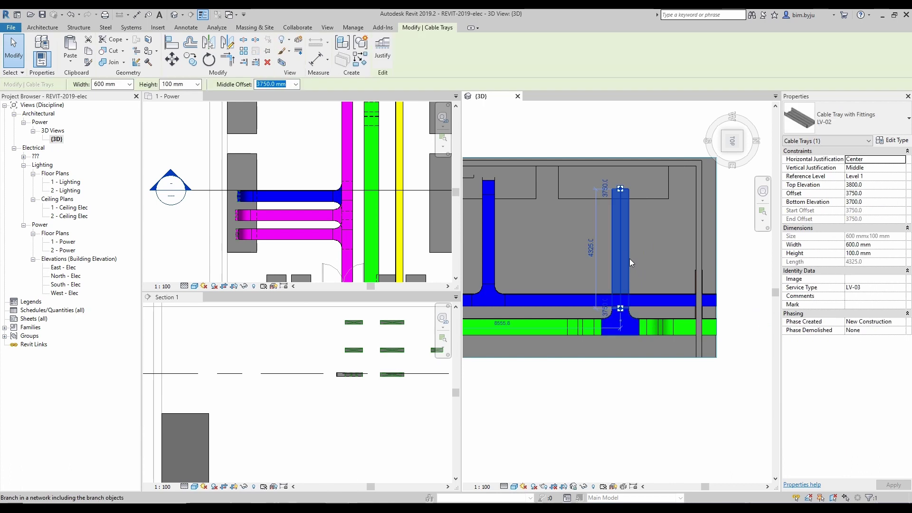
key(Tab)
click(629, 259)
key(Escape)
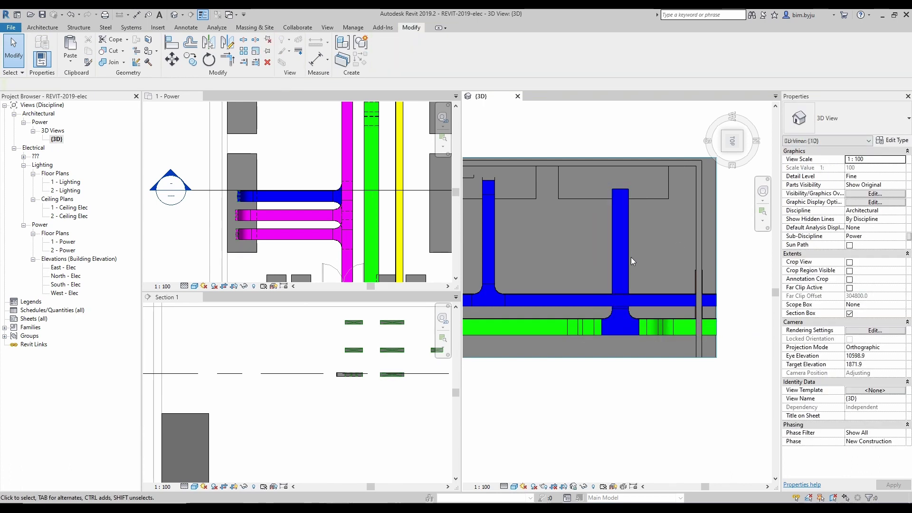
click(631, 258)
ctrl+click(609, 316)
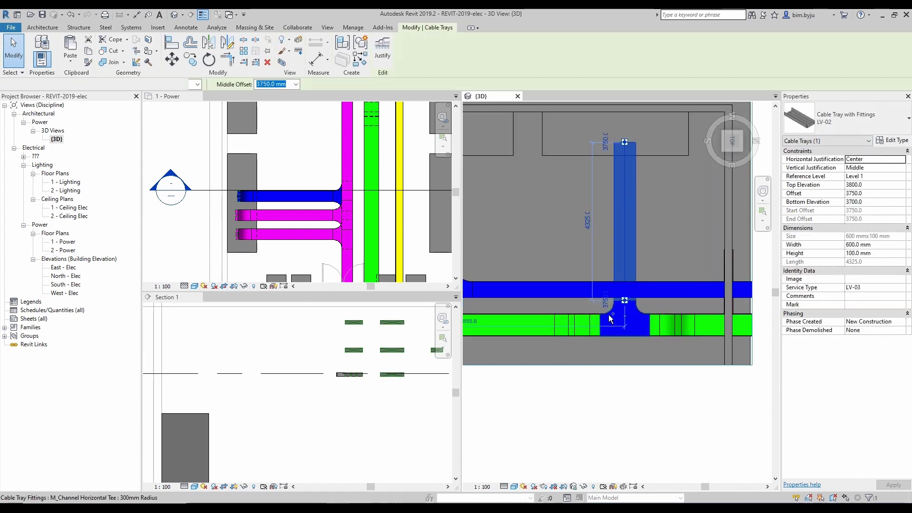
key(Escape)
Step: Set the service type of the new branch tray and its connecting tee to LV-02
click(635, 241)
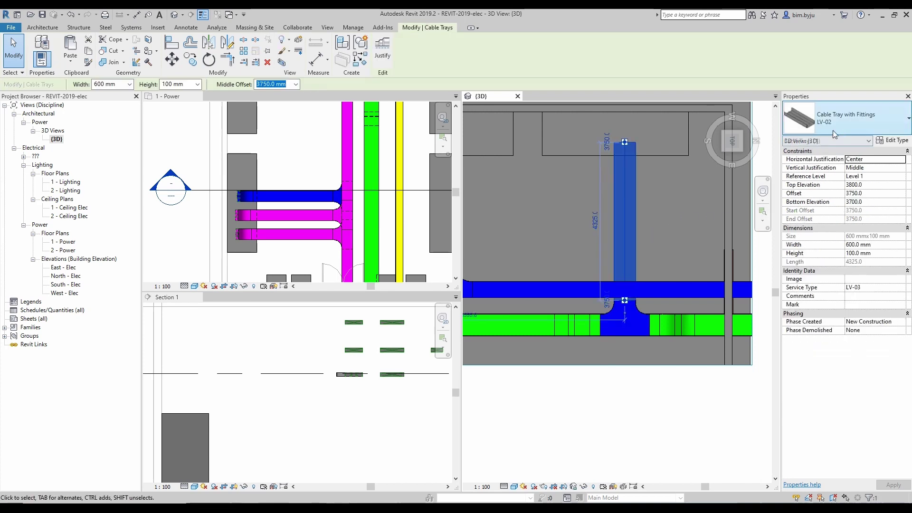
click(848, 122)
click(845, 123)
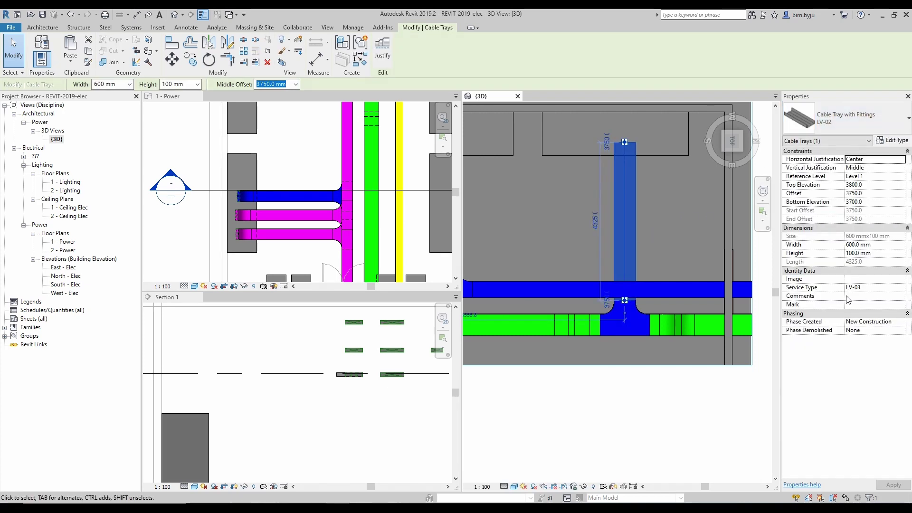
ctrl+click(640, 311)
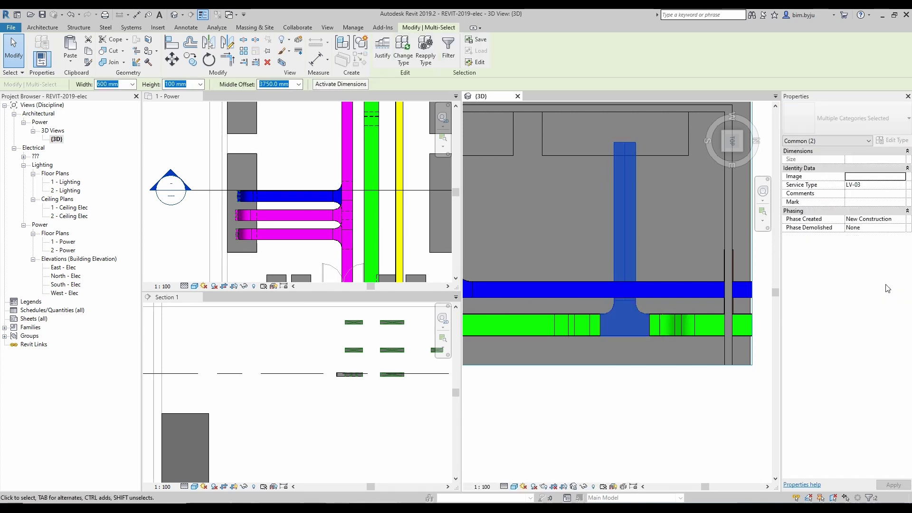
click(878, 184)
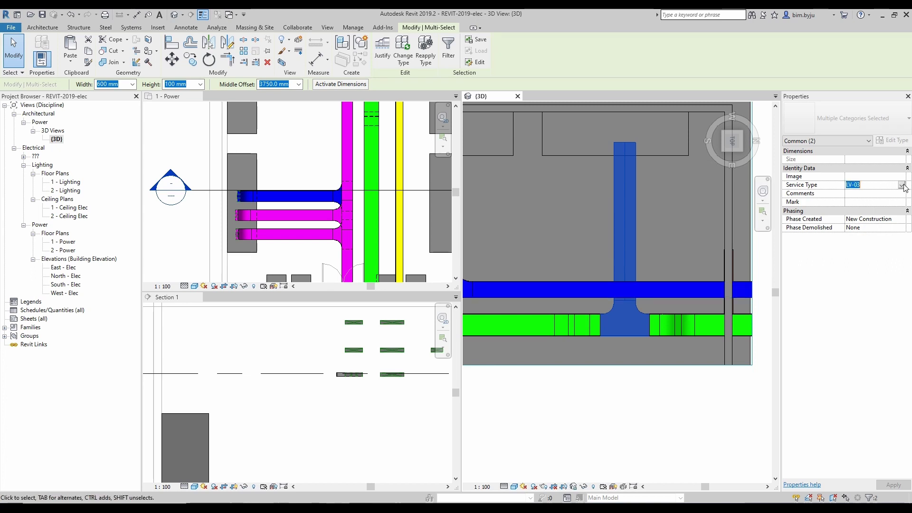
click(864, 186)
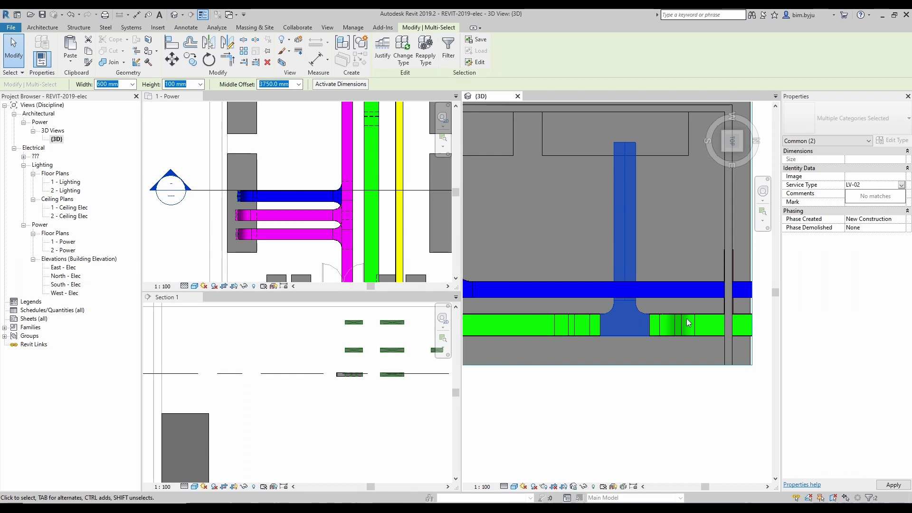
click(656, 387)
Step: In the 1 - Power floor plan, move the Section 1 line up the room to just below the new green LV-02 branch
shift+middle_drag(657, 386, 668, 227)
scroll(582, 233, down, 2)
scroll(284, 366, down, 5)
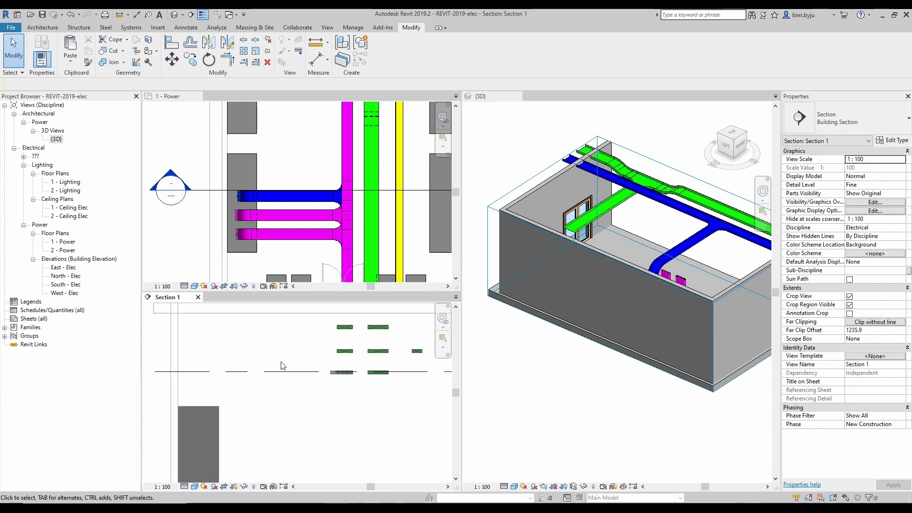
click(203, 200)
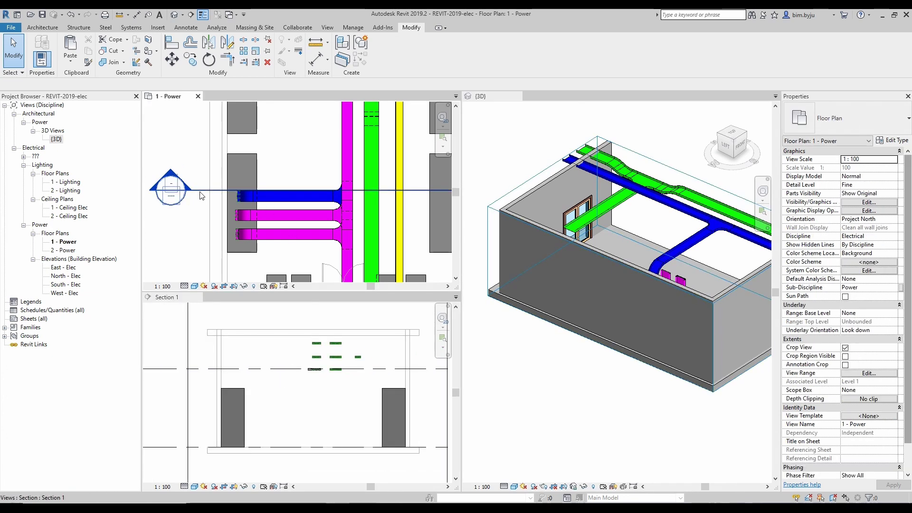
click(204, 191)
scroll(204, 192, down, 3)
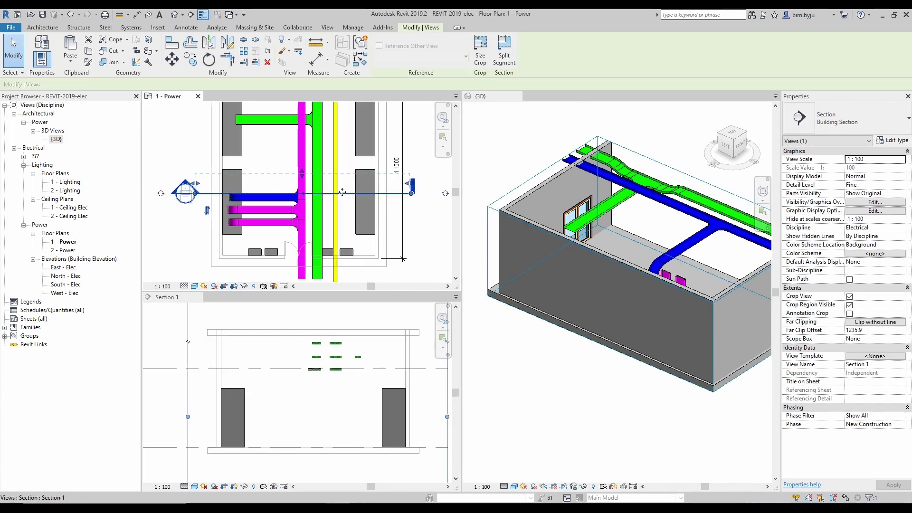
drag(342, 192, 348, 132)
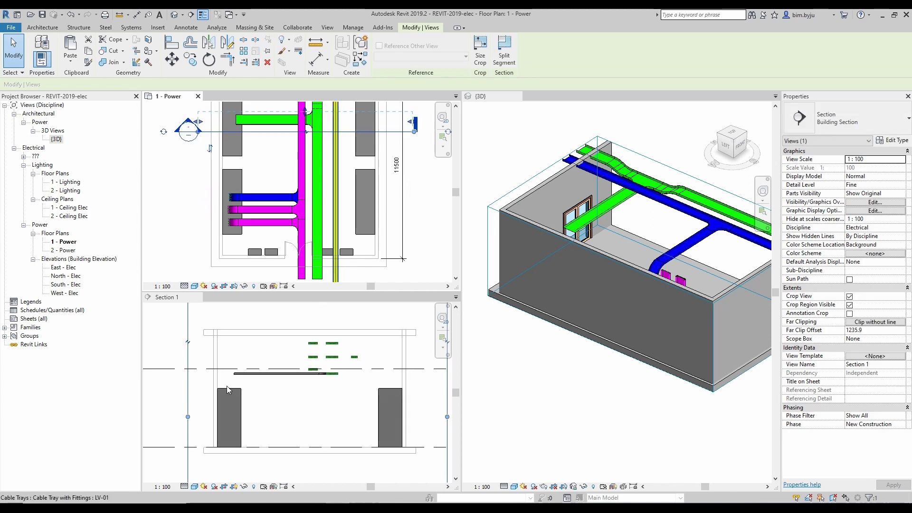
Step: In Section 1, draw an 800 mm vertical tray drop from the LV-02 branch's outer end down to the top of the panelboard
scroll(227, 385, up, 2)
click(242, 371)
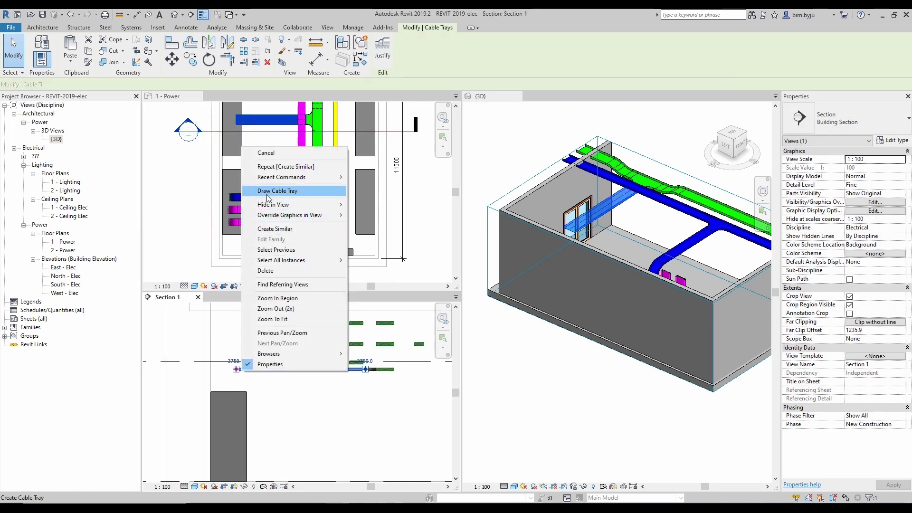
click(269, 191)
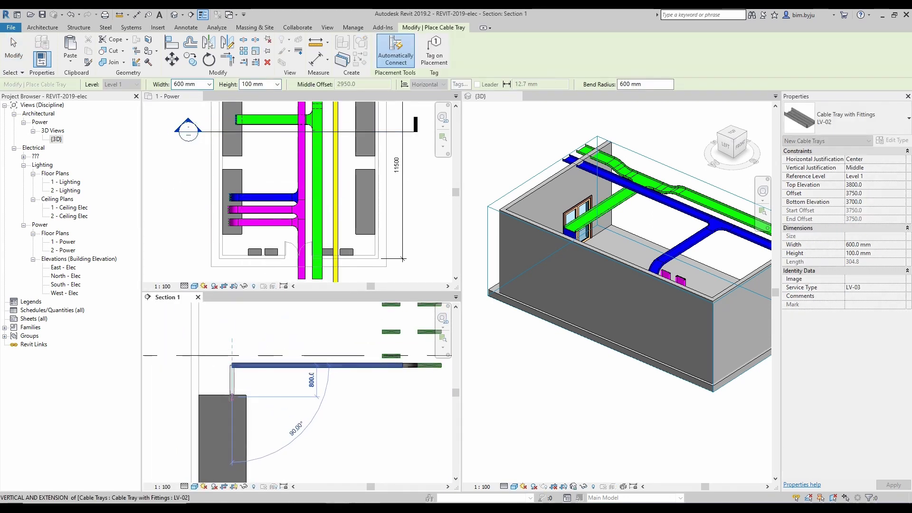
click(231, 395)
key(Escape)
key(Escape)
scroll(292, 398, down, 1)
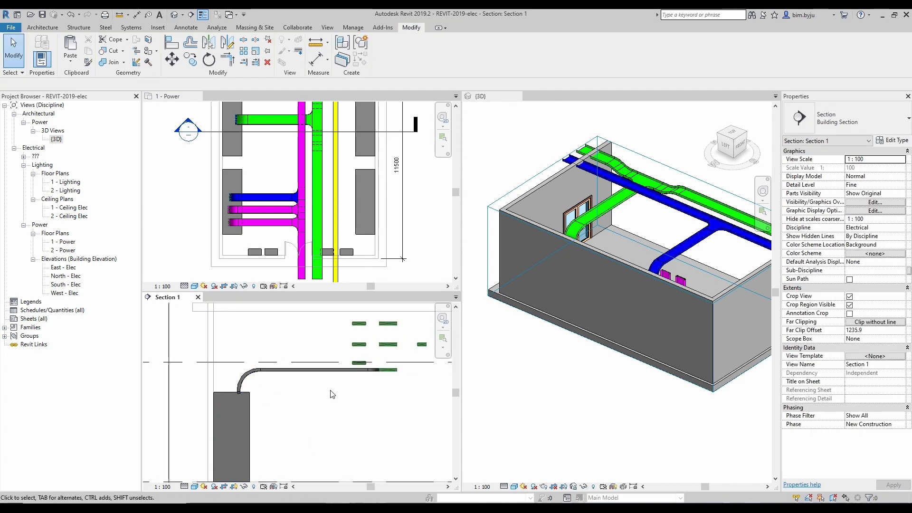
scroll(297, 362, down, 1)
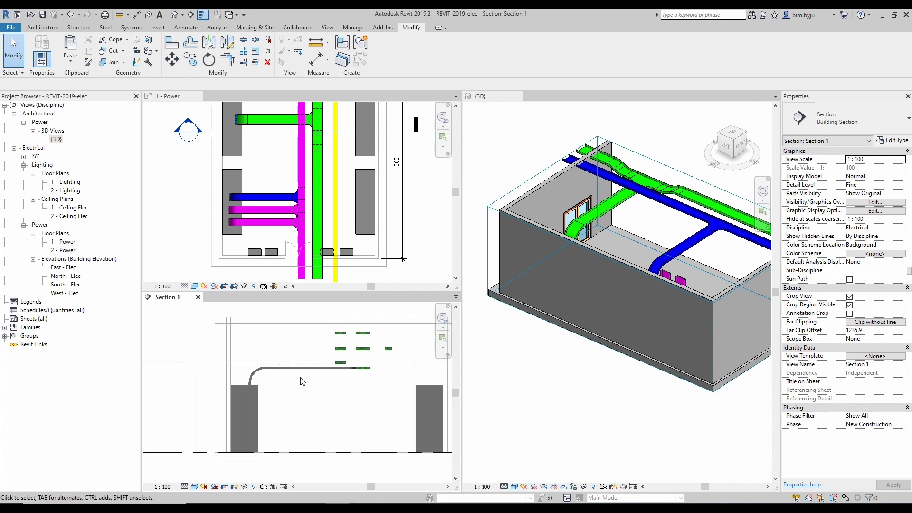
Step: In the 3D view, raise the section box's top face to reveal all the cable tray tiers
shift+middle_drag(581, 287, 613, 342)
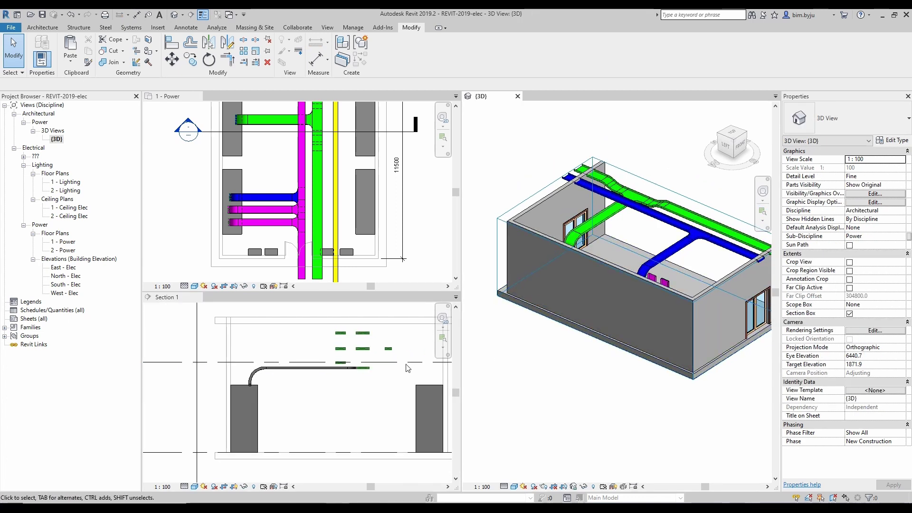
shift+middle_drag(575, 310, 692, 284)
click(692, 284)
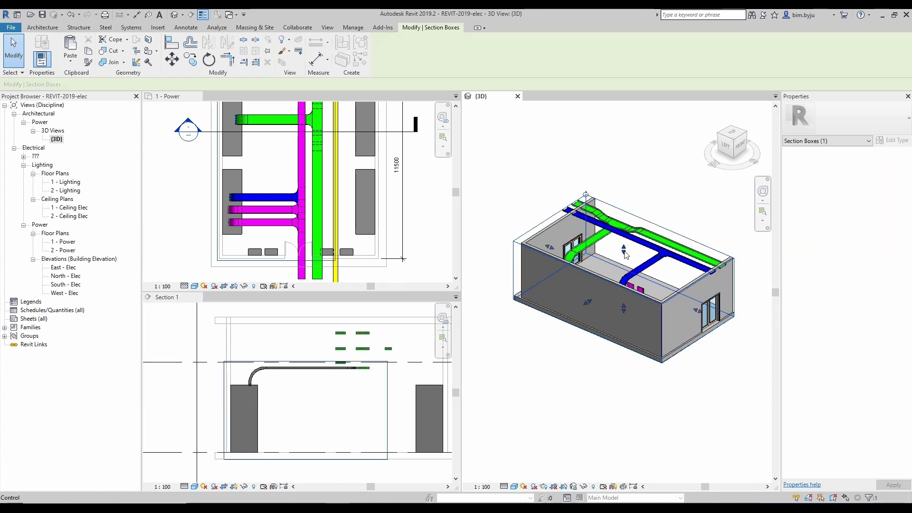
drag(624, 250, 627, 232)
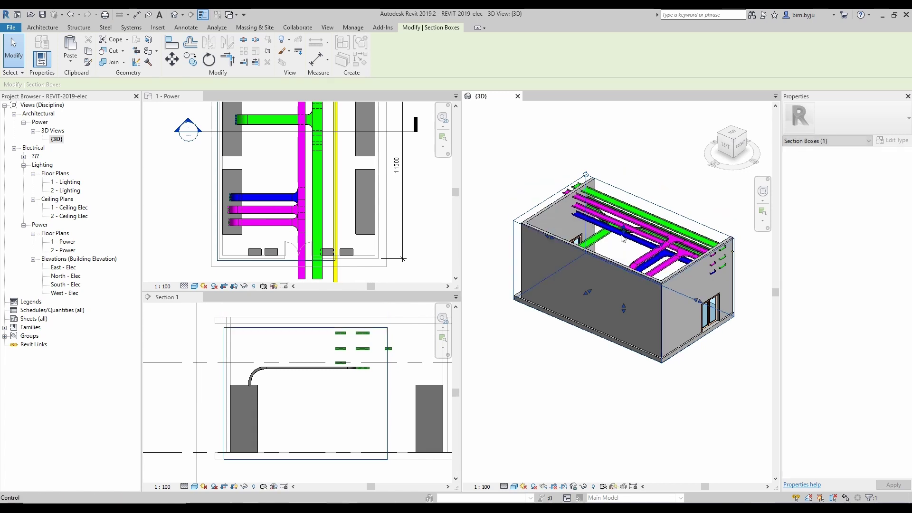
Step: Delete the yellow cable tray running along the room
shift+middle_drag(723, 269, 685, 264)
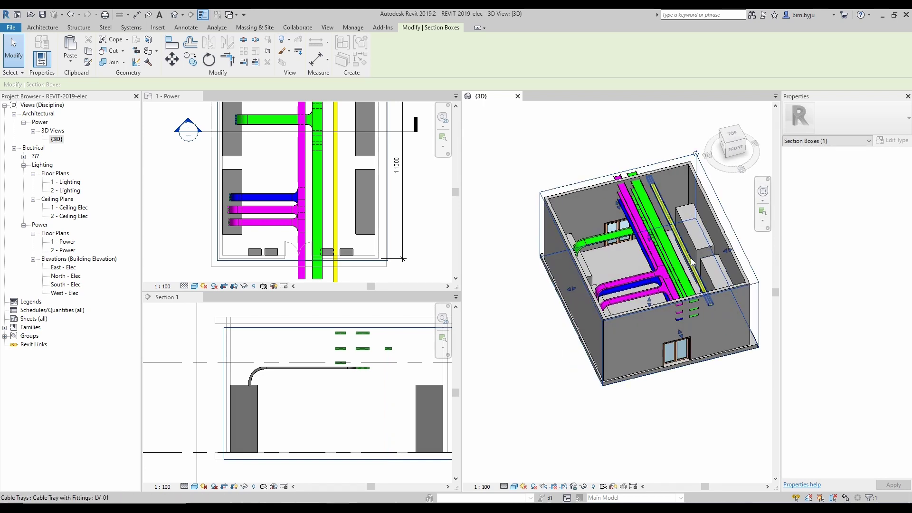
click(690, 261)
key(Delete)
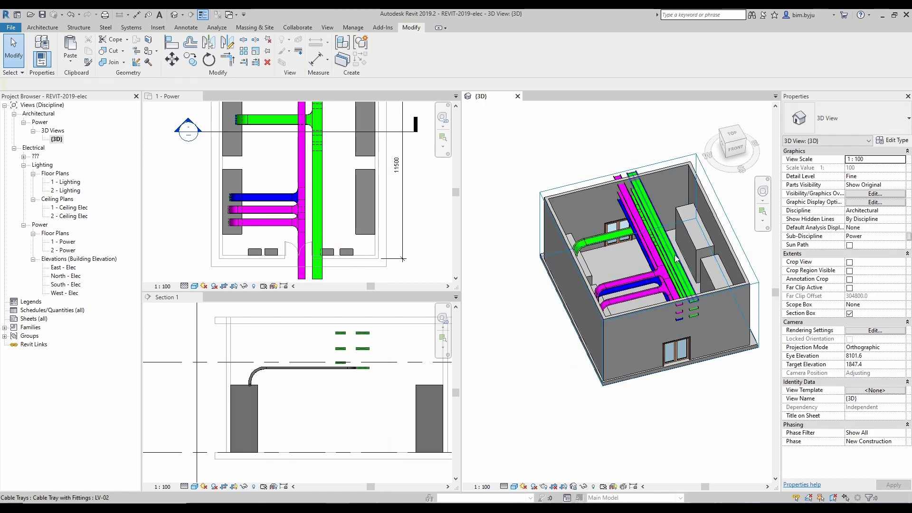
Step: Pull the section box's end face inward past the door wall to expose the interior cable tray runs
shift+middle_drag(669, 254, 648, 285)
click(588, 304)
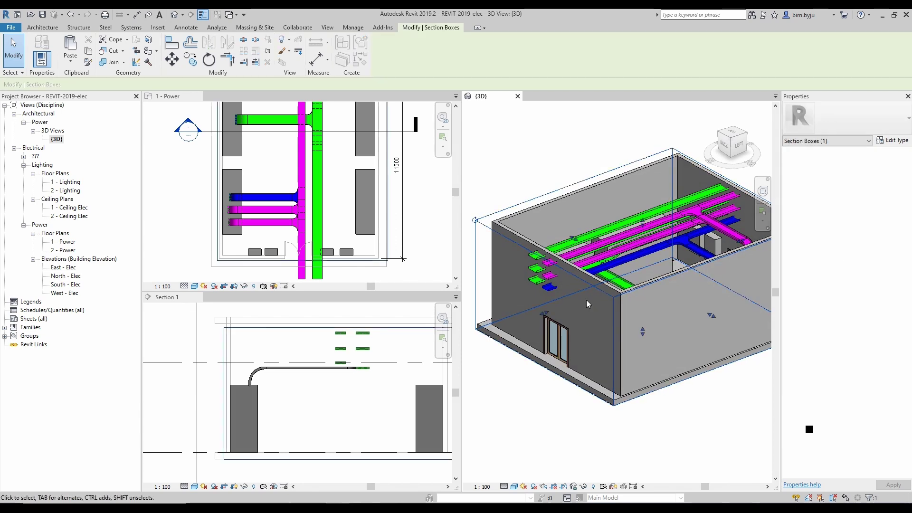
drag(545, 314, 583, 303)
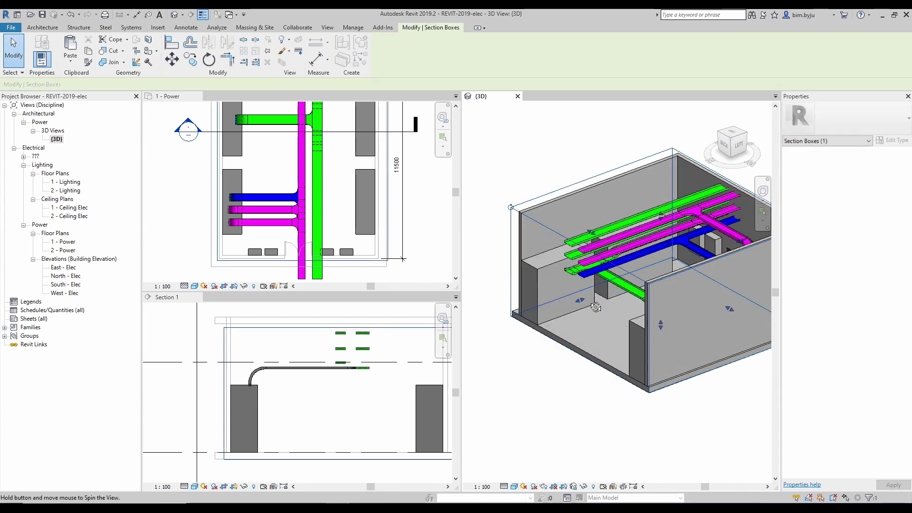
Step: Examine the blue LV-03 main tray below the other tiers around its open end in the 3D view
shift+middle_drag(606, 304, 689, 279)
scroll(645, 253, up, 3)
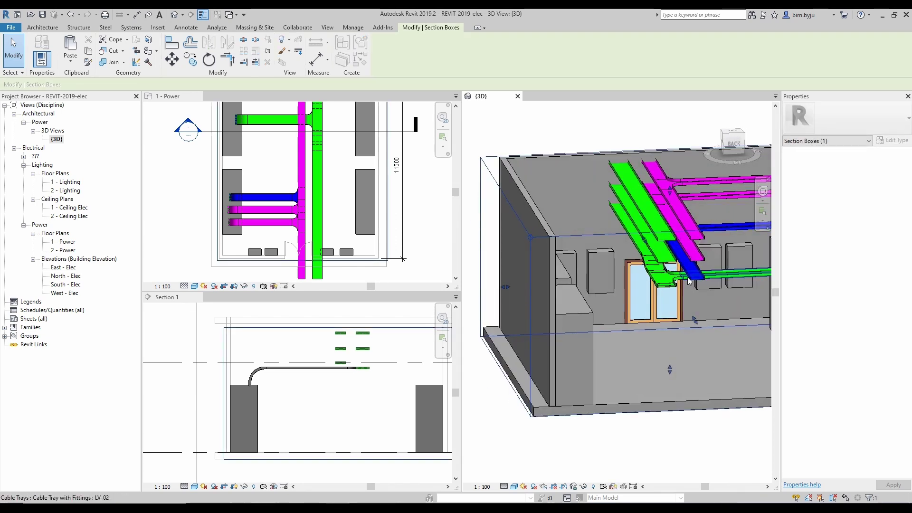
click(694, 278)
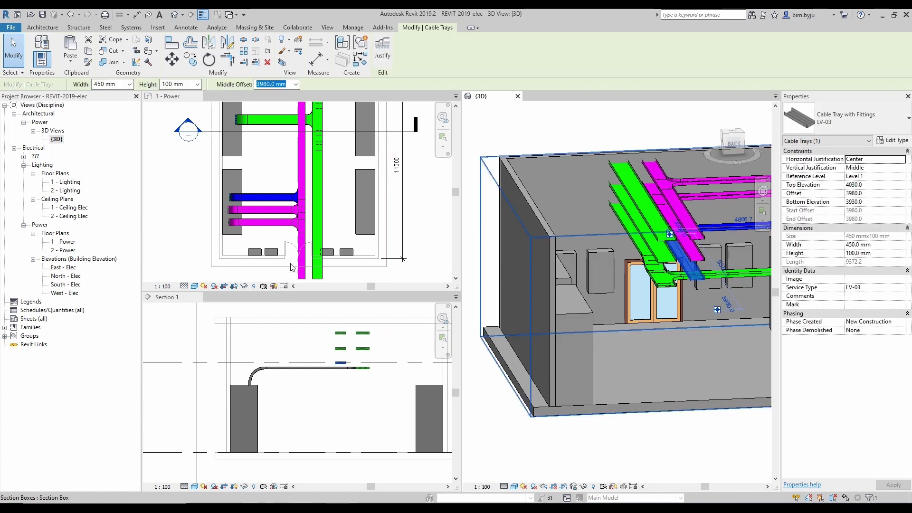
key(Escape)
click(696, 280)
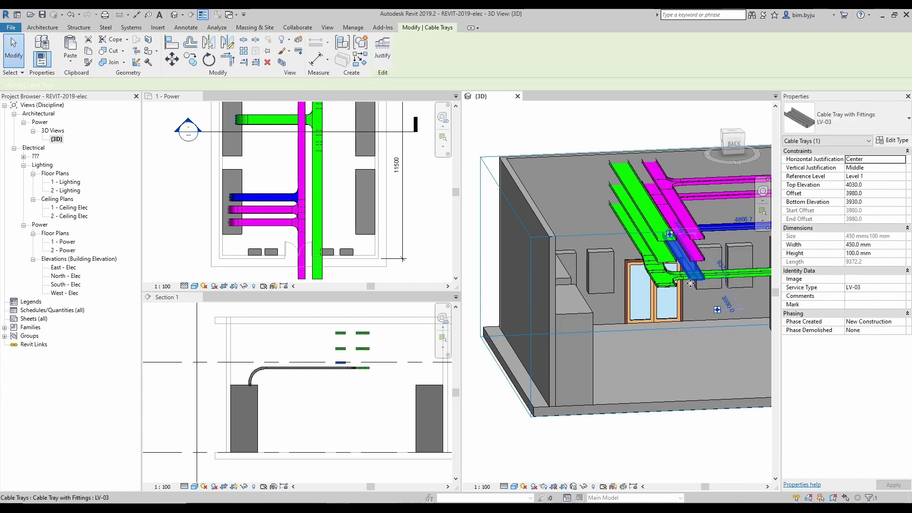
mouse_move(696, 281)
shift+middle_down()
mouse_move(684, 286)
mouse_move(703, 295)
shift+middle_up()
key(Escape)
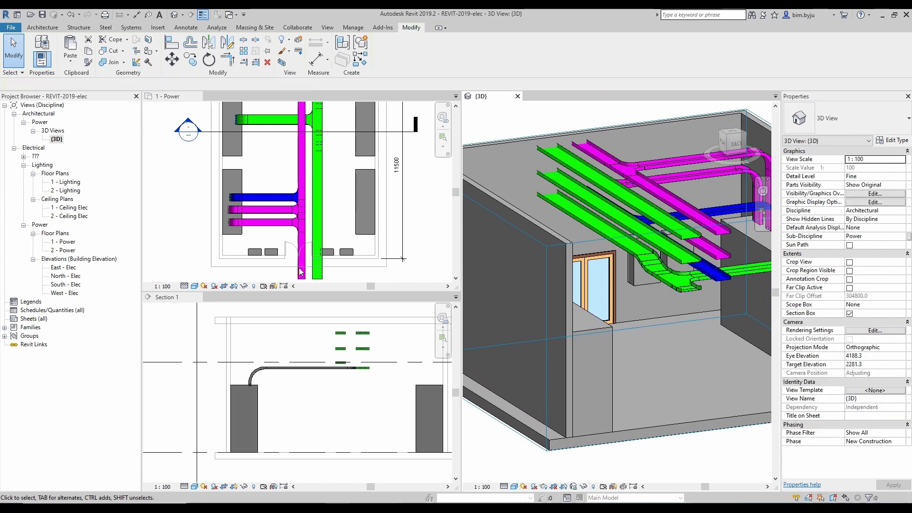
click(722, 280)
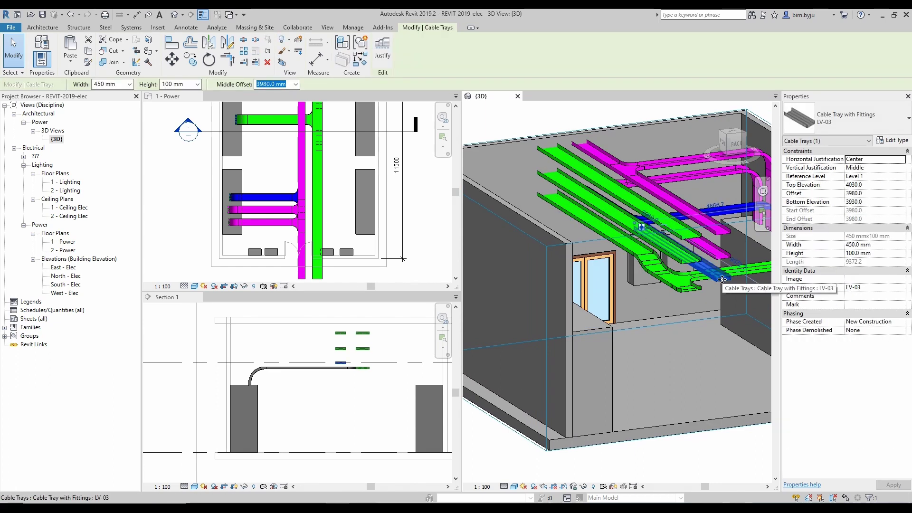
shift+middle_drag(723, 279, 655, 270)
scroll(656, 269, down, 5)
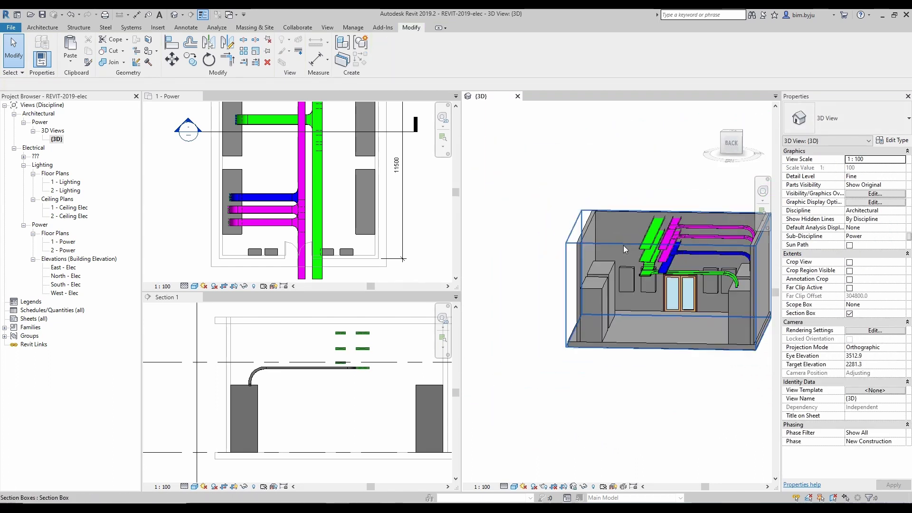
Step: Lower the section box's top face below the magenta trays, extend its end face past the door wall, and view the room from above
click(671, 247)
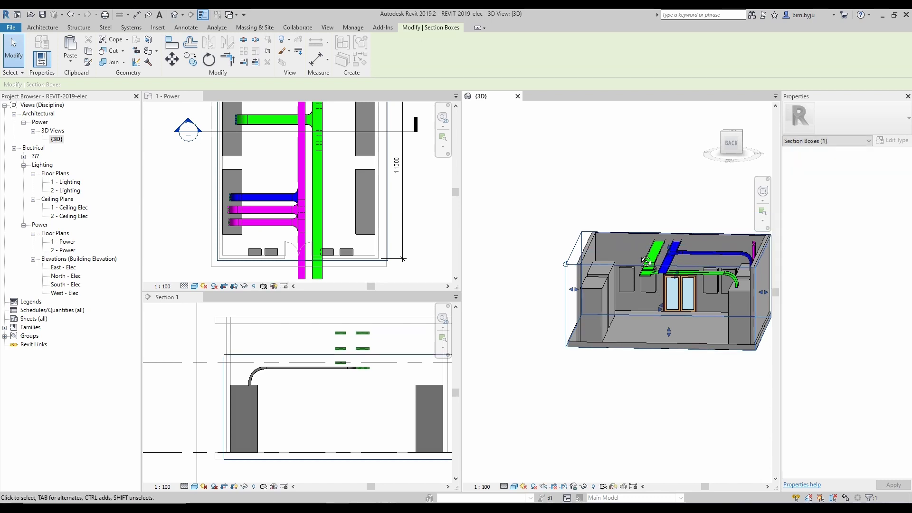
shift+middle_drag(674, 253, 651, 311)
drag(648, 311, 692, 355)
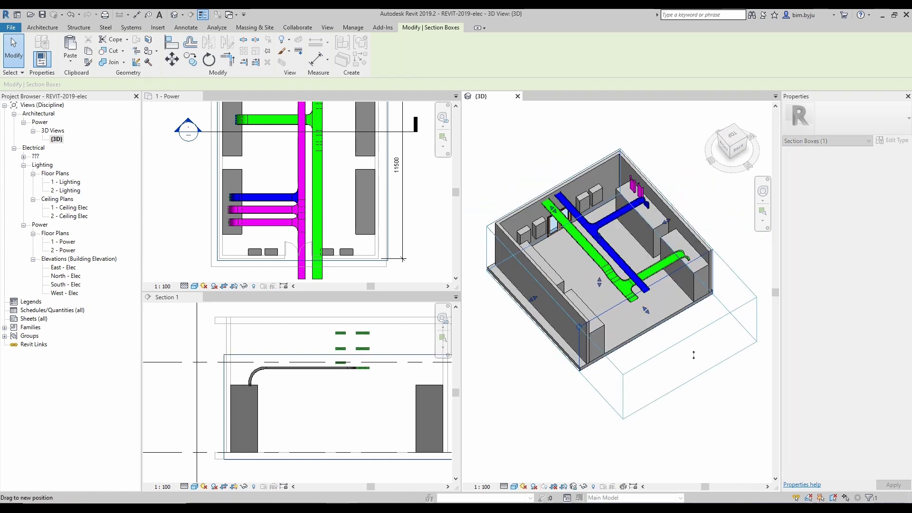
shift+middle_drag(645, 311, 747, 328)
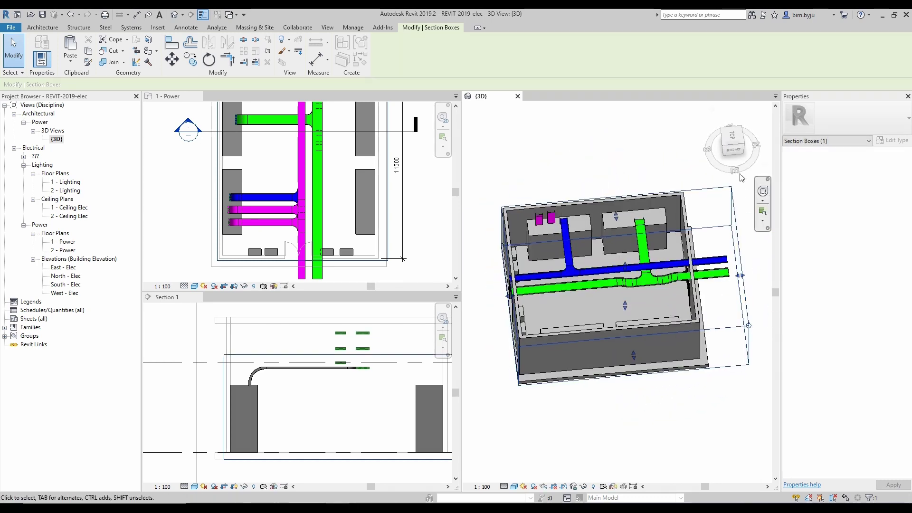
click(733, 138)
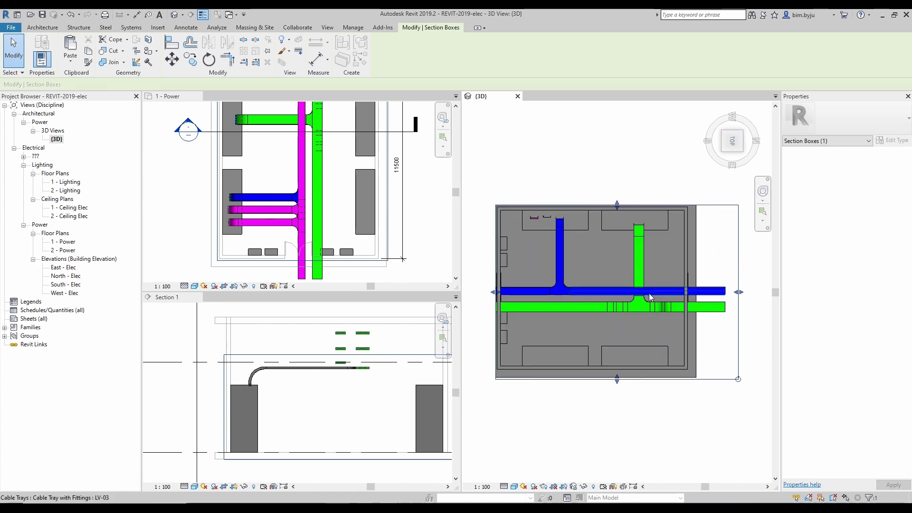
click(649, 293)
right_click(649, 293)
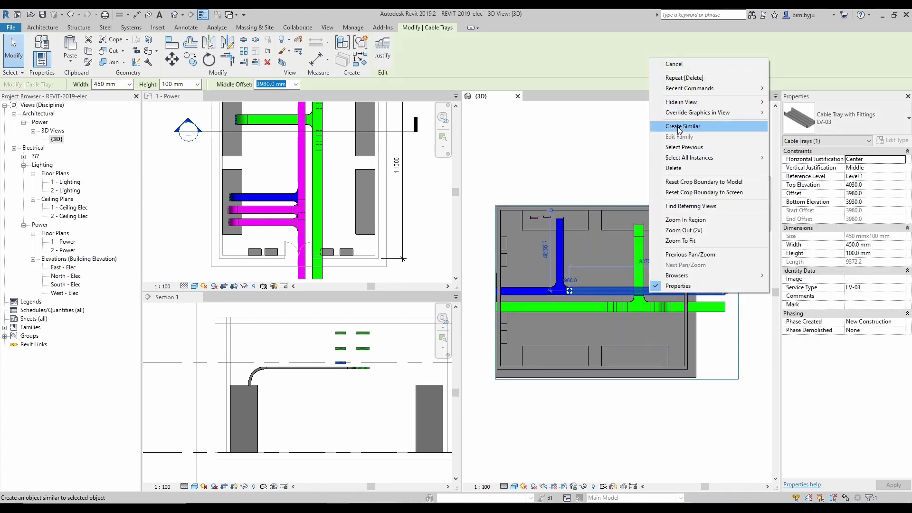
click(685, 127)
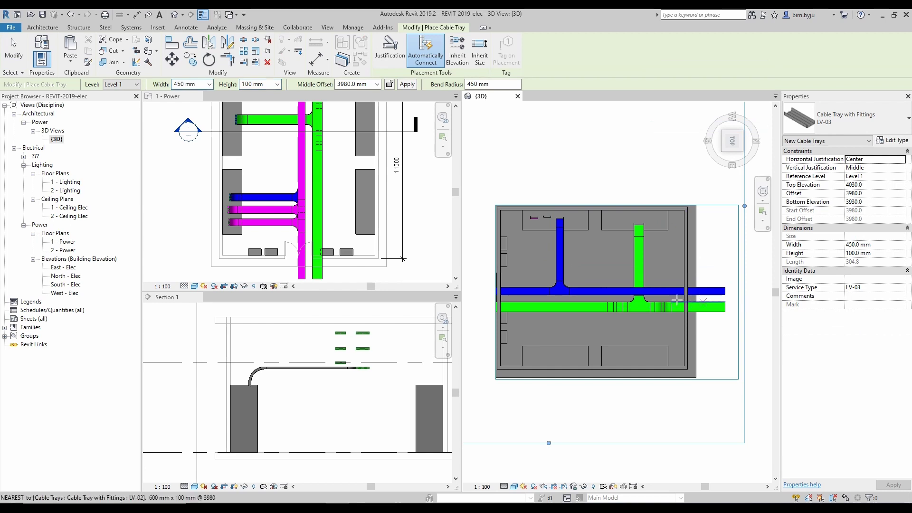
click(639, 291)
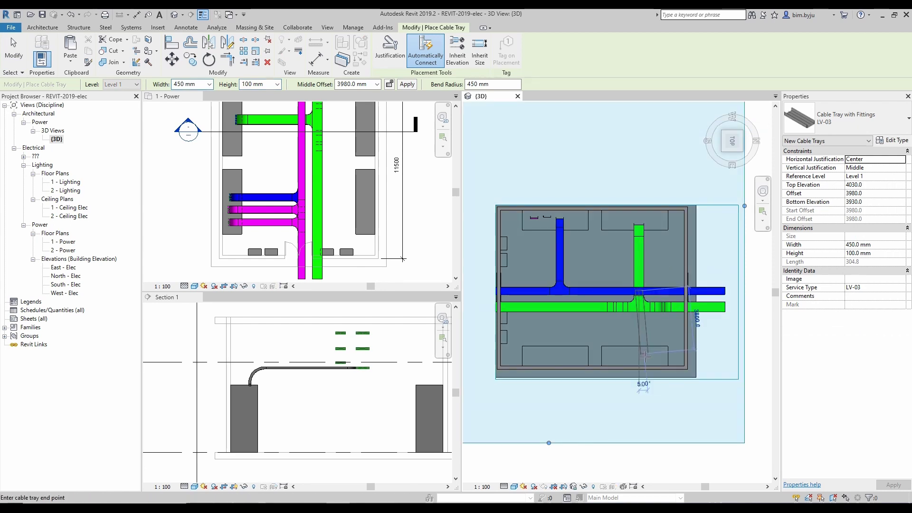
click(641, 354)
key(Escape)
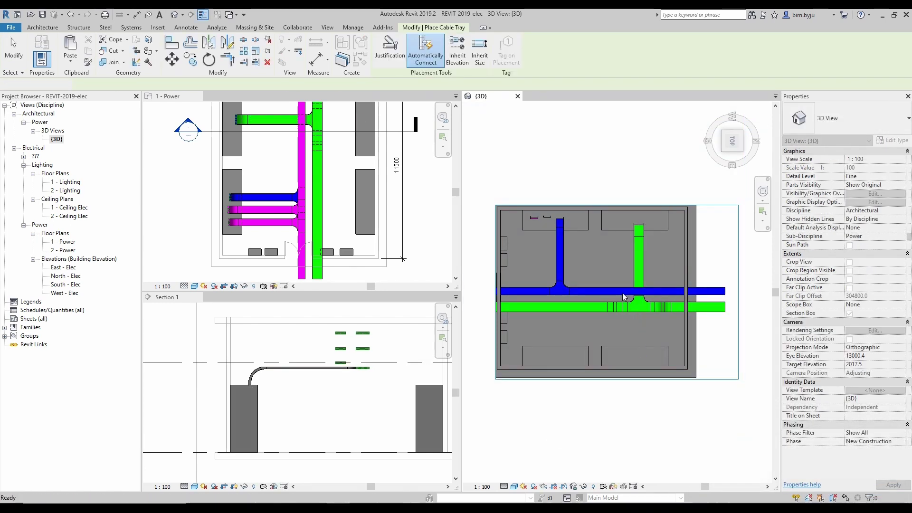
Step: Draw a similar 450 x 100 mm LV-03 branch at 3980 mm offset, about 3100 mm long, from the main blue tray to the opposite panelboard
scroll(622, 293, up, 2)
click(625, 293)
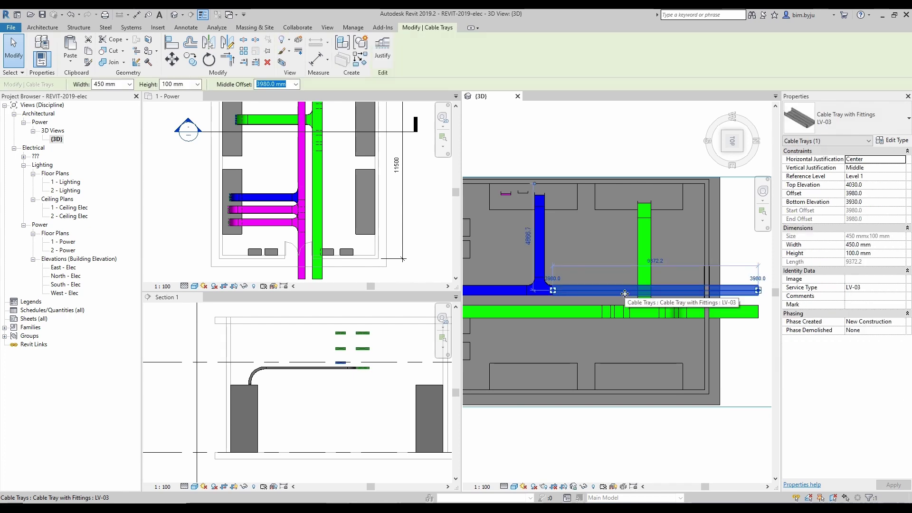
key(c)
key(s)
click(625, 291)
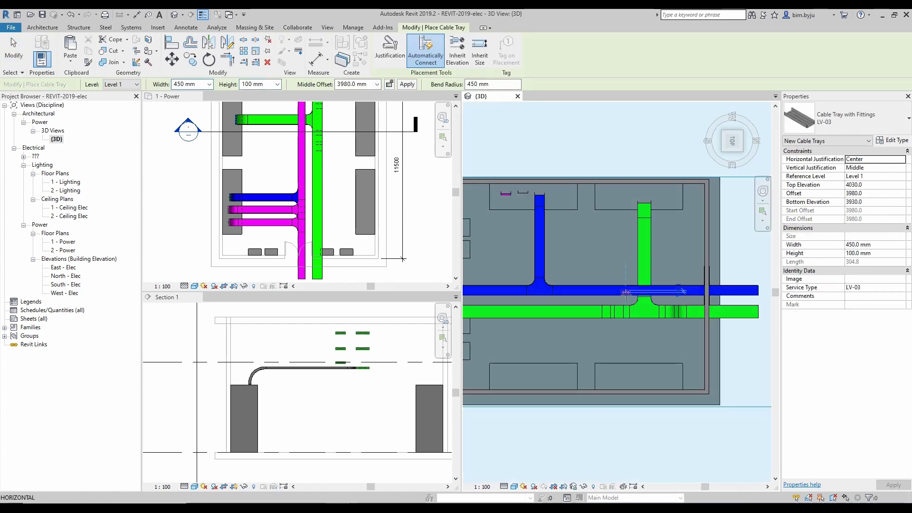
click(629, 372)
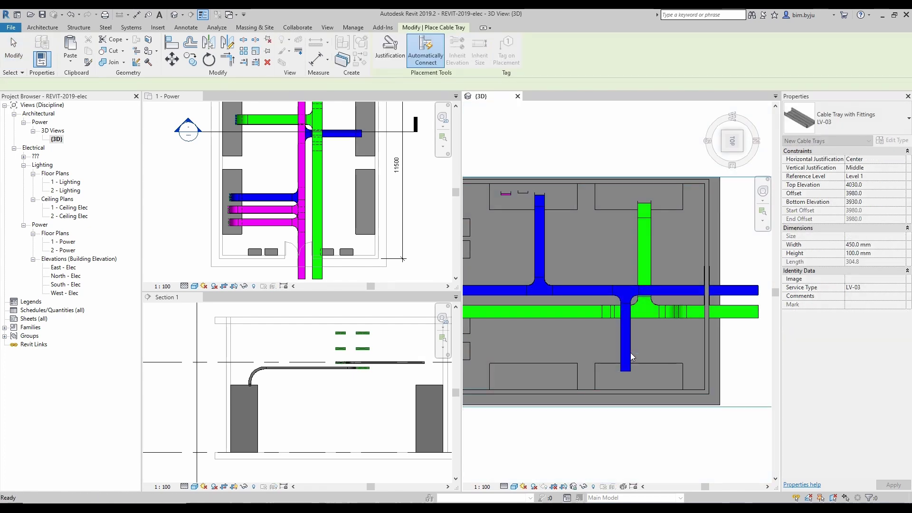
key(Escape)
key(Escape)
Step: Nudge the new LV-03 branch along the main tray into line with the green LV-02 branch across the room
click(632, 352)
key(Right)
key(Right)
key(Right)
key(Right)
key(Right)
key(Right)
key(Right)
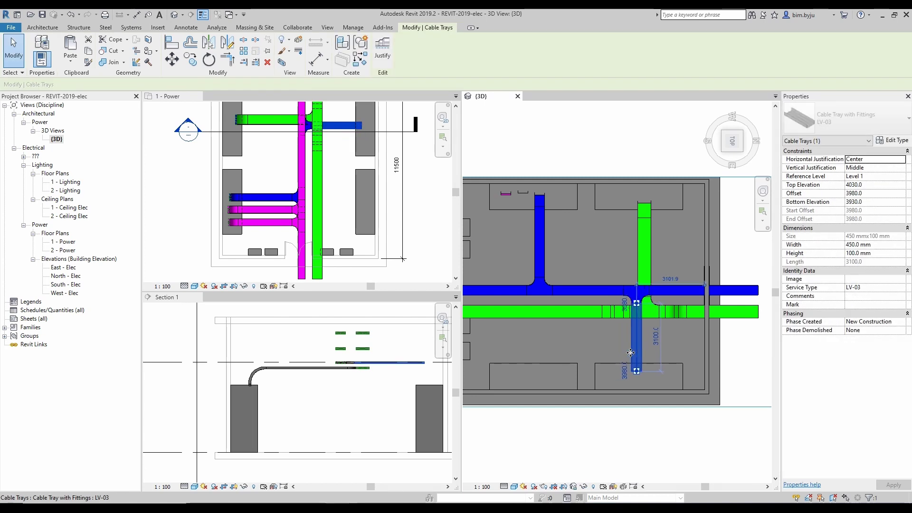
Step: In Section 1, draw a vertical tray drop from the new LV-03 branch's outer end down to the top of the panelboard
shift+middle_drag(619, 357, 512, 369)
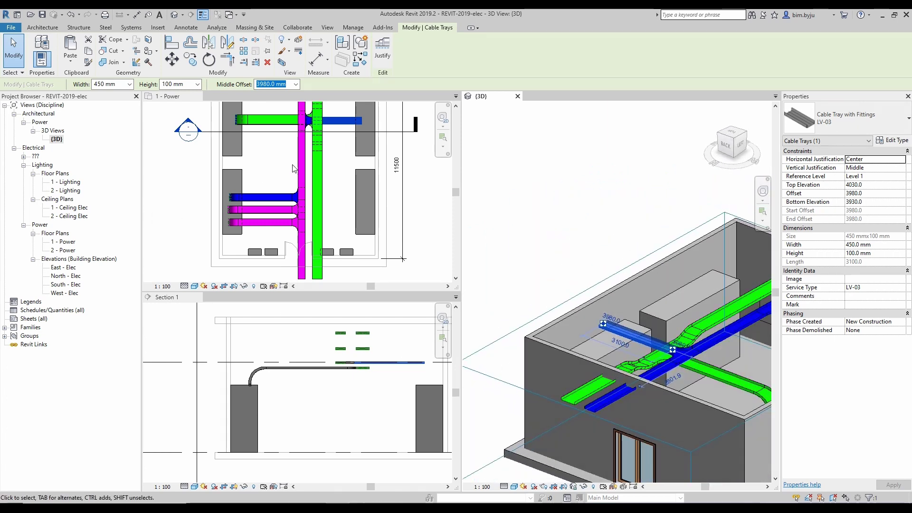
scroll(415, 383, up, 3)
click(419, 378)
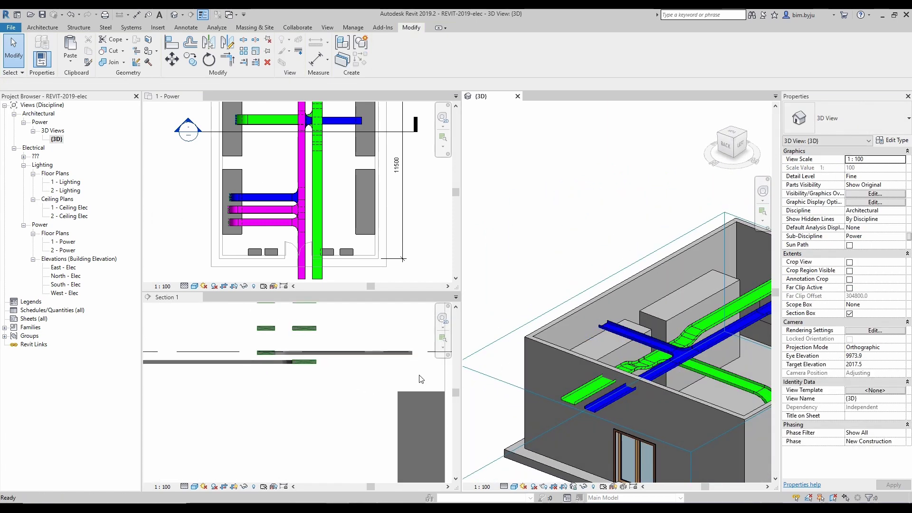
click(381, 354)
middle_drag(383, 355, 302, 313)
right_click(326, 313)
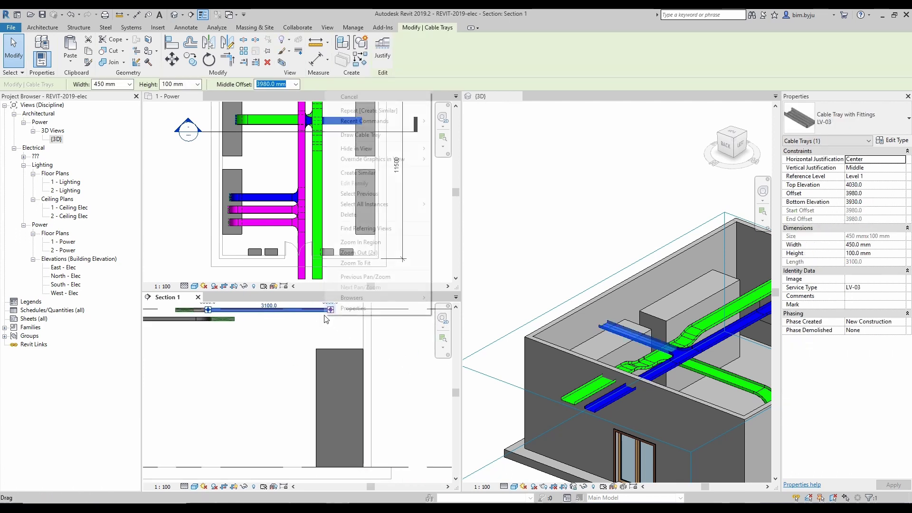
click(360, 135)
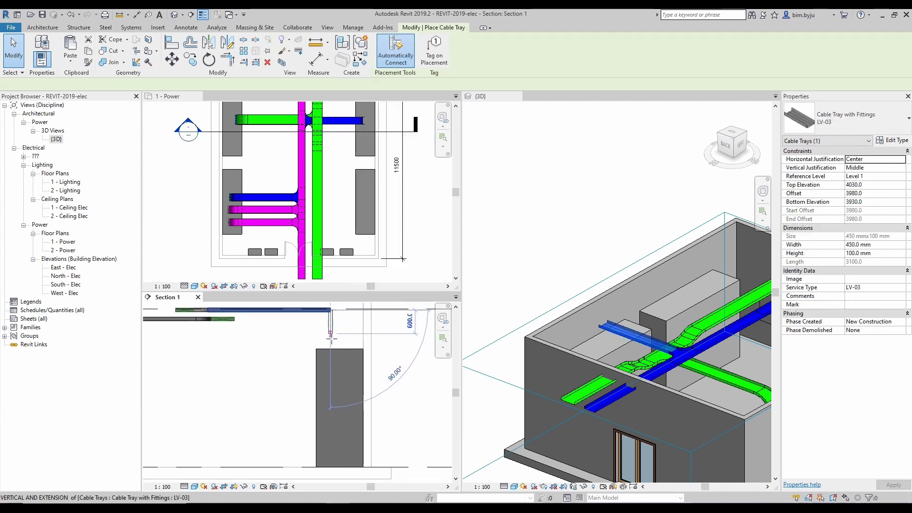
click(331, 338)
key(Escape)
key(Escape)
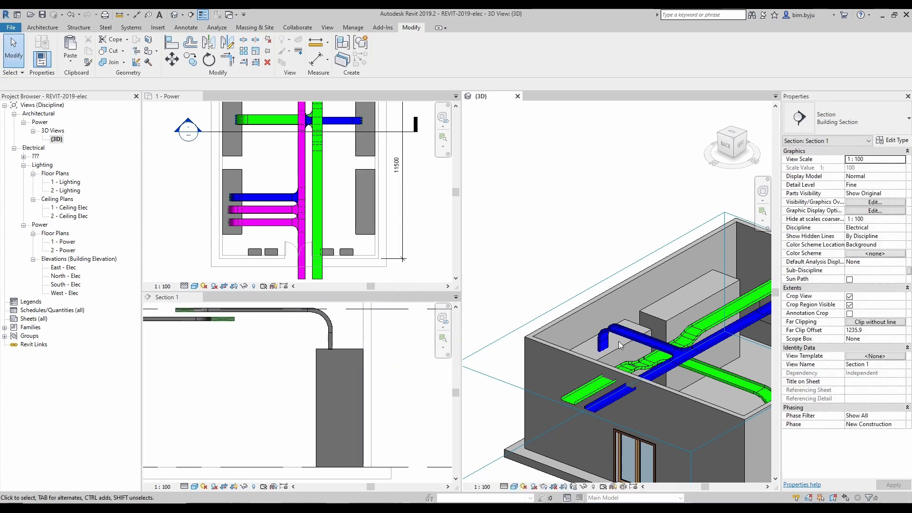
Step: Pull the section box's end face inside the door wall and raise its top face above the roof slab
scroll(565, 327, down, 3)
shift+middle_drag(618, 397, 709, 404)
click(694, 417)
drag(657, 395, 648, 381)
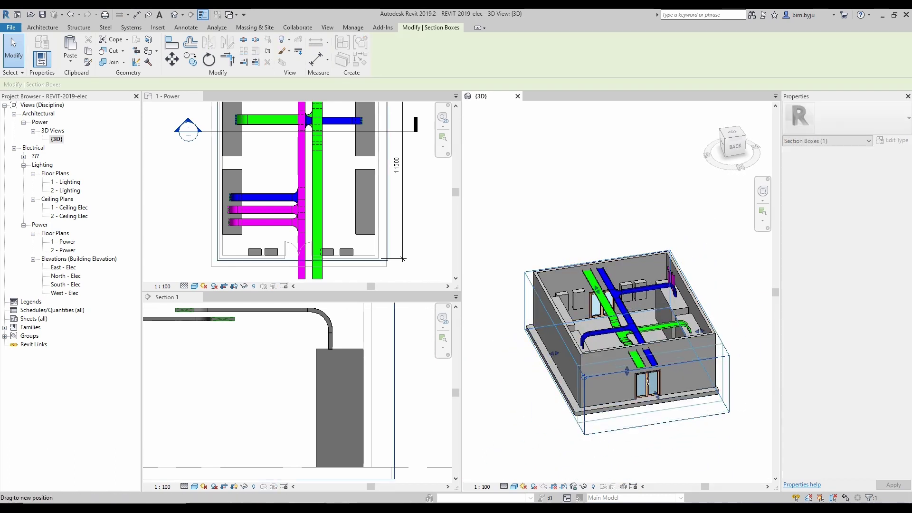
shift+middle_drag(643, 369, 620, 335)
scroll(620, 333, up, 2)
scroll(297, 189, down, 3)
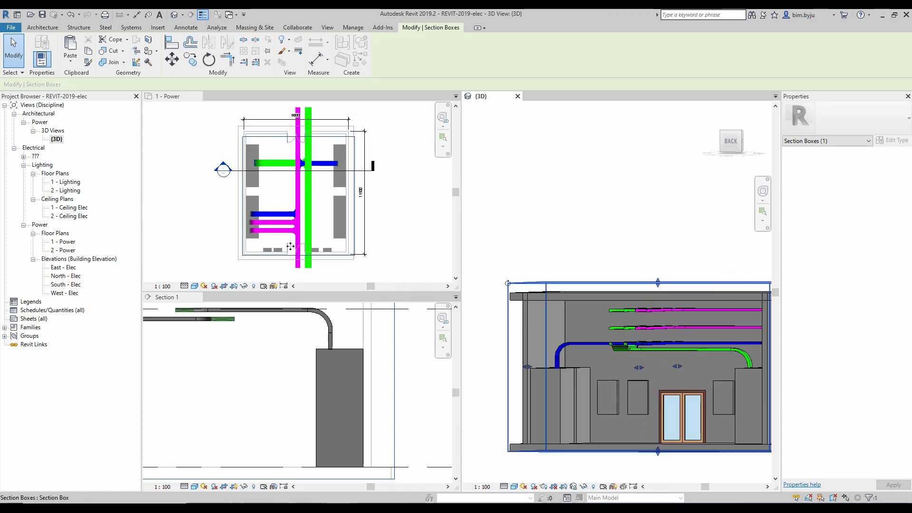
scroll(297, 189, up, 2)
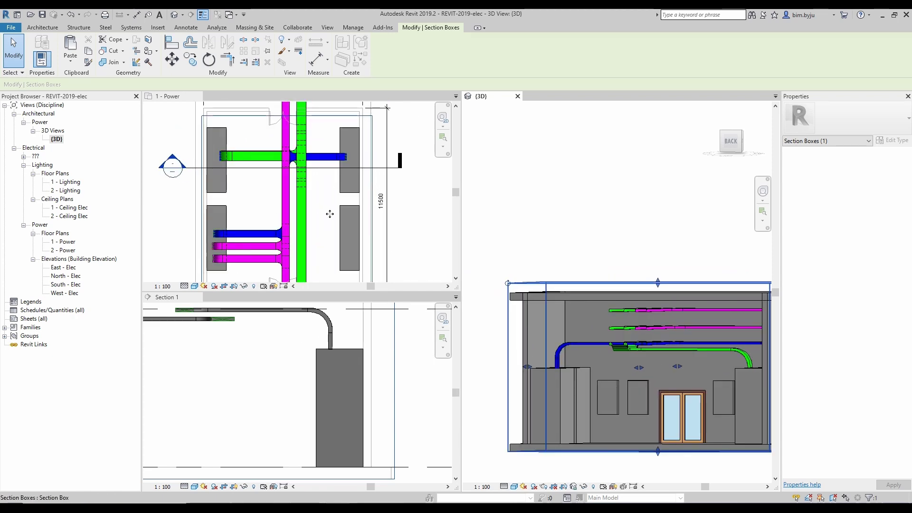
scroll(329, 214, down, 1)
scroll(330, 221, down, 1)
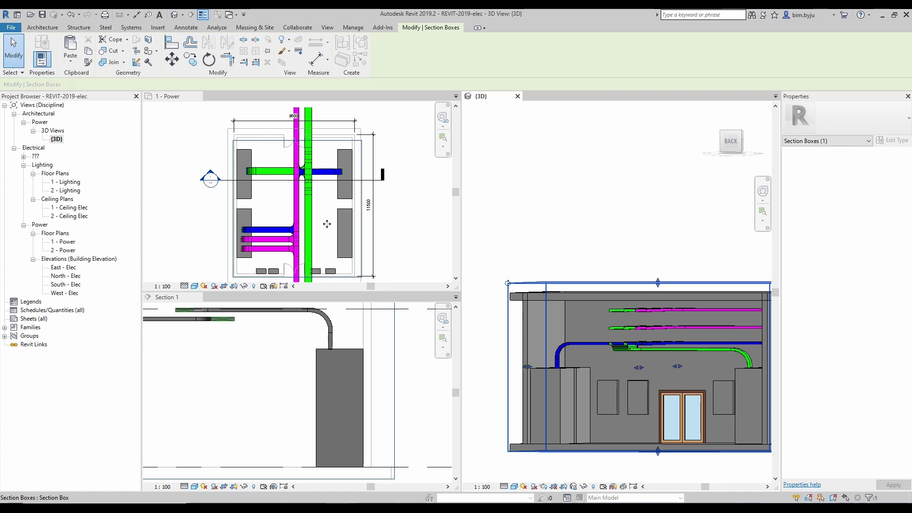
Step: Lower the section box's top face to just beneath the roof slab, keeping all the cable tray tiers inside the box
key(Escape)
shift+middle_drag(609, 400, 651, 418)
scroll(610, 352, down, 1)
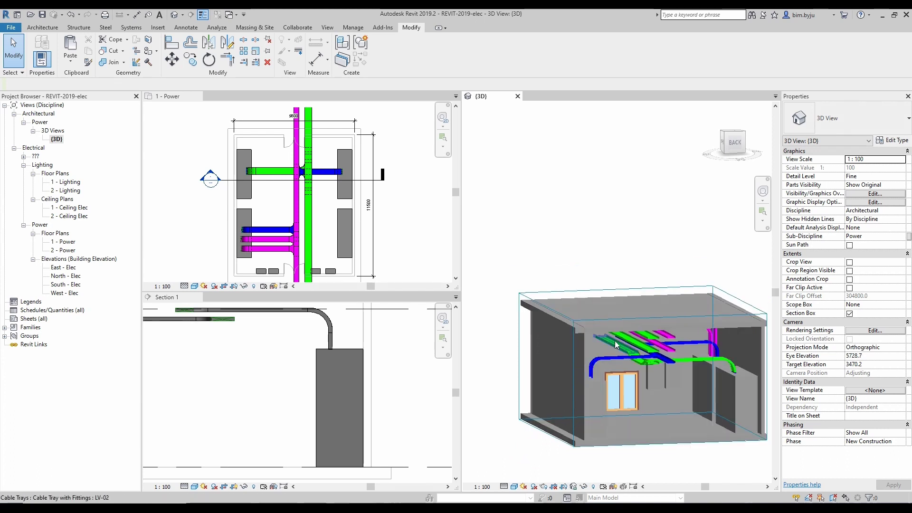
click(650, 313)
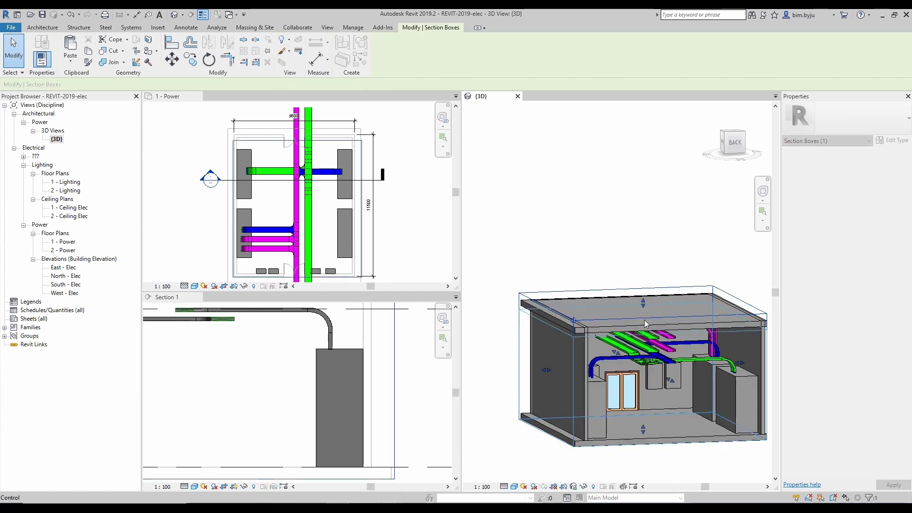
shift+middle_drag(650, 312, 631, 398)
scroll(660, 392, up, 3)
scroll(618, 373, down, 3)
middle_drag(630, 399, 625, 375)
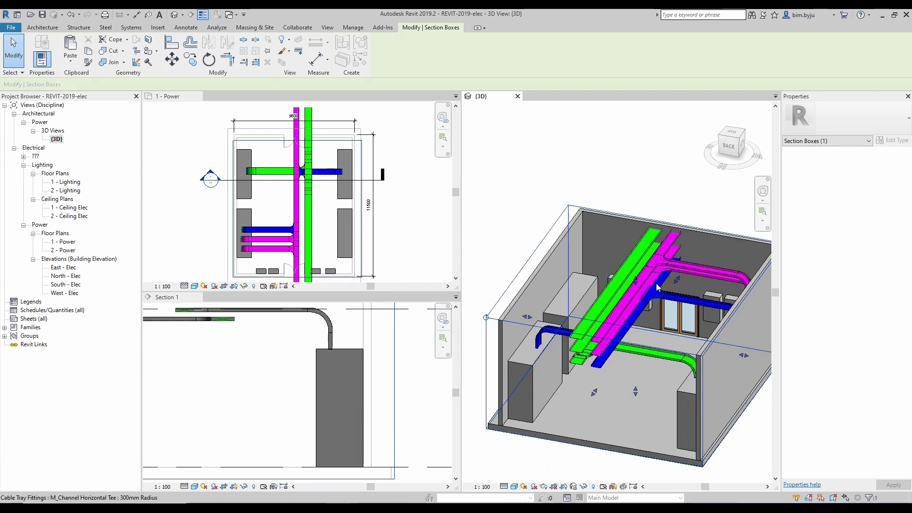